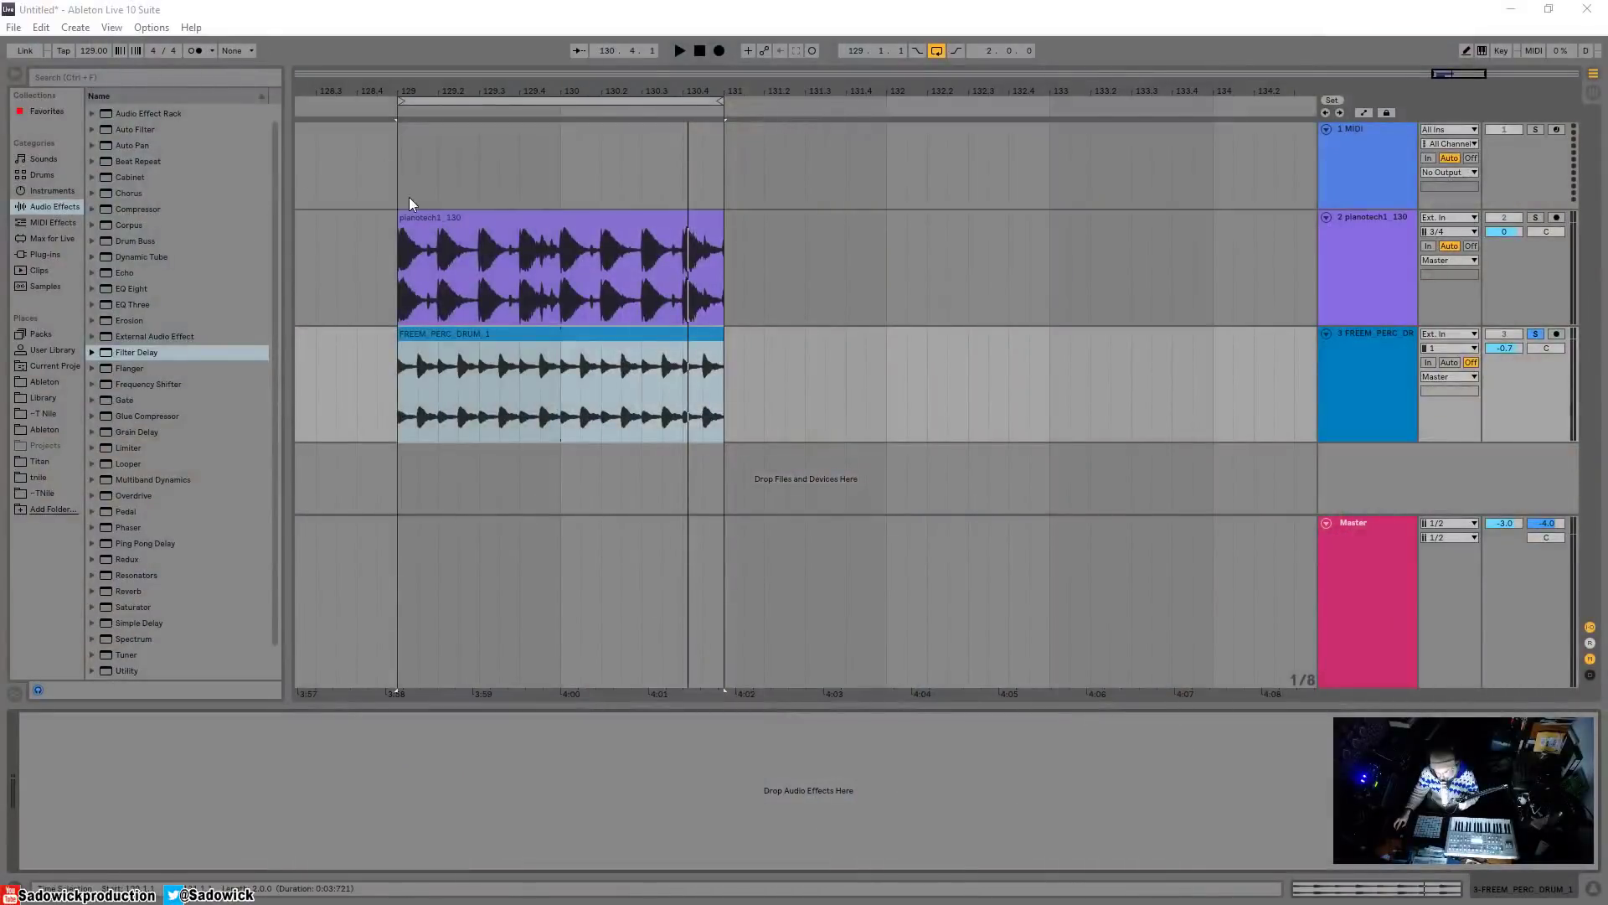
- Take the FREEM_PERC_DRUM_1 track out of solo and listen to the piano and percussion loops together
left_click(456, 216)
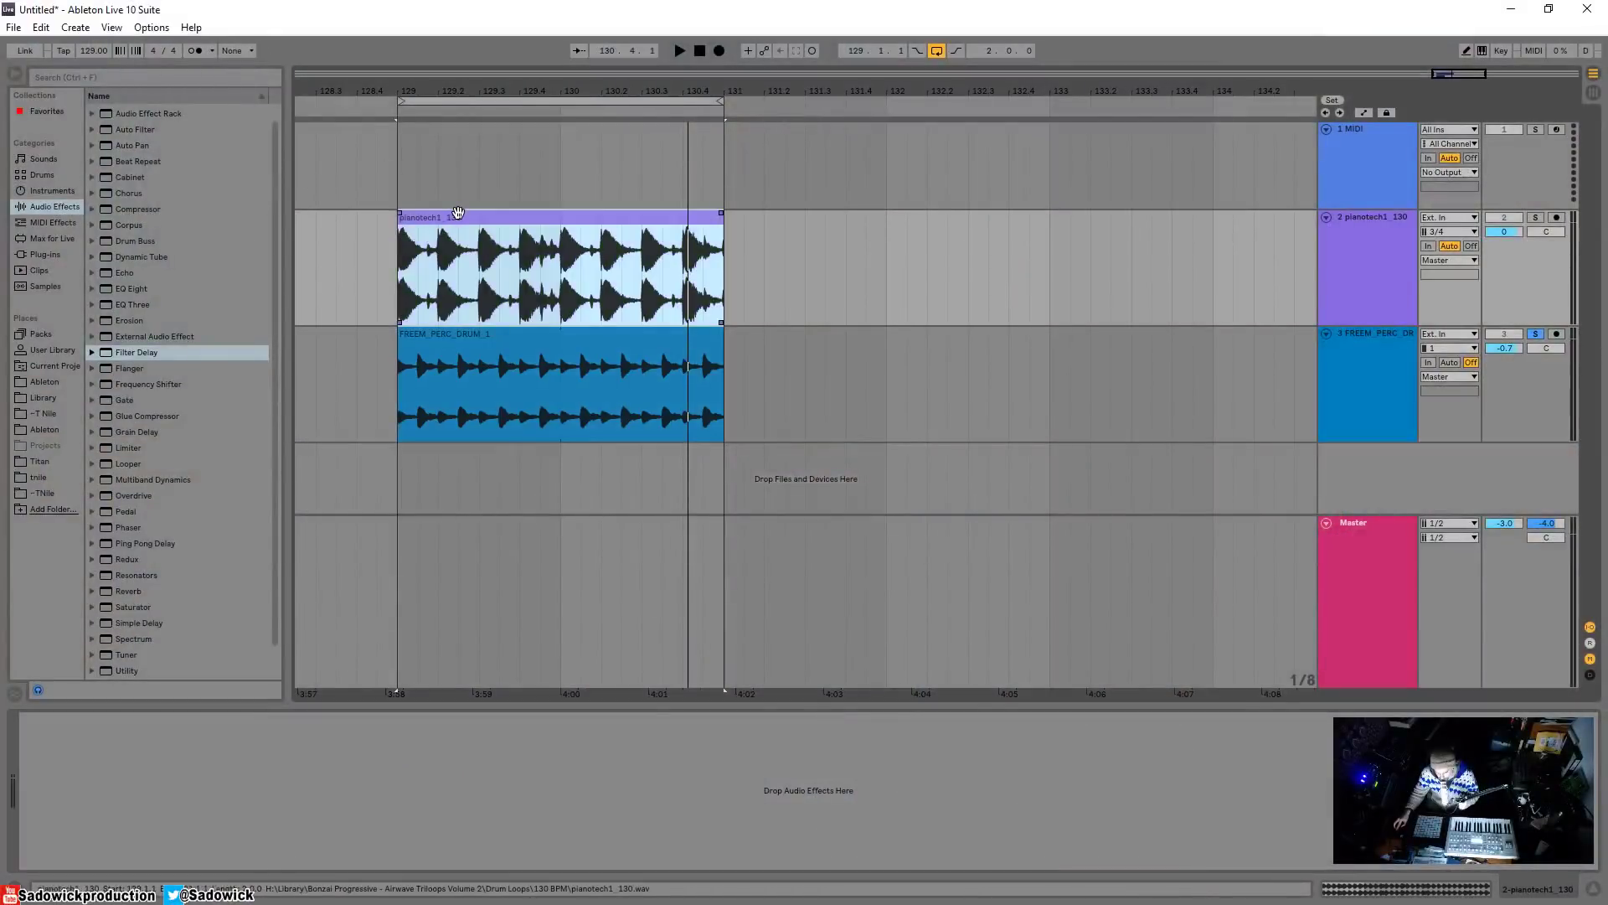
left_click(1536, 334)
left_click(632, 222)
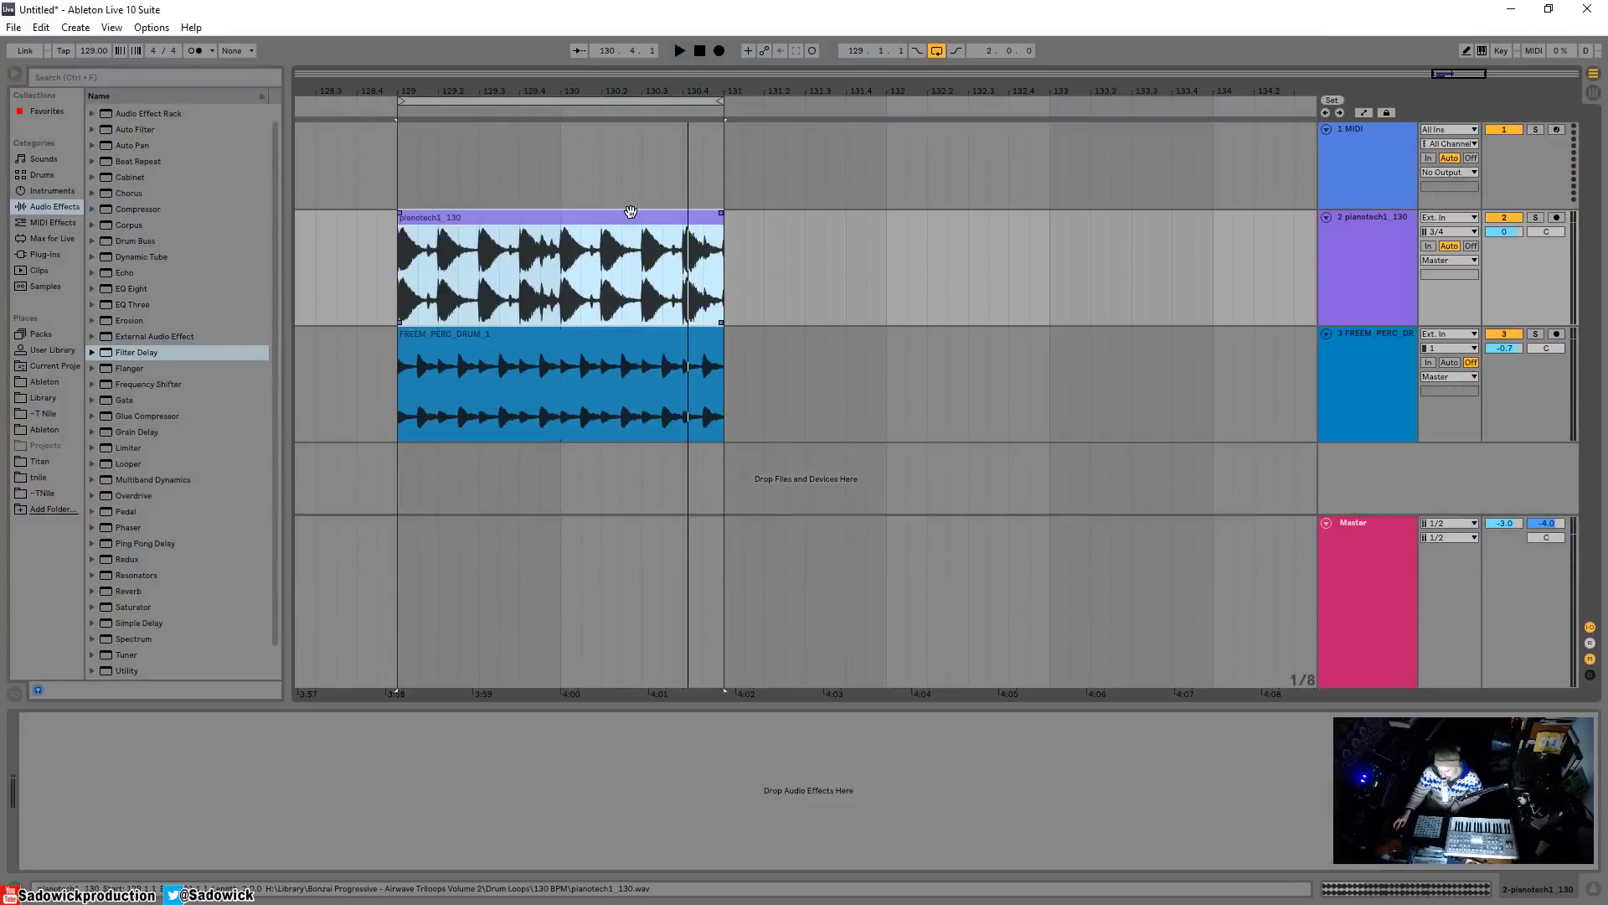
key("space")
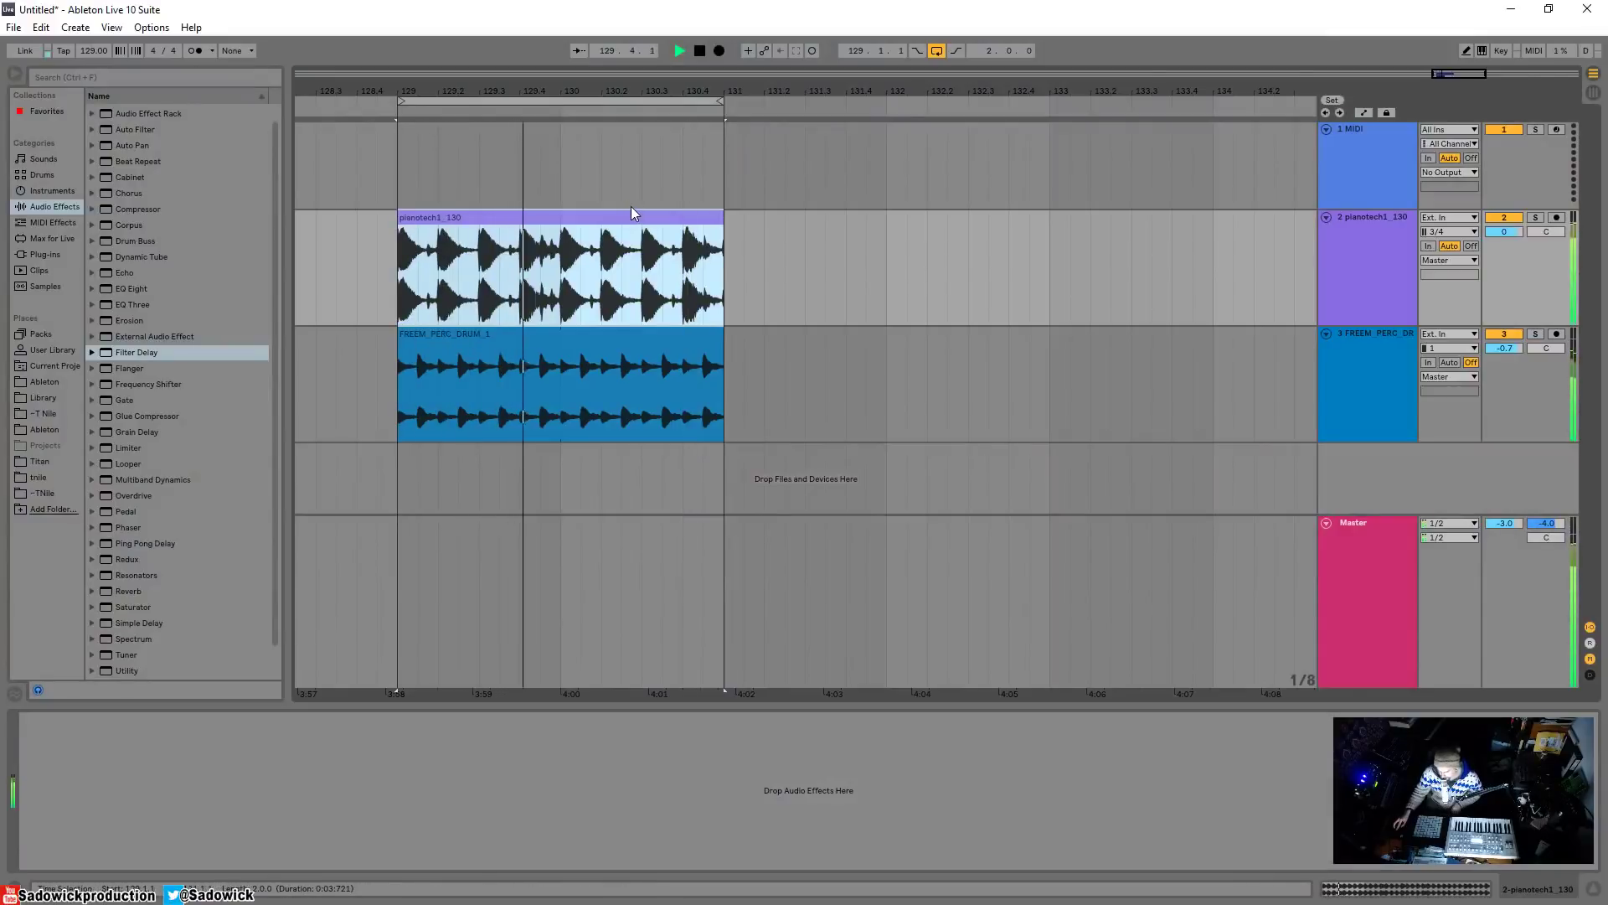
key("space")
- Solo the FREEM_PERC_DRUM_1 track and select its percussion clip
left_click(1536, 333)
left_click(545, 353)
left_click(546, 354)
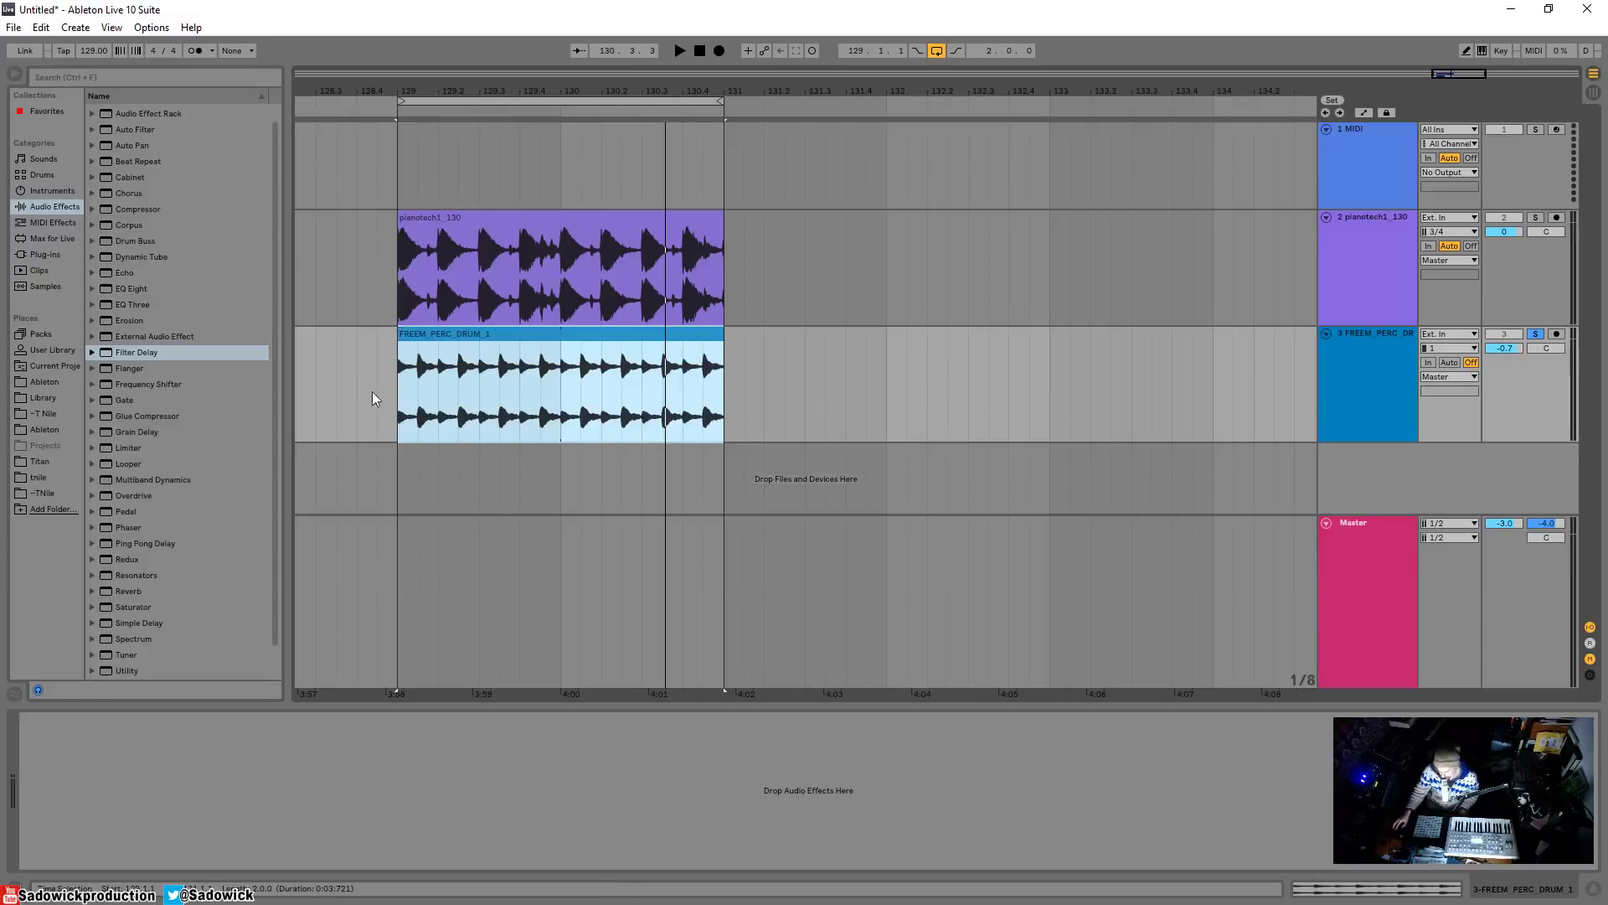
- Add Simple Delay to the percussion track with left delay 1 and right delay 3, and switch both channels from Sync to Time
left_click(159, 622)
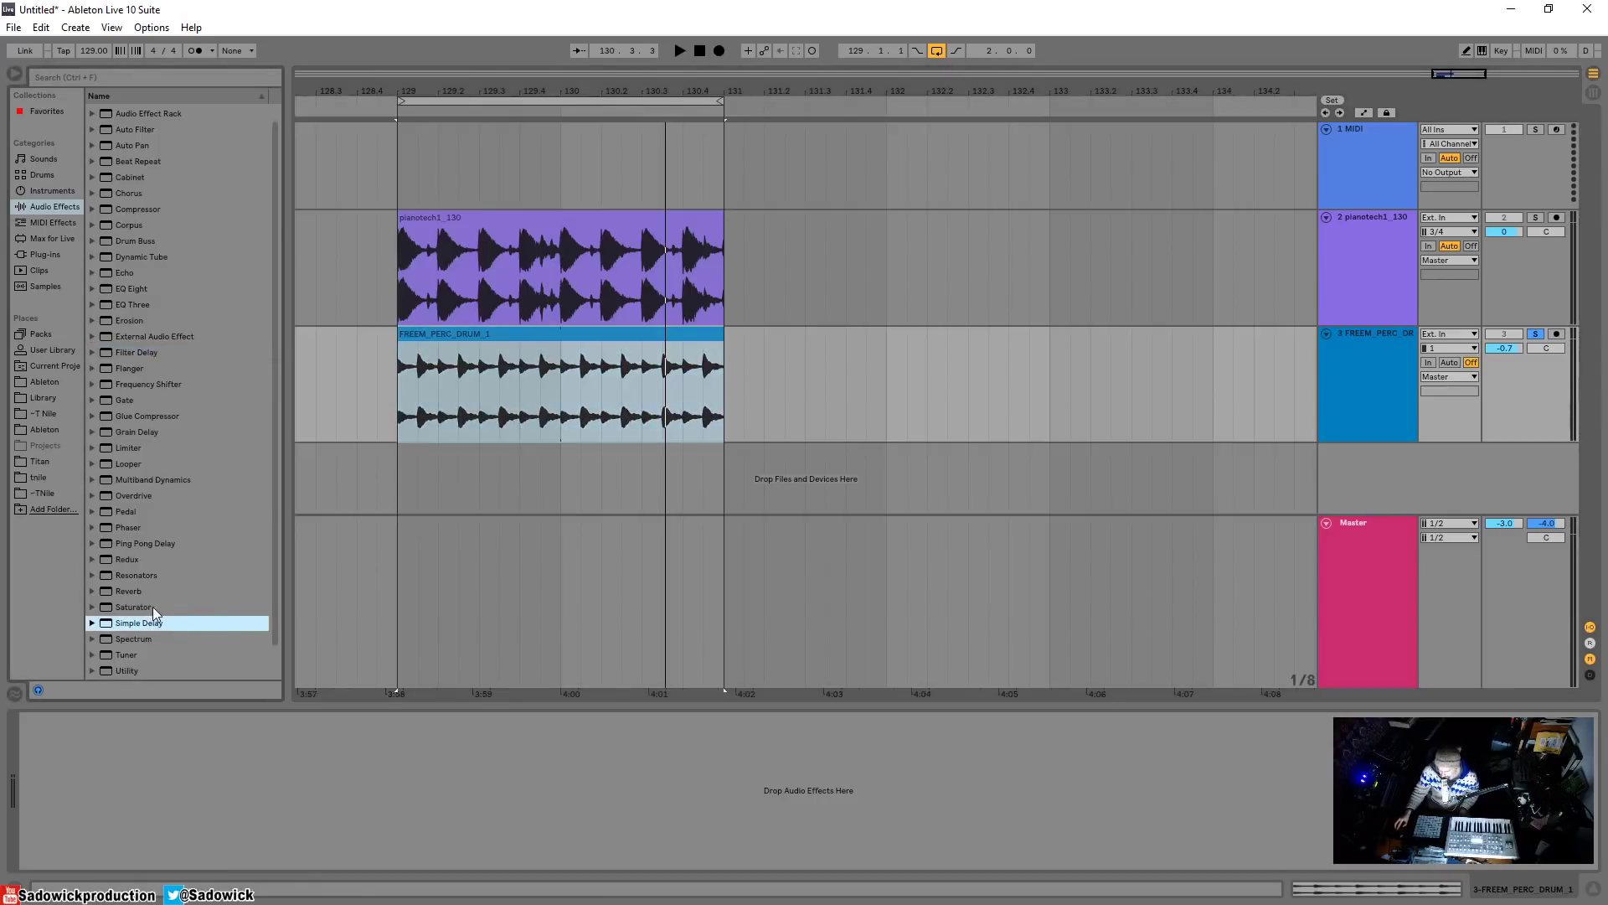
double_click(139, 622)
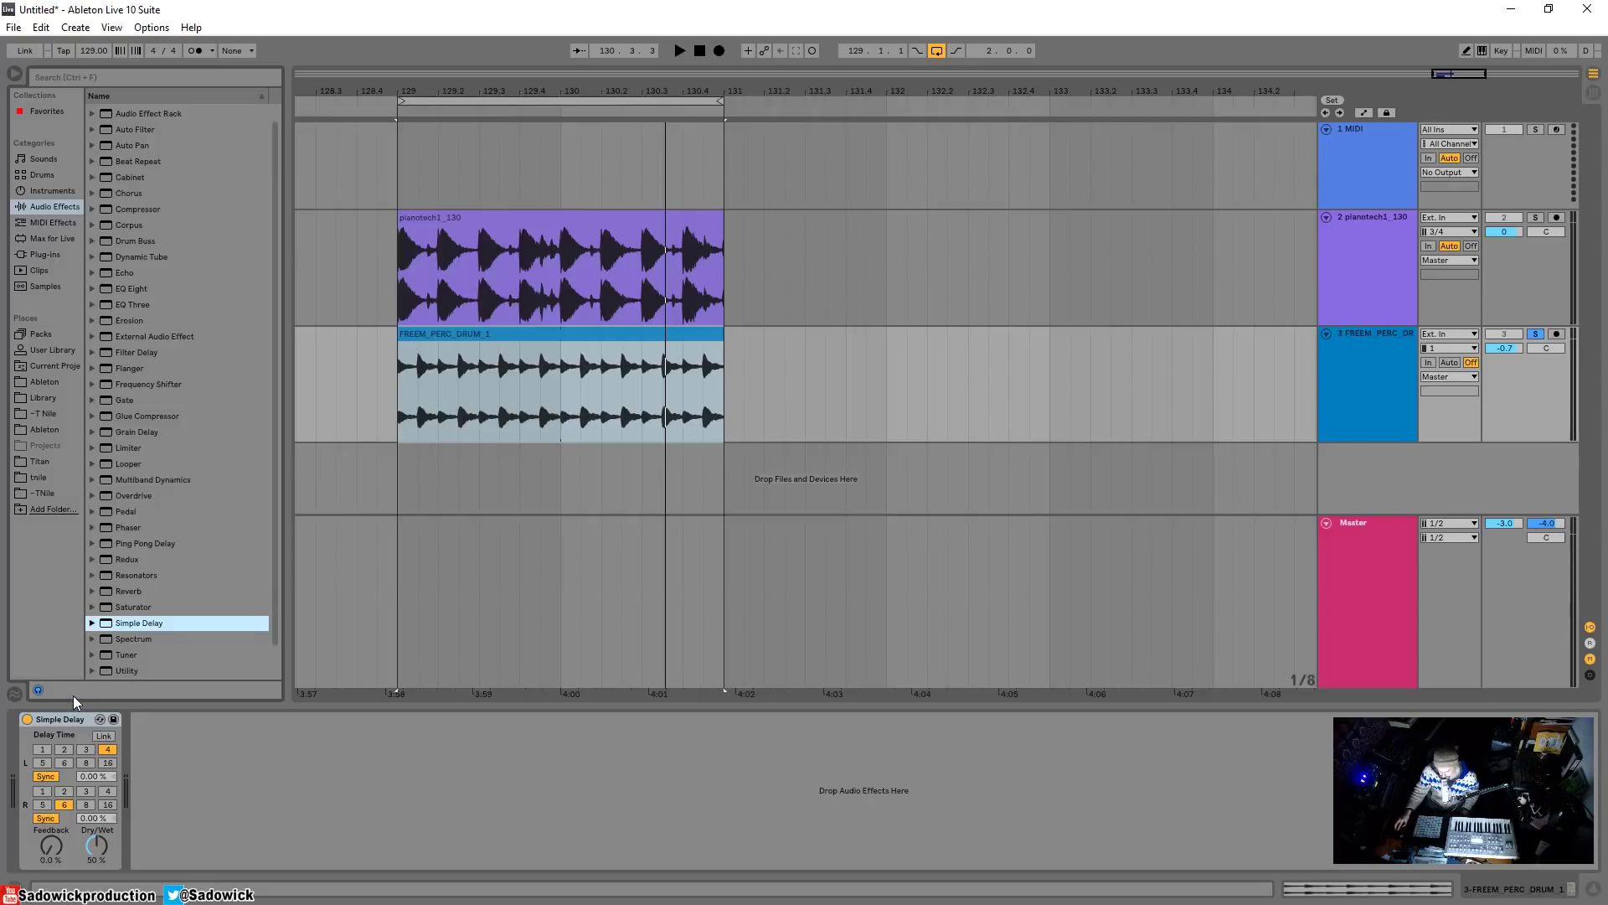
left_click(86, 749)
left_click(85, 791)
left_click(46, 749)
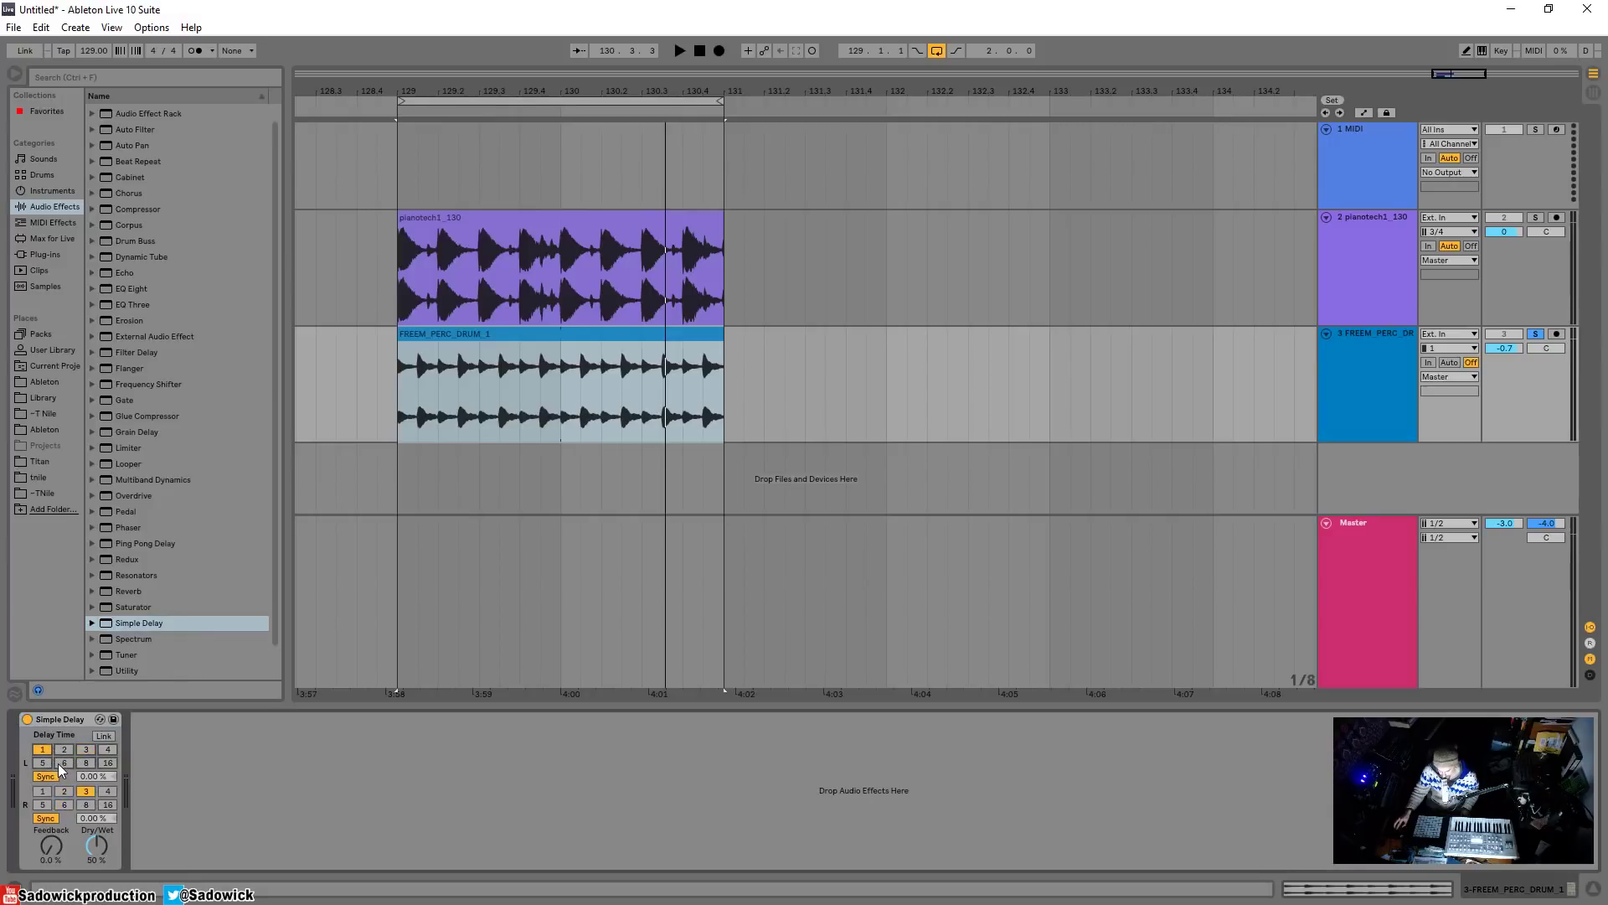
left_click(46, 776)
left_click(46, 817)
- Link Simple Delay's channels and adjust it during playback to a 113 ms delay time and 48% dry/wet
key("space")
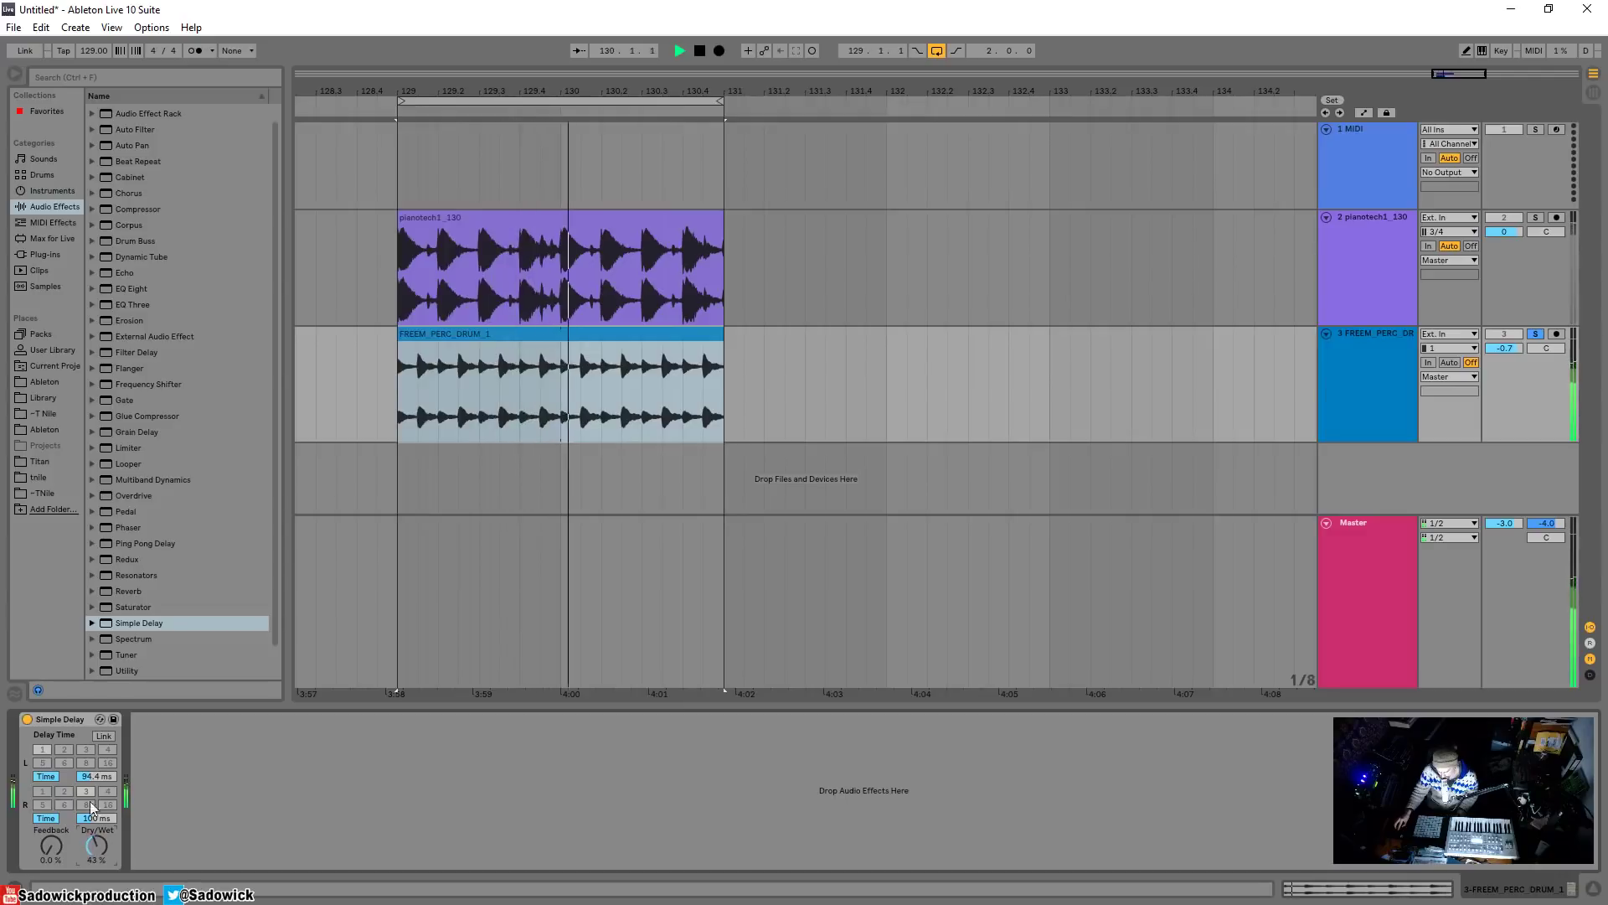
key("space")
left_click(105, 735)
key("space")
left_click_drag(95, 846, 95, 836)
left_click_drag(96, 776, 97, 754)
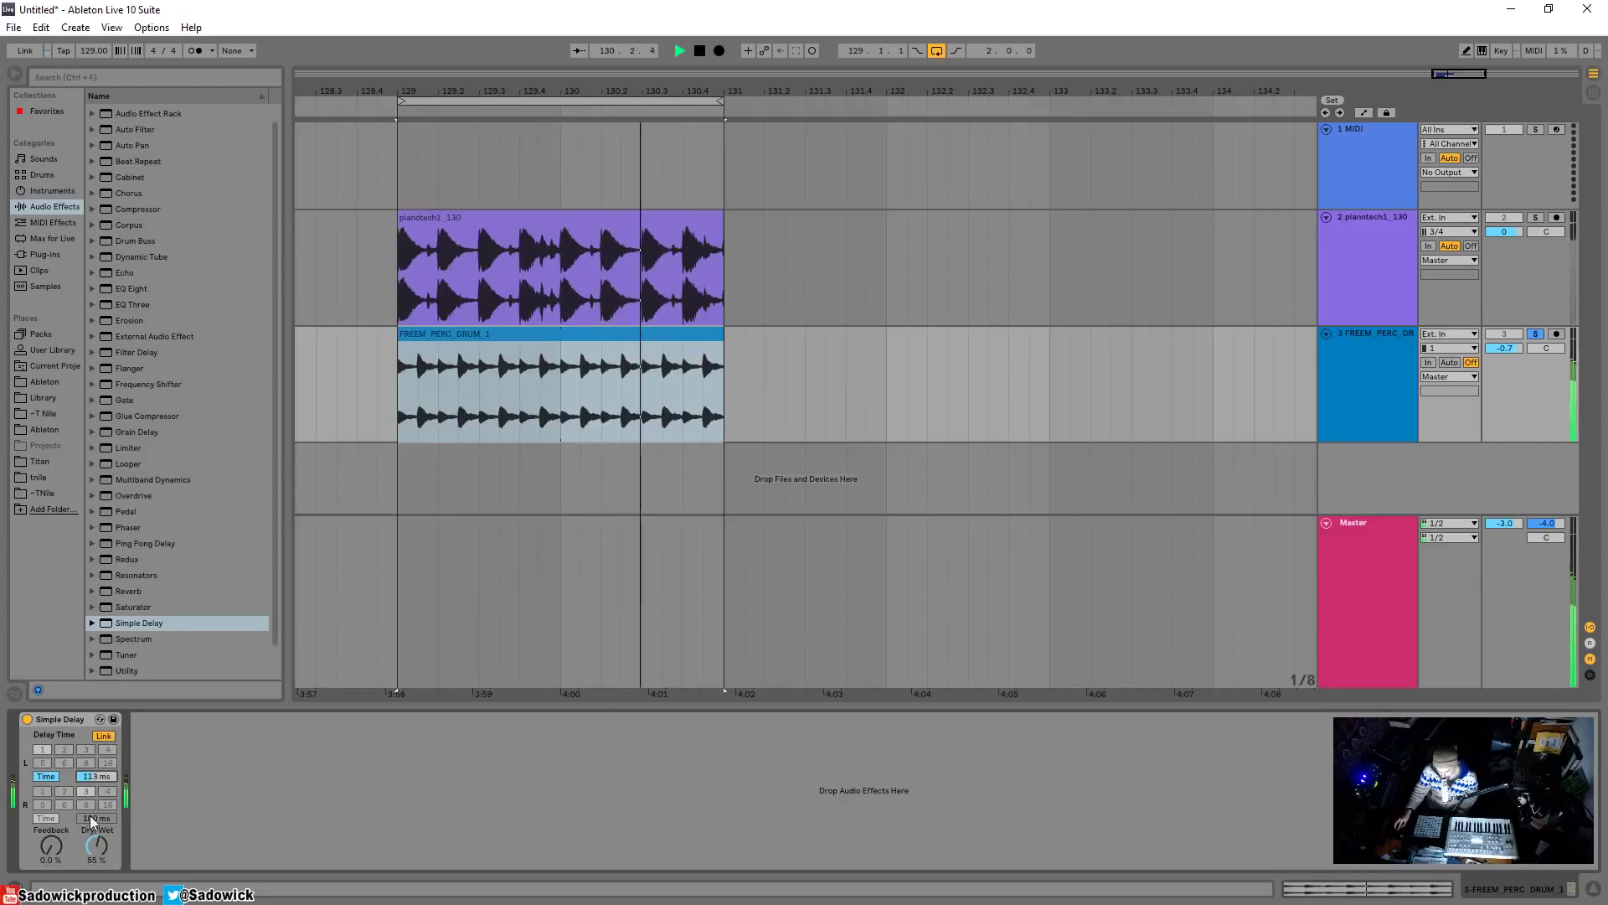
scroll(89, 841, "down", 7)
key("space")
- Replace Simple Delay with Ping Pong Delay on the percussion track
right_click(64, 717)
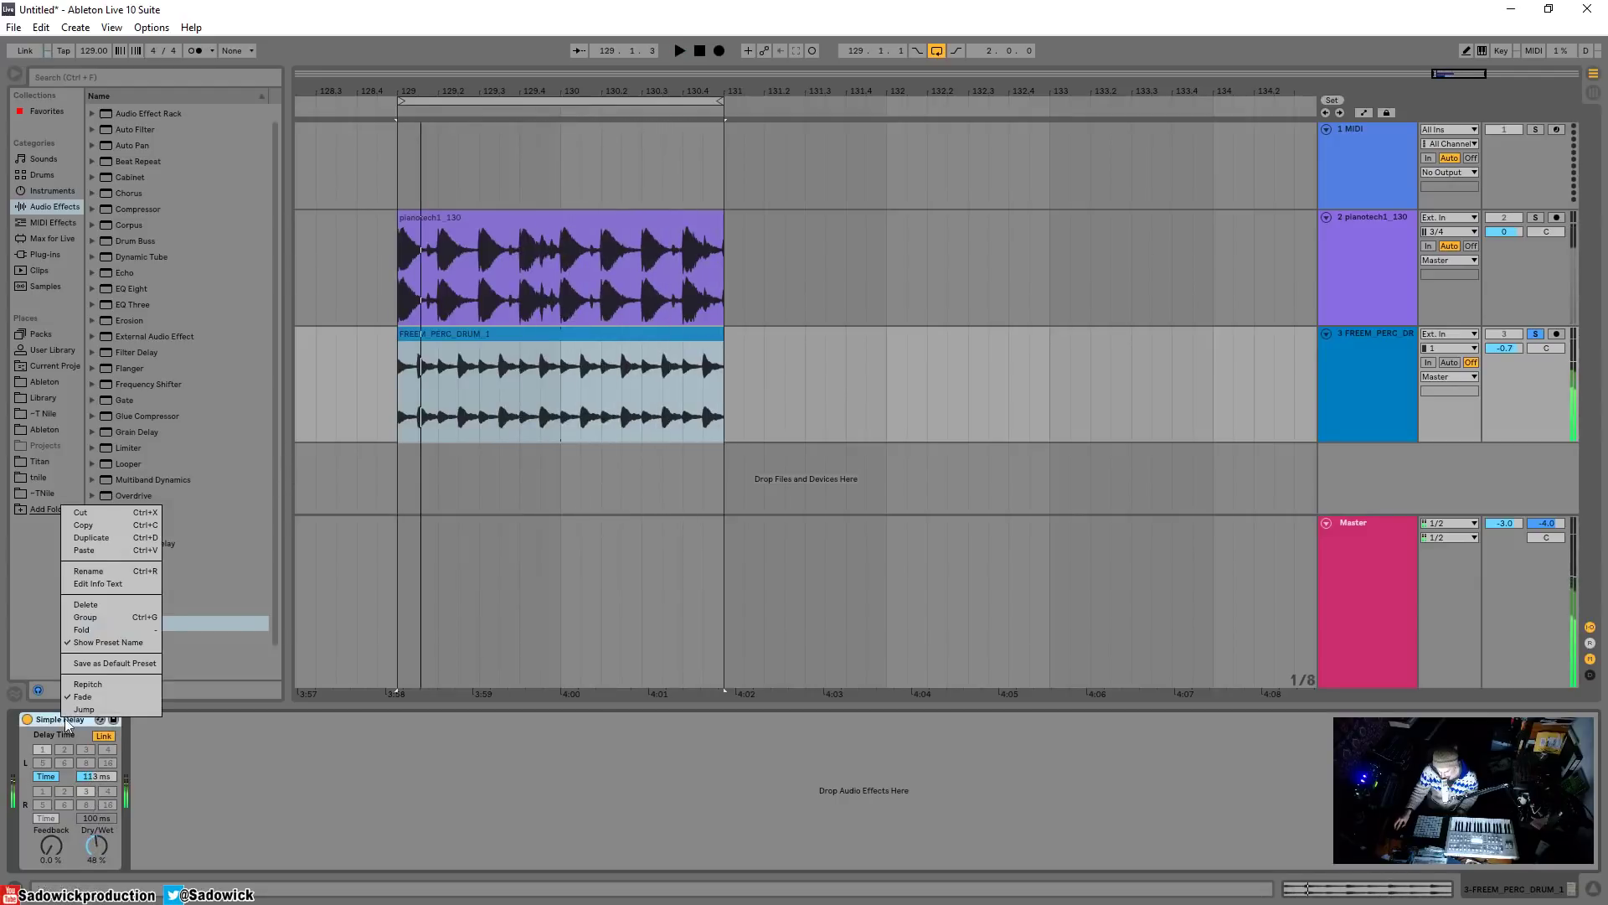
left_click(108, 513)
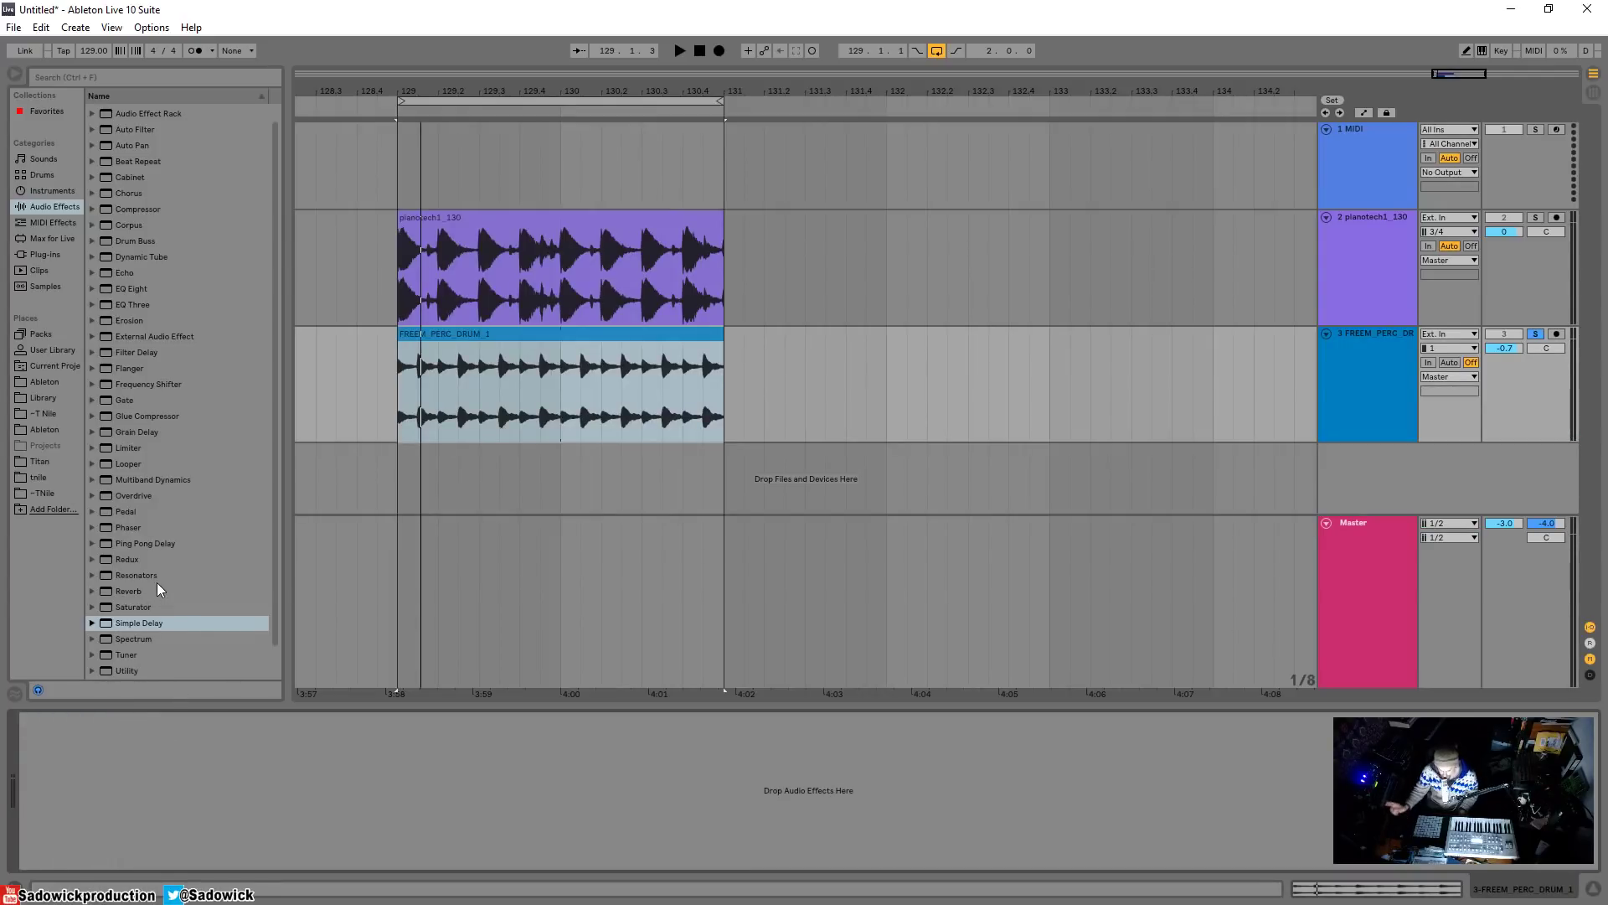
double_click(143, 542)
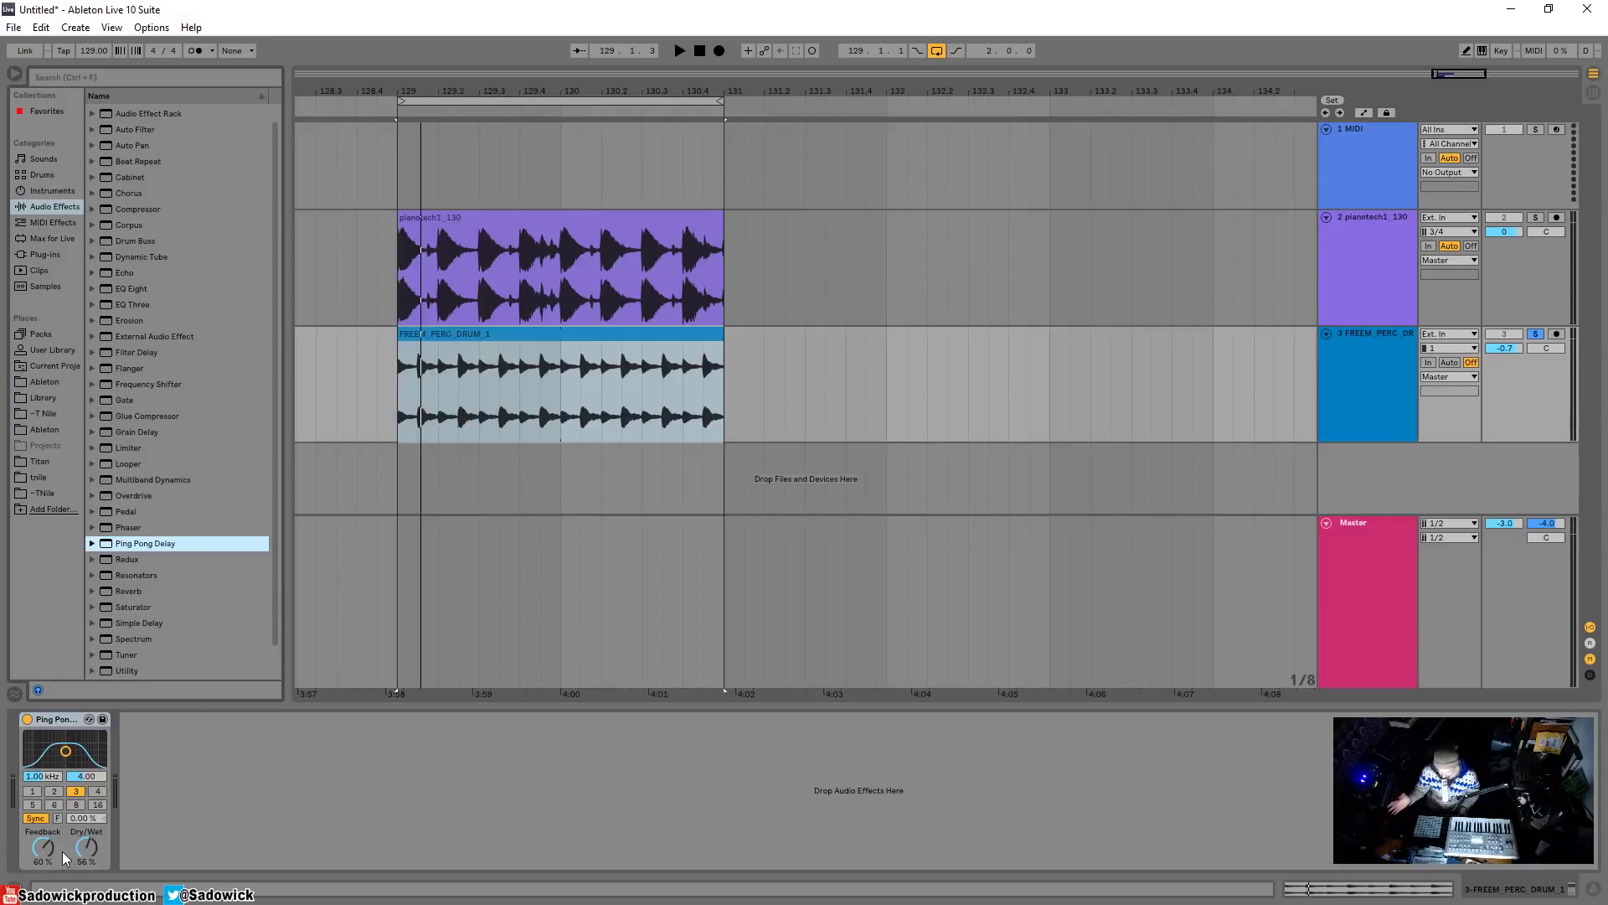
- Audition Ping Pong Delay while setting its filter to about 1.16 kHz with width 4.36 and its dry/wet to 0%
mouse_move(87, 848)
left_mouse_down()
mouse_move(86, 865)
mouse_move(87, 847)
left_mouse_up()
key("space")
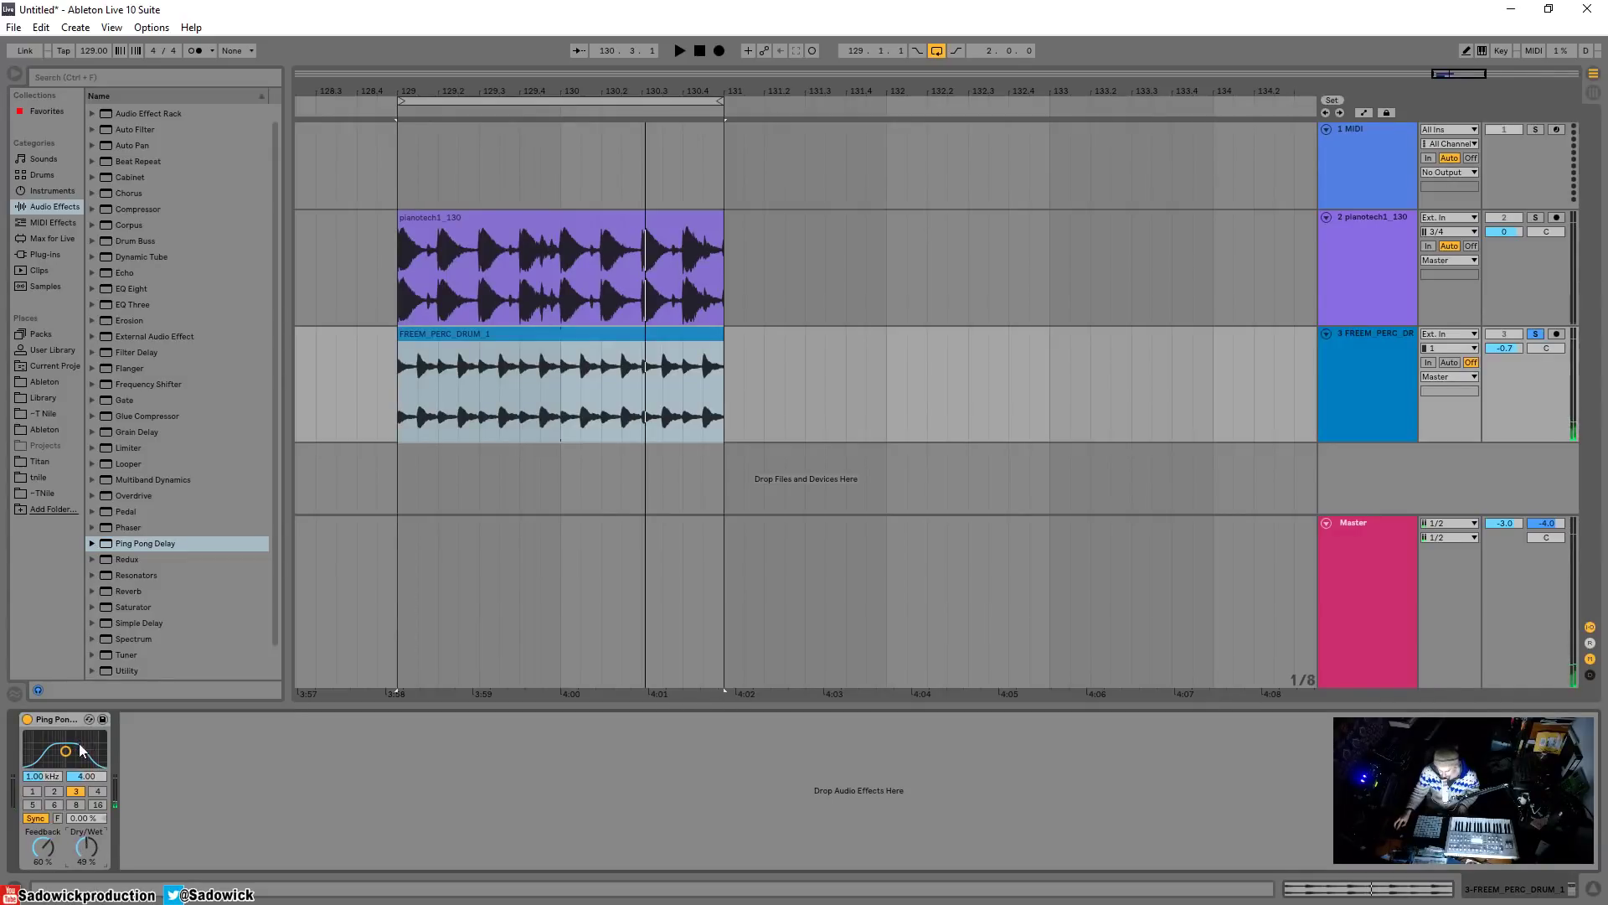
mouse_move(73, 752)
left_mouse_down()
mouse_move(65, 724)
mouse_move(67, 743)
left_mouse_up()
left_click_drag(86, 847, 92, 817)
left_click_drag(68, 743, 67, 750)
key("space")
key("space")
left_click_drag(86, 848, 87, 853)
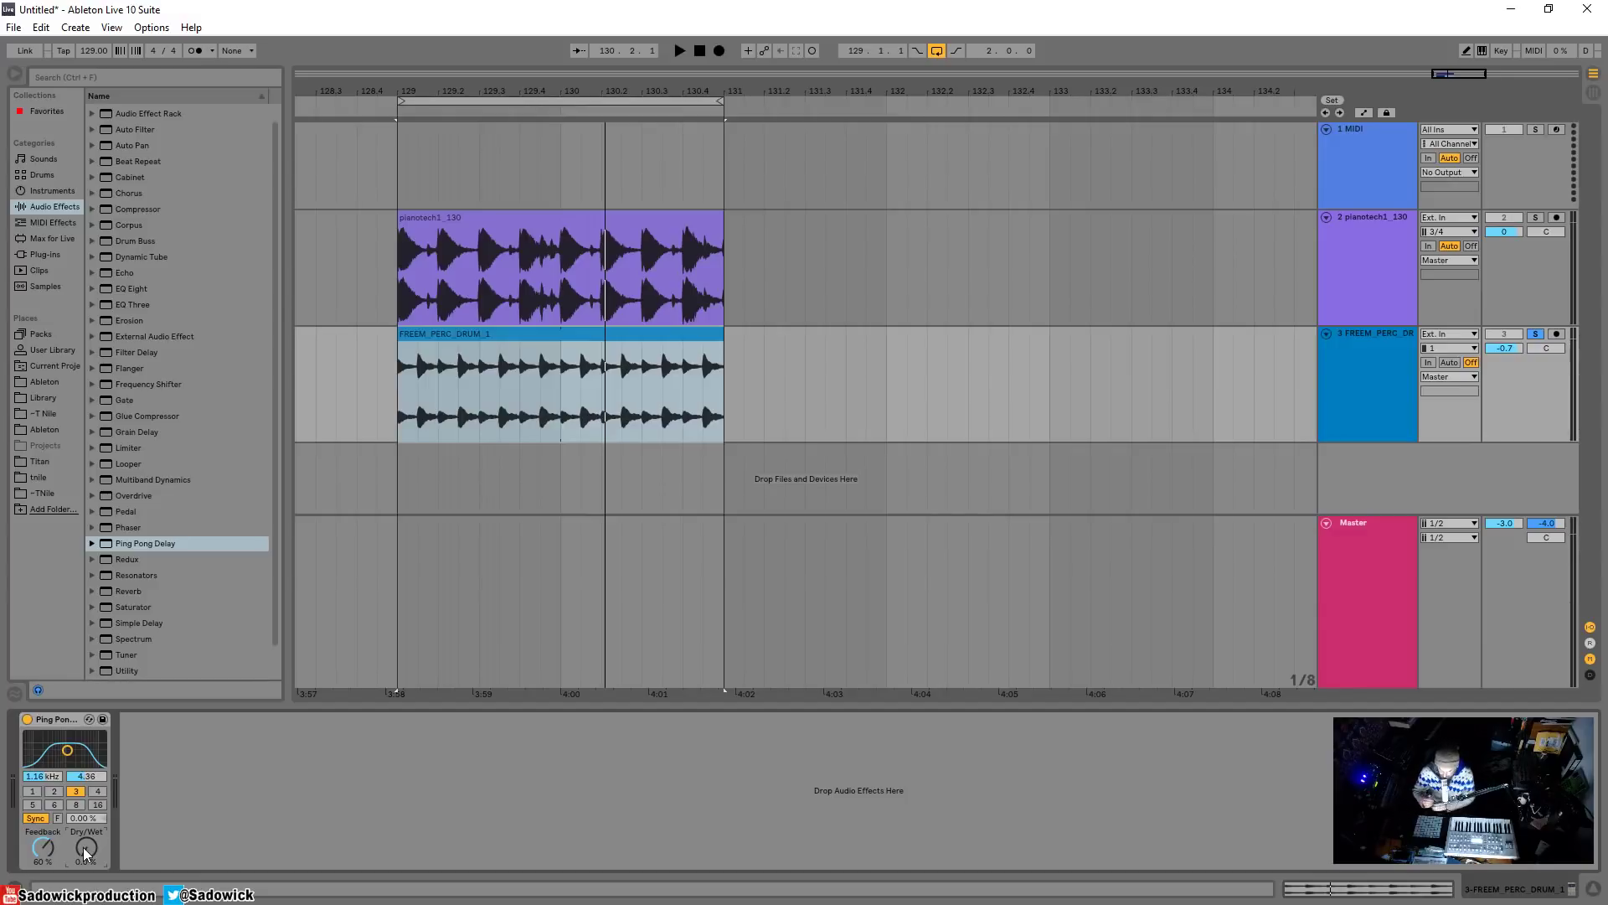
- Replace Ping Pong Delay with Filter Delay on the percussion track
right_click(59, 717)
left_click(84, 512)
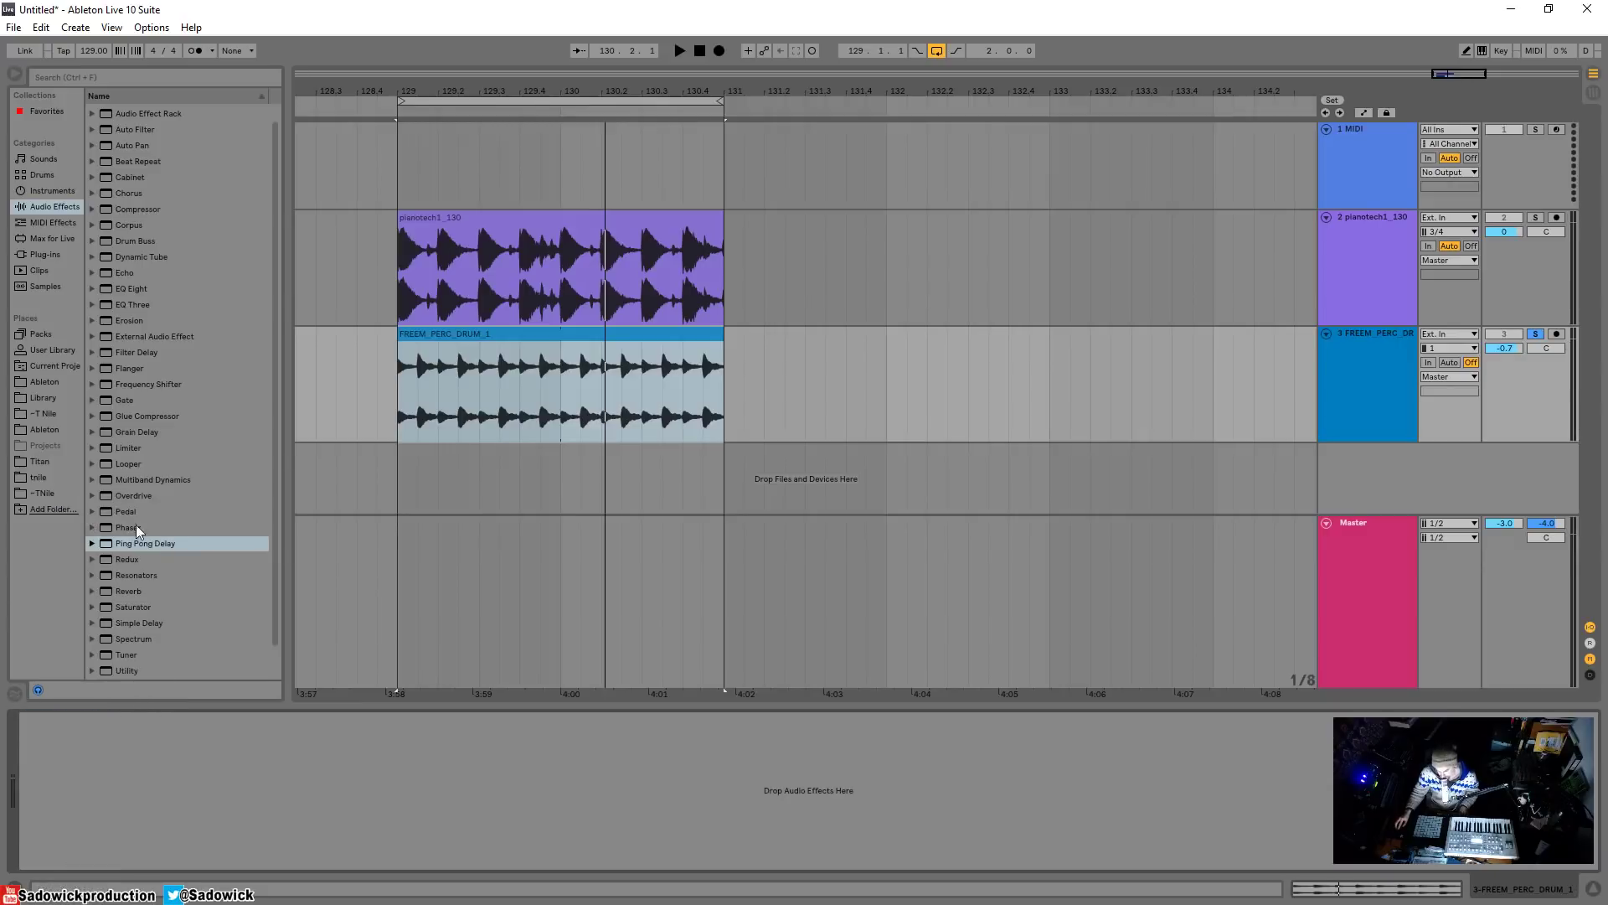
left_click_drag(135, 352, 212, 796)
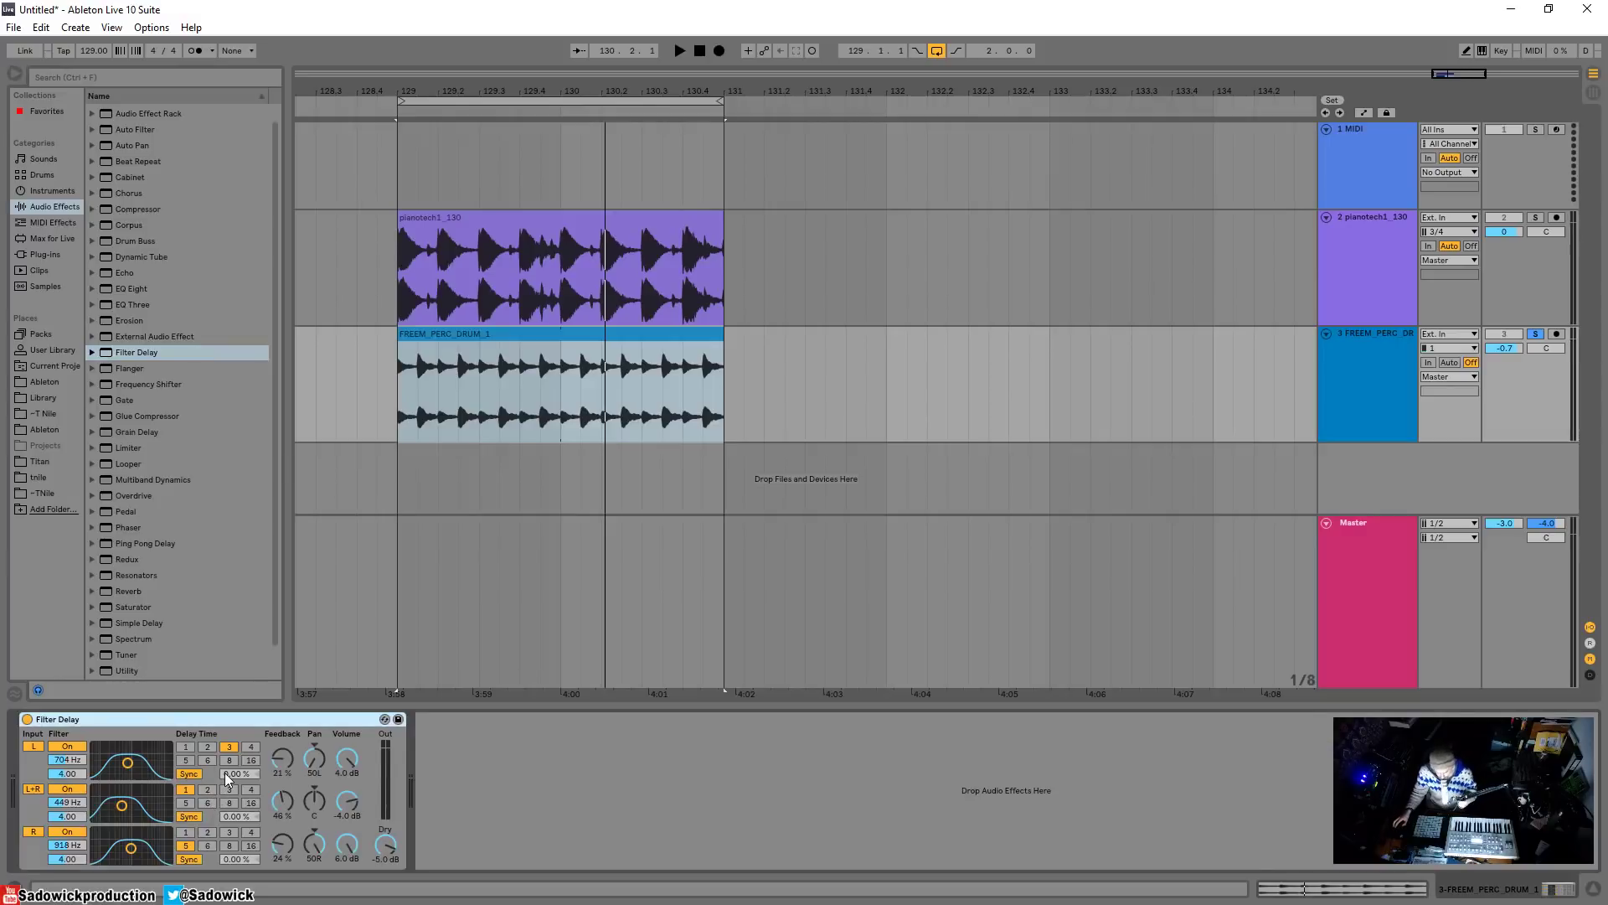
- Add Simple Delay after Filter Delay and remove it again
mouse_move(139, 620)
left_mouse_down()
mouse_move(543, 797)
mouse_move(427, 724)
left_mouse_up()
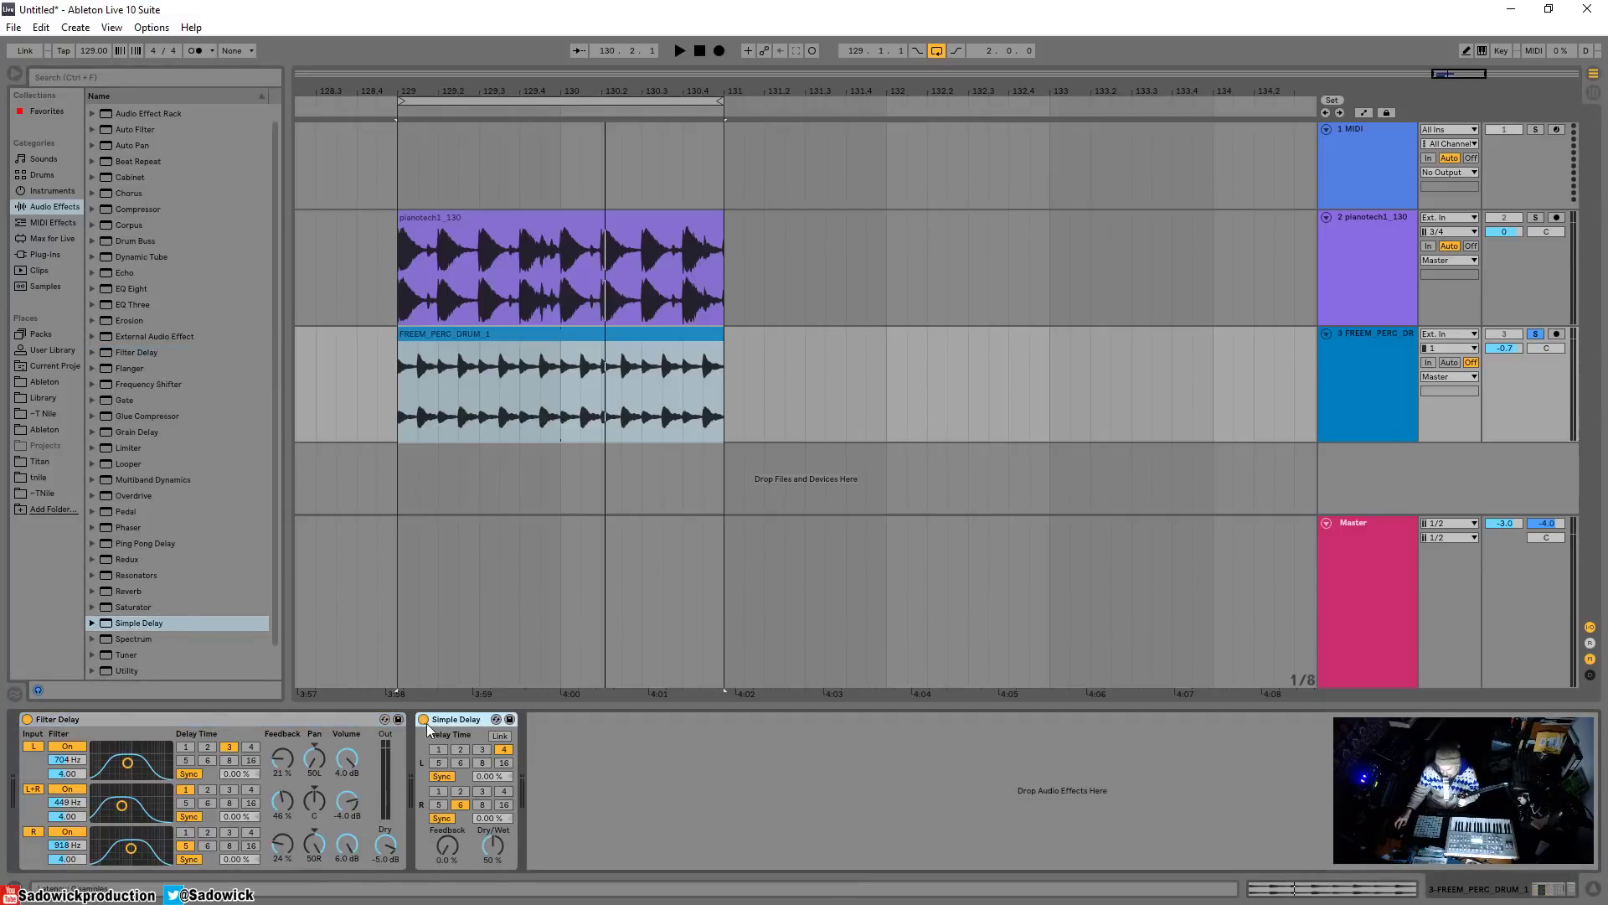
right_click(456, 722)
left_click(495, 510)
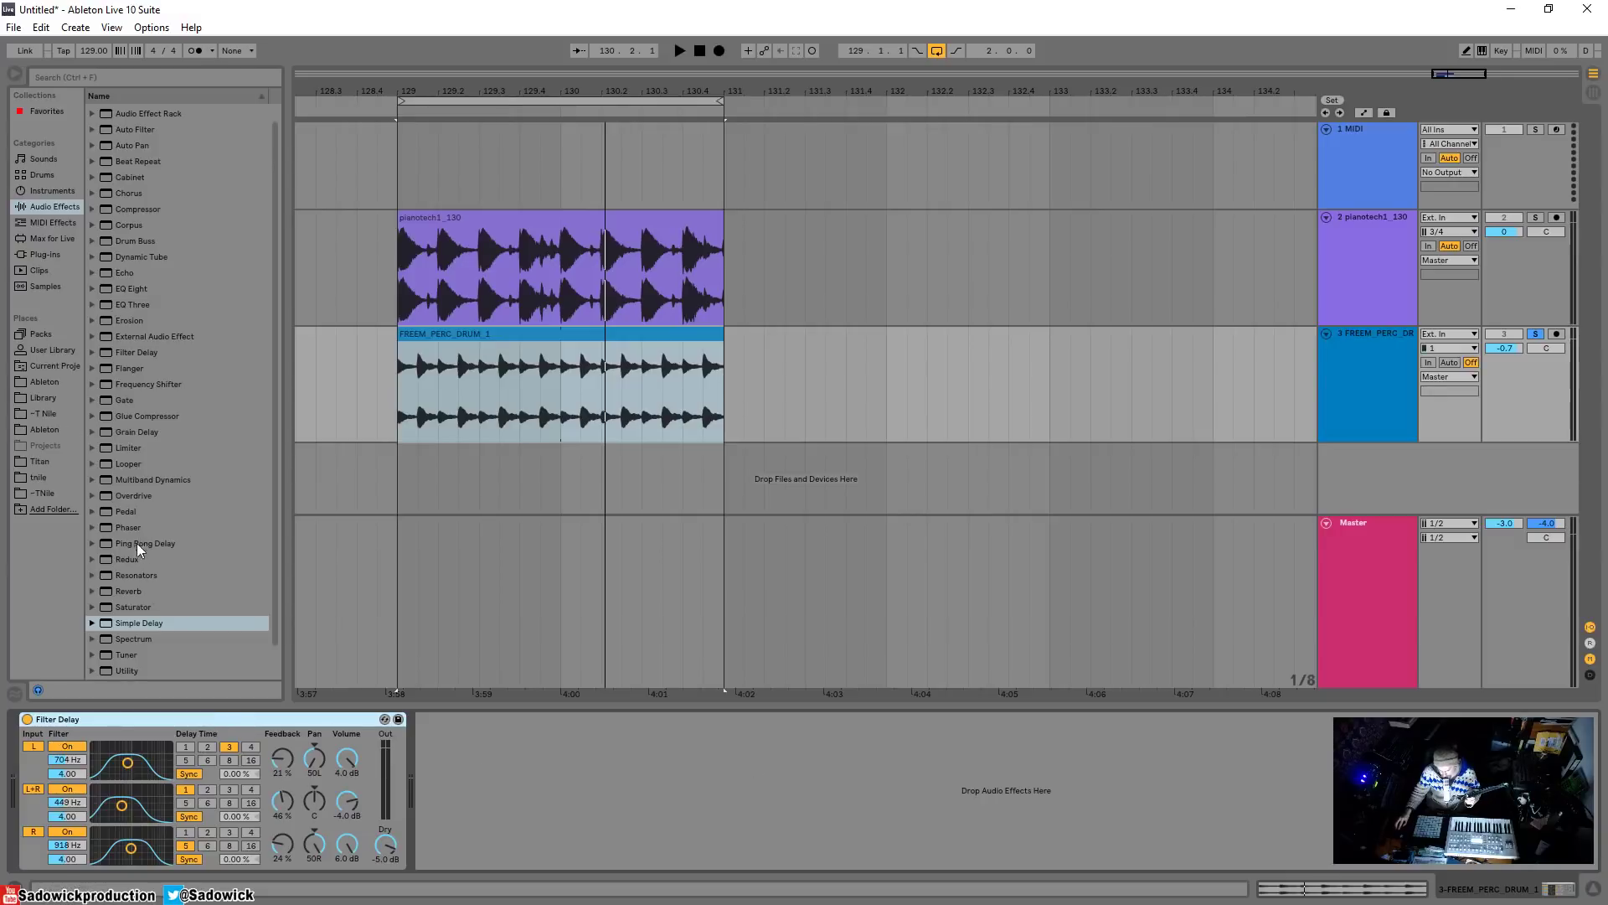
- Place Simple Delay after Filter Delay and group it into an Audio Effect Rack
double_click(127, 622)
right_click(474, 718)
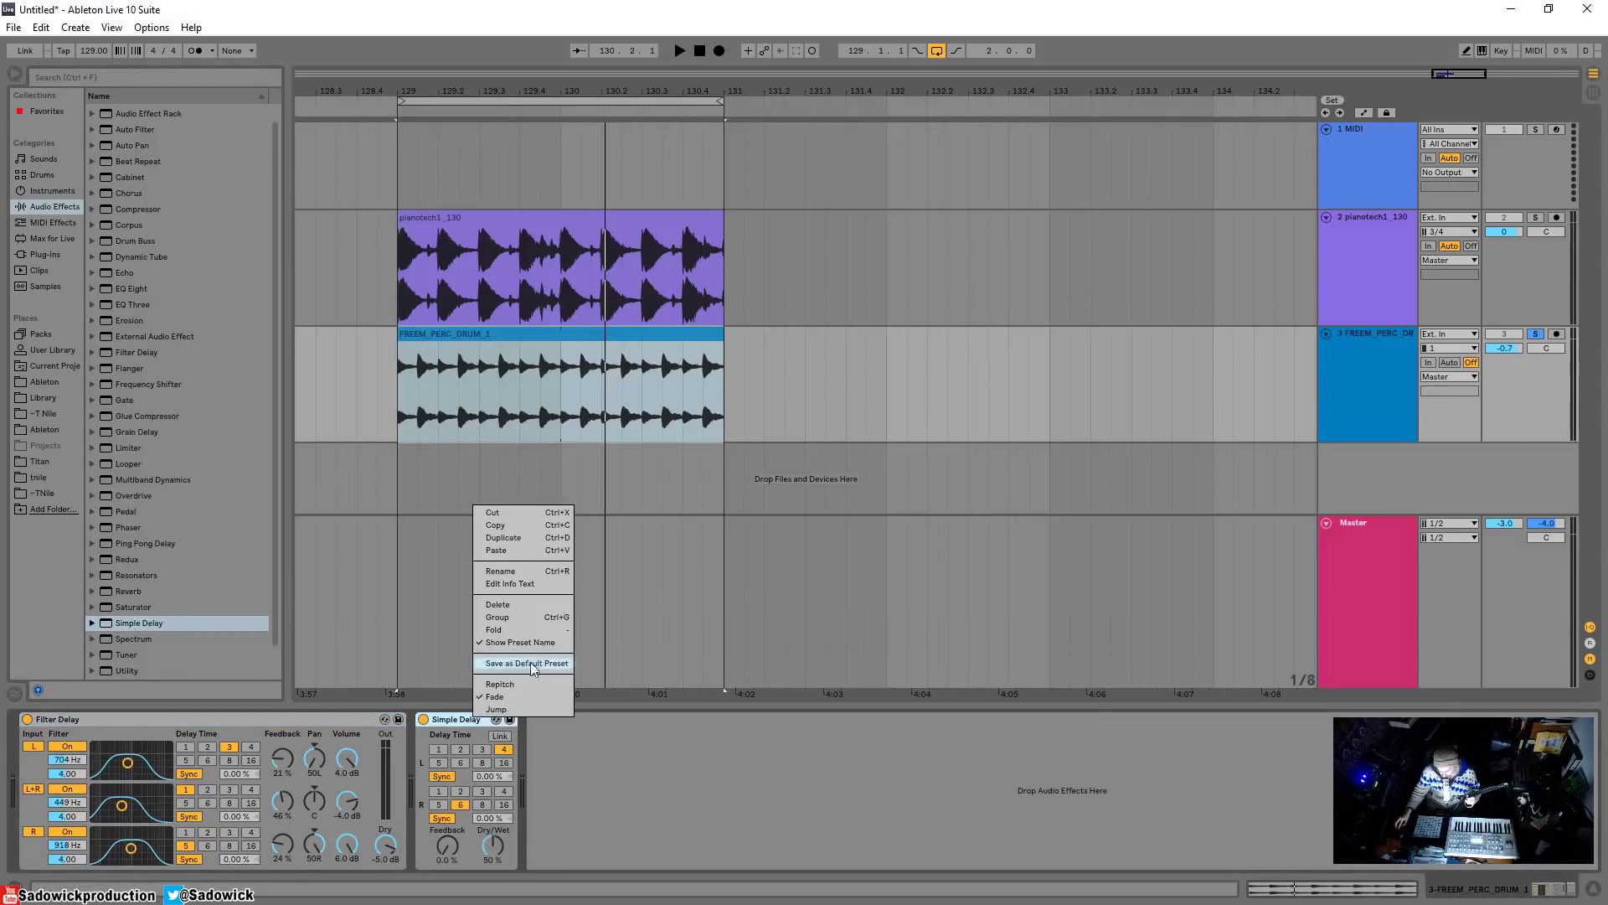
left_click(509, 617)
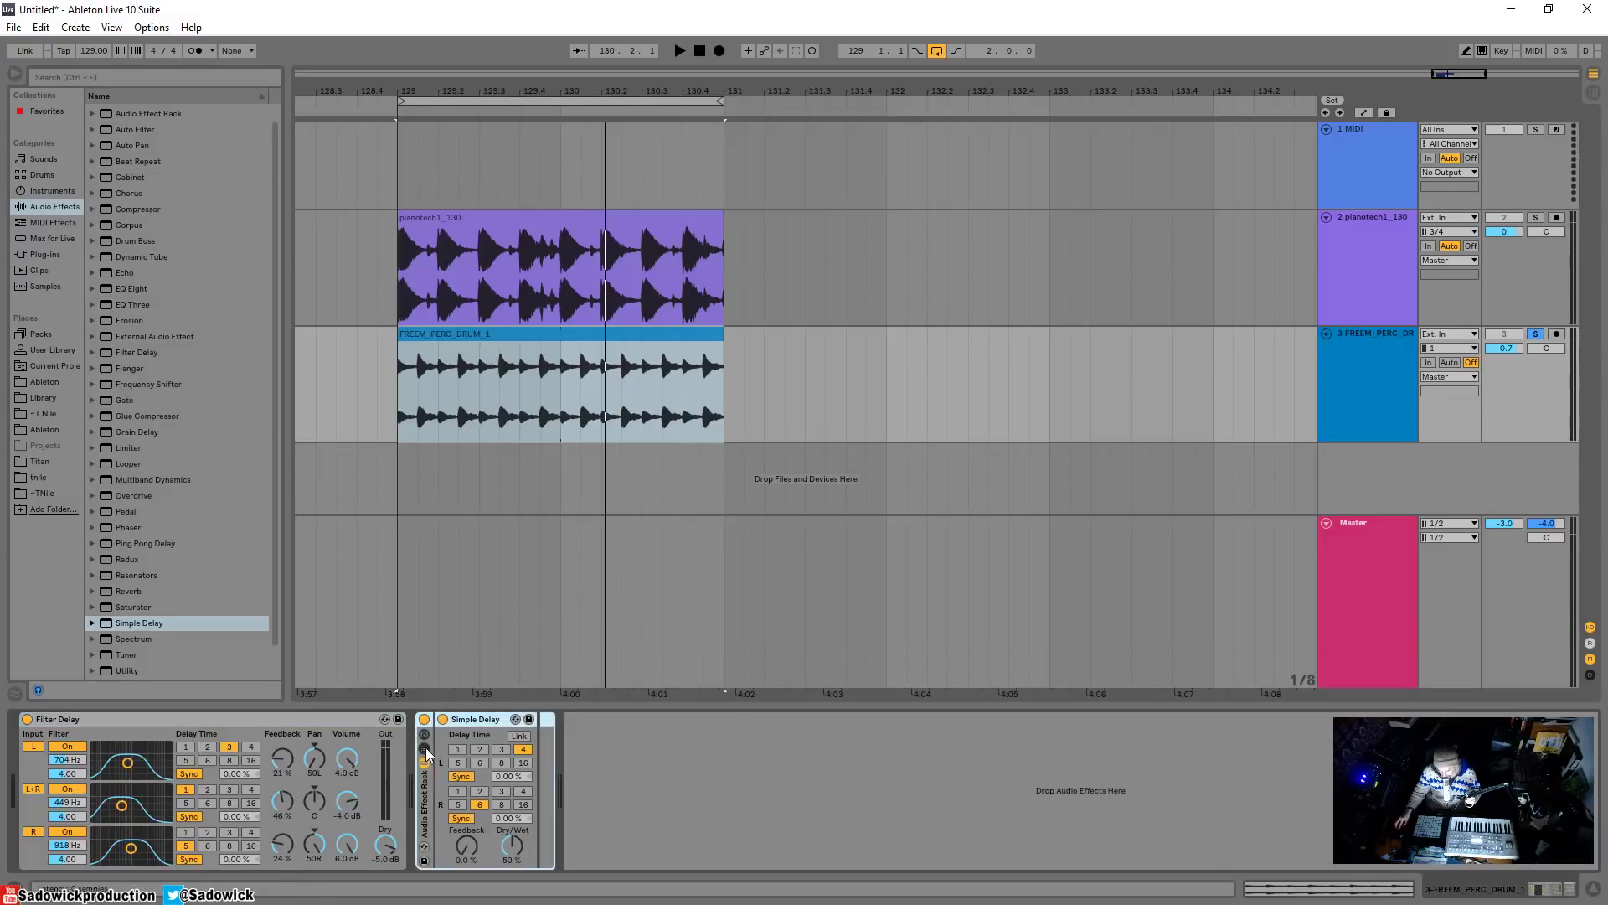
- Duplicate the rack's Simple Delay chain twice and pan the three chains to center, 50R and 50L
right_click(462, 759)
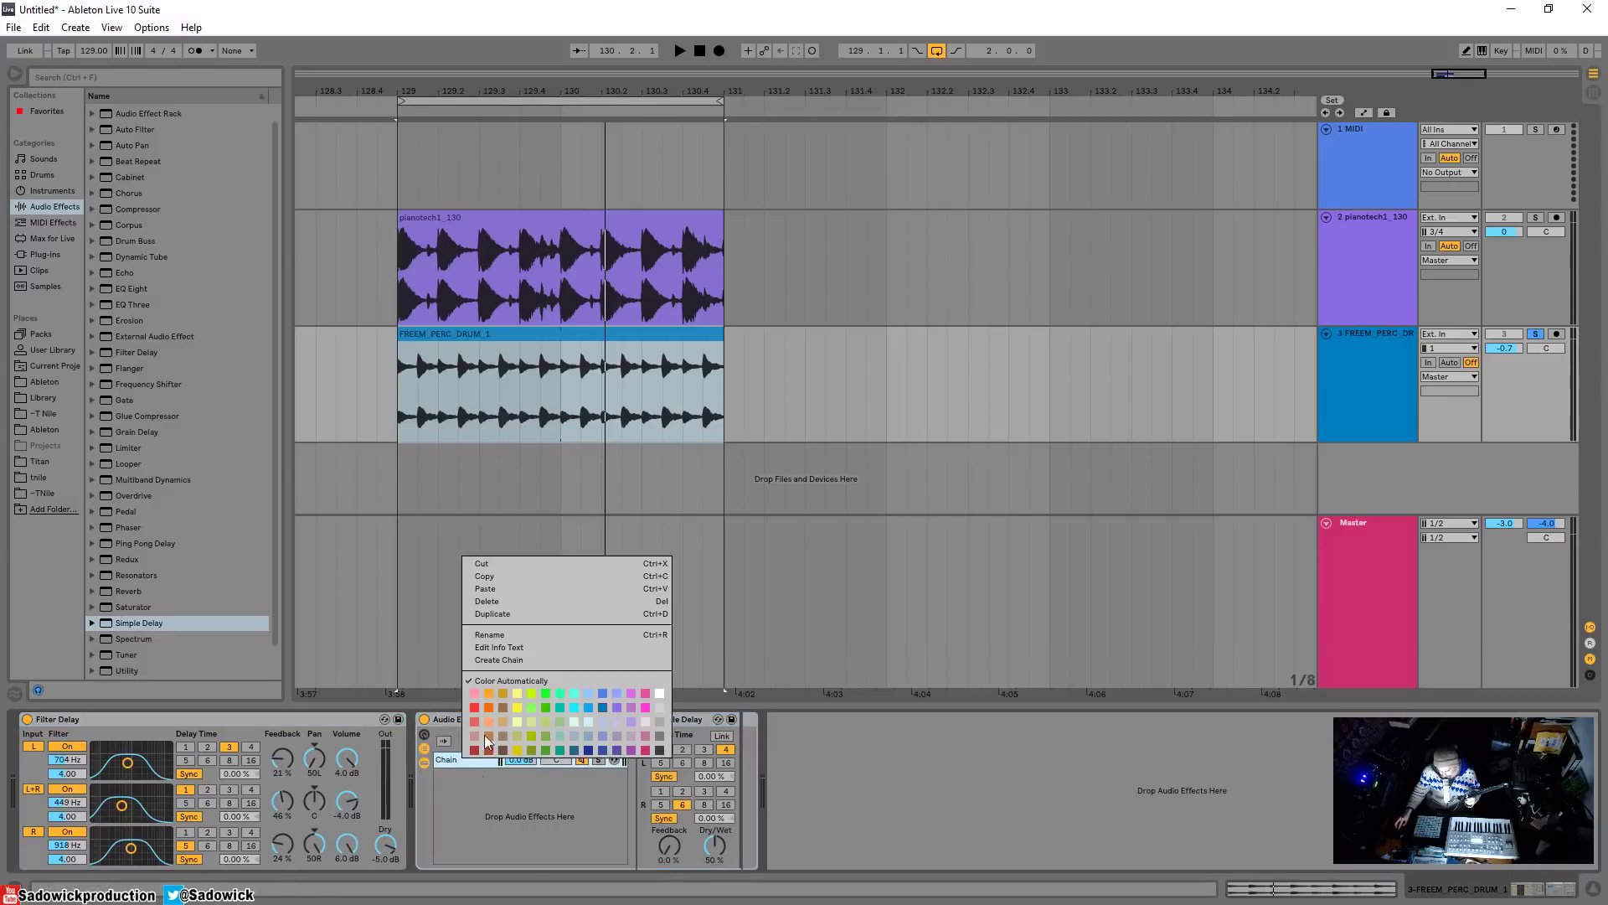
left_click(499, 614)
left_click_drag(556, 774, 556, 796)
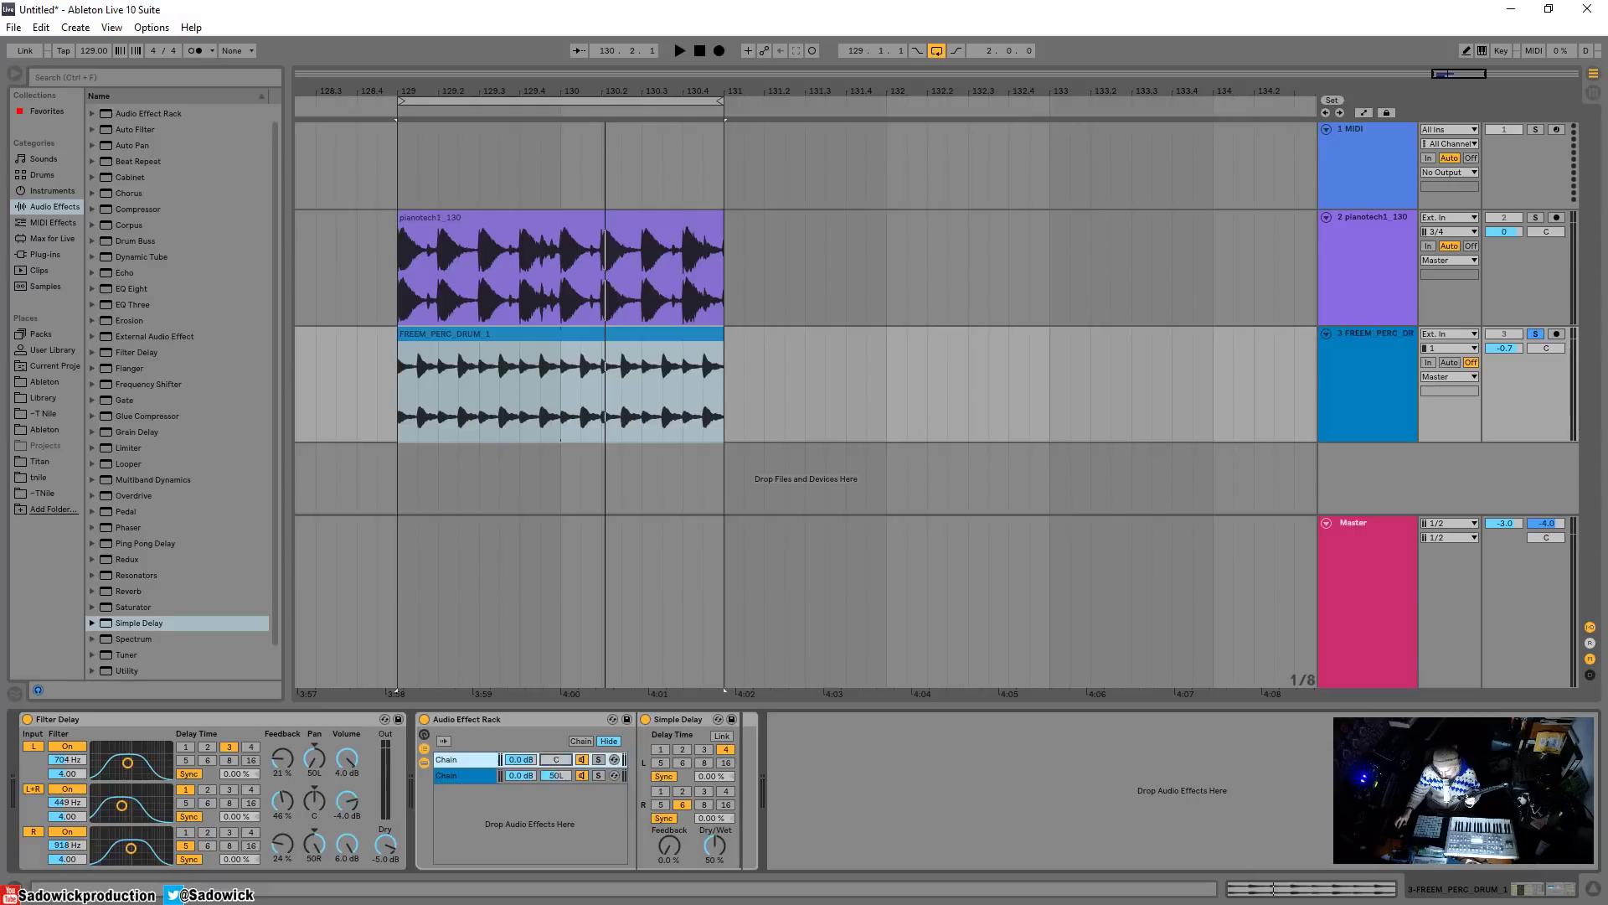
right_click(461, 758)
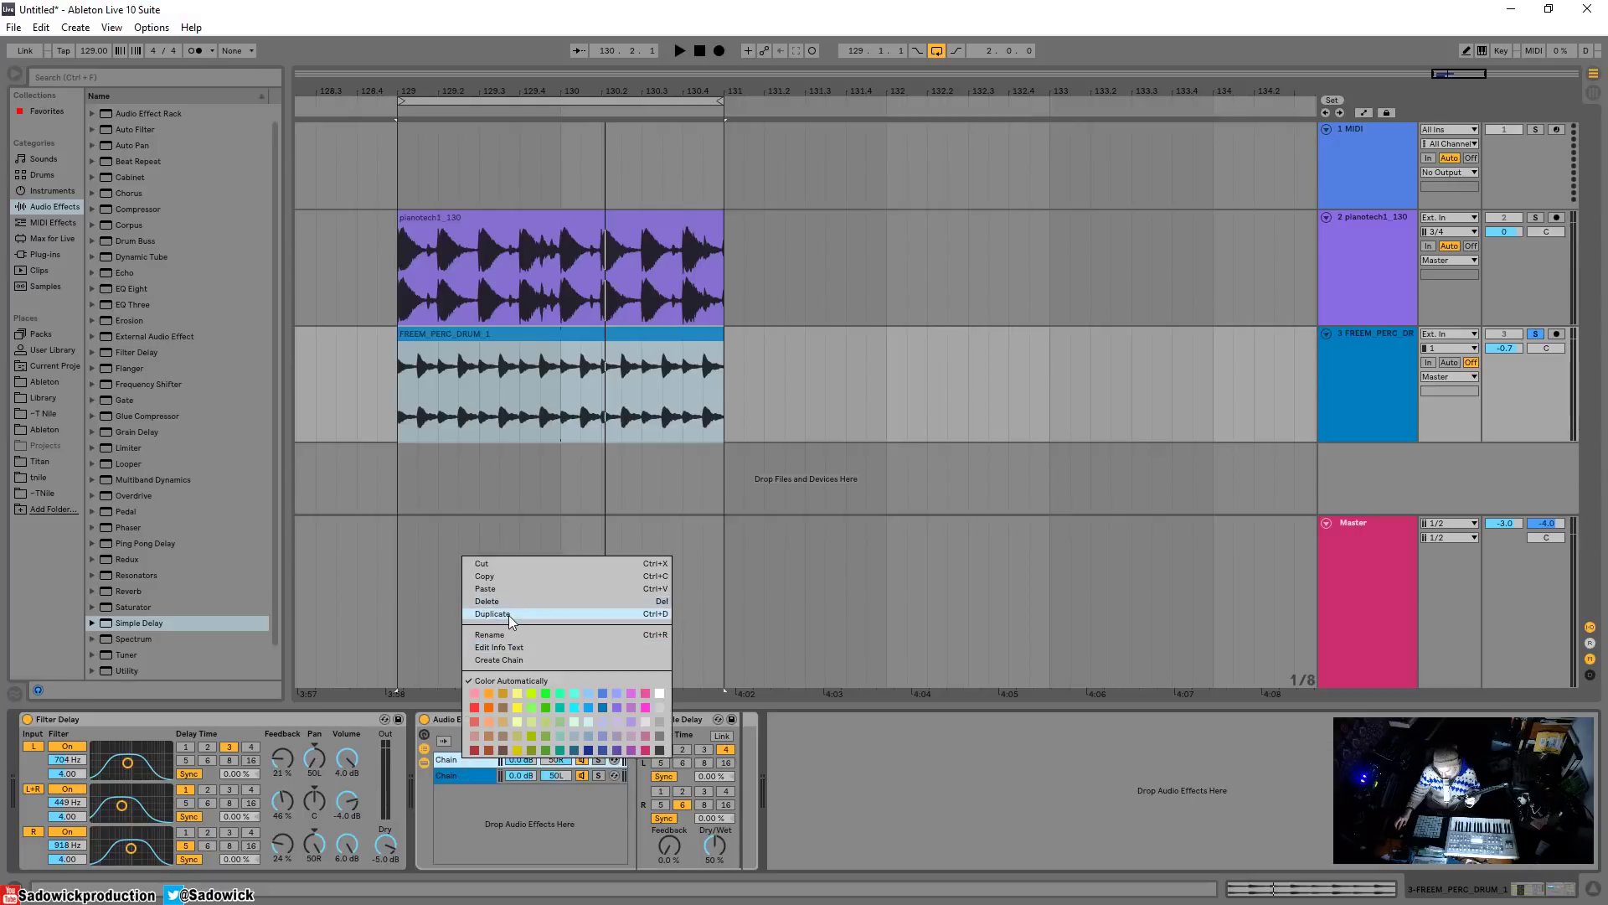
left_click(509, 614)
left_click(473, 761)
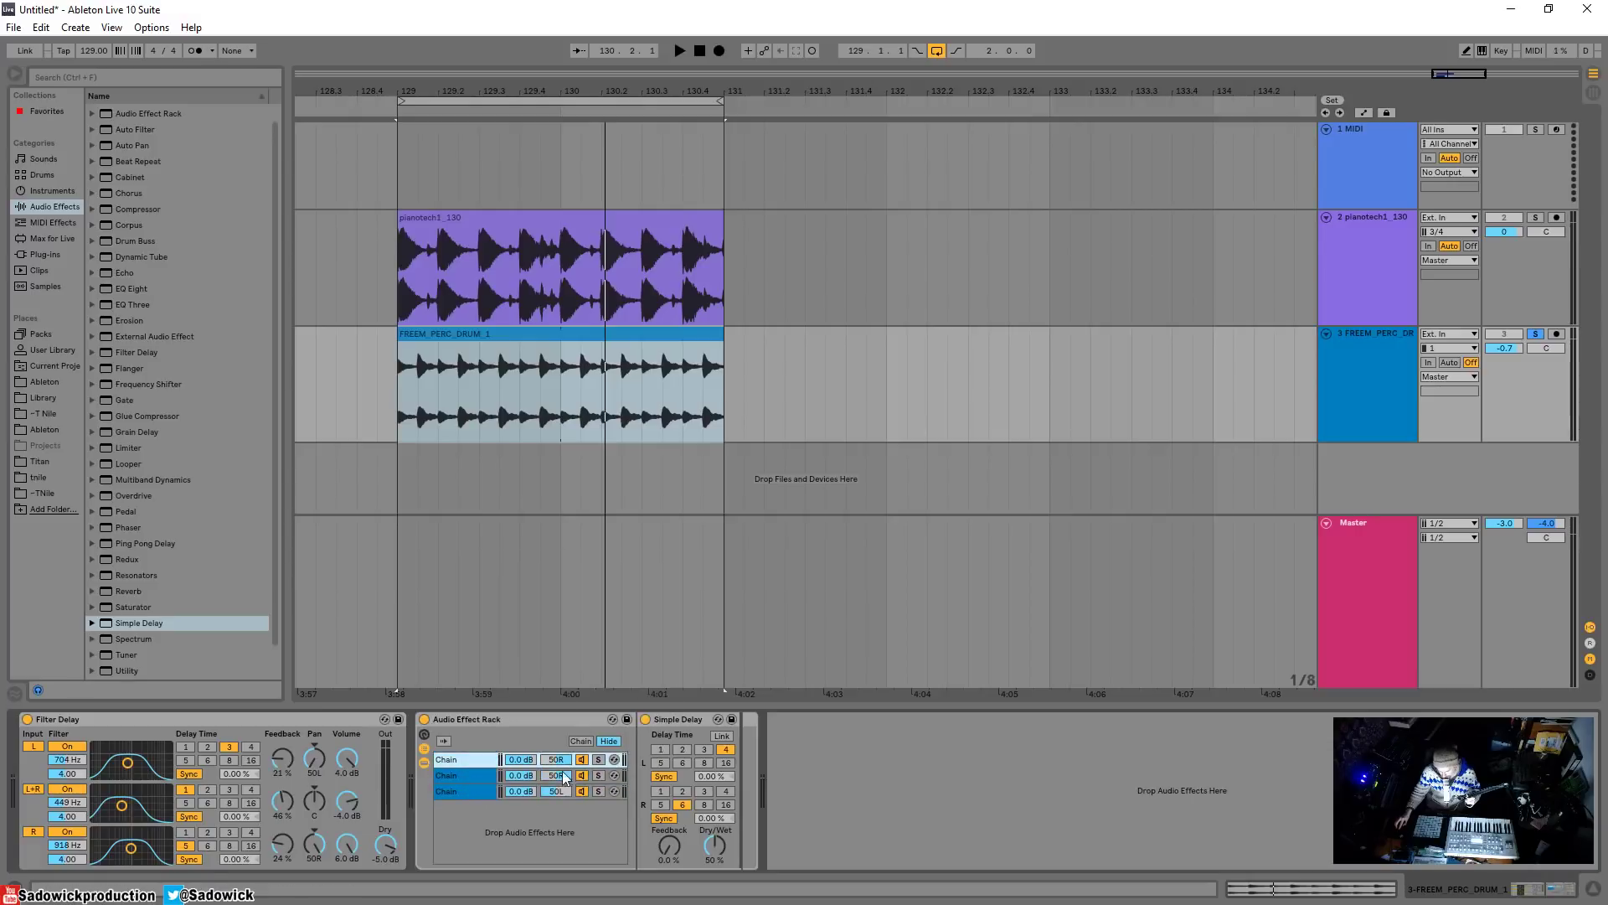
right_click(561, 759)
left_click(642, 596)
- Fold the Filter Delay device and set the Simple Delay dry/wet in the center-panned chain to 100%
double_click(178, 717)
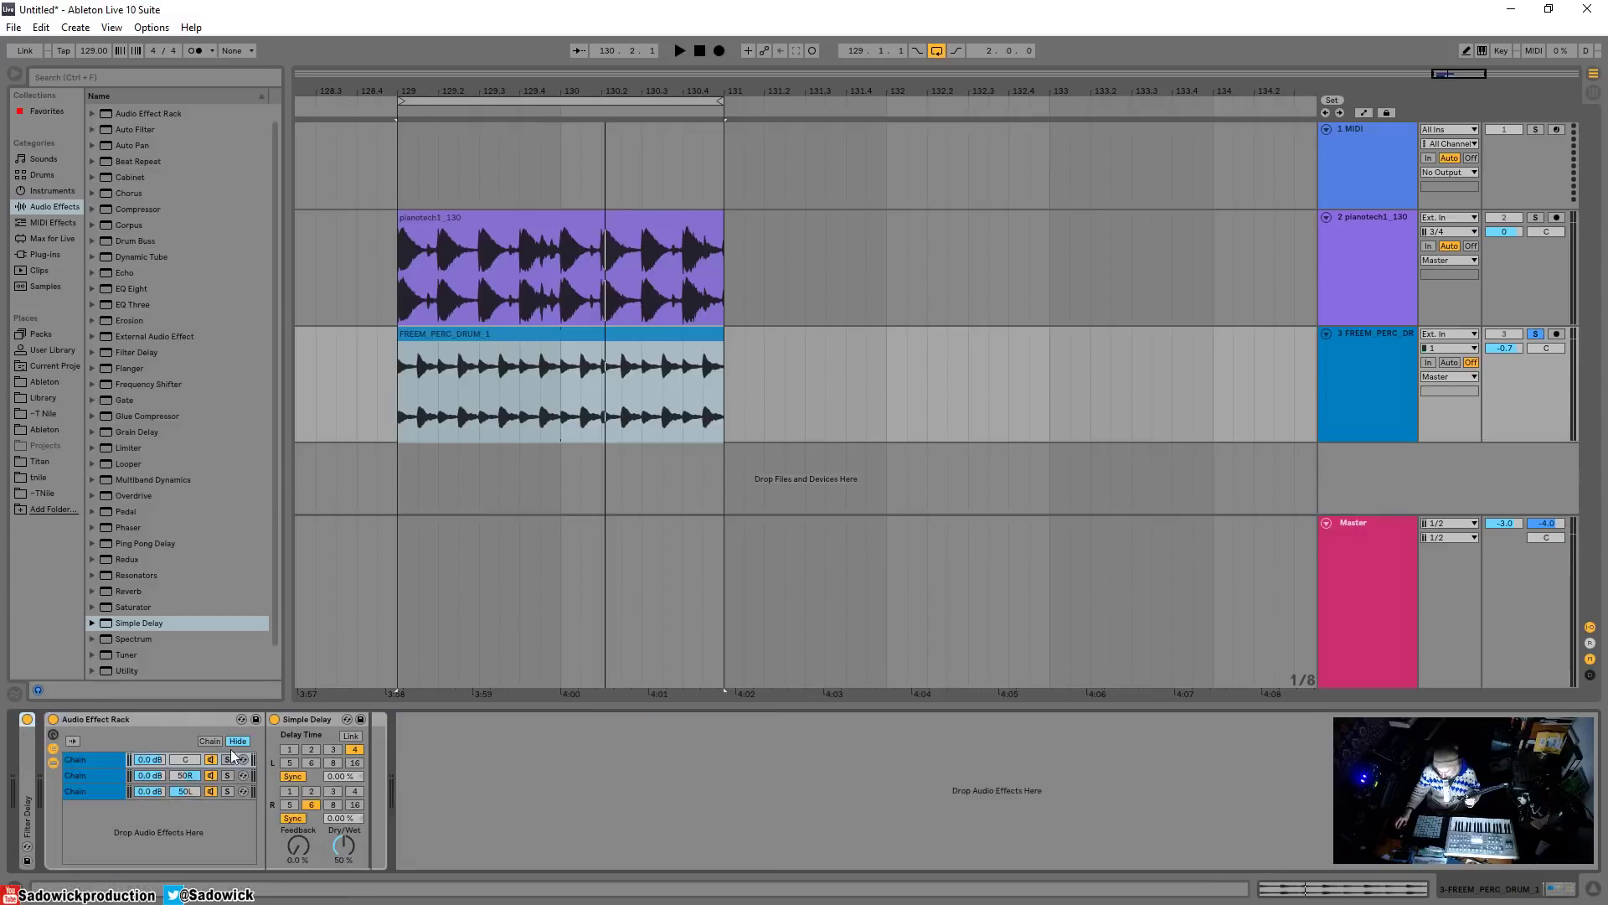
left_click(142, 761)
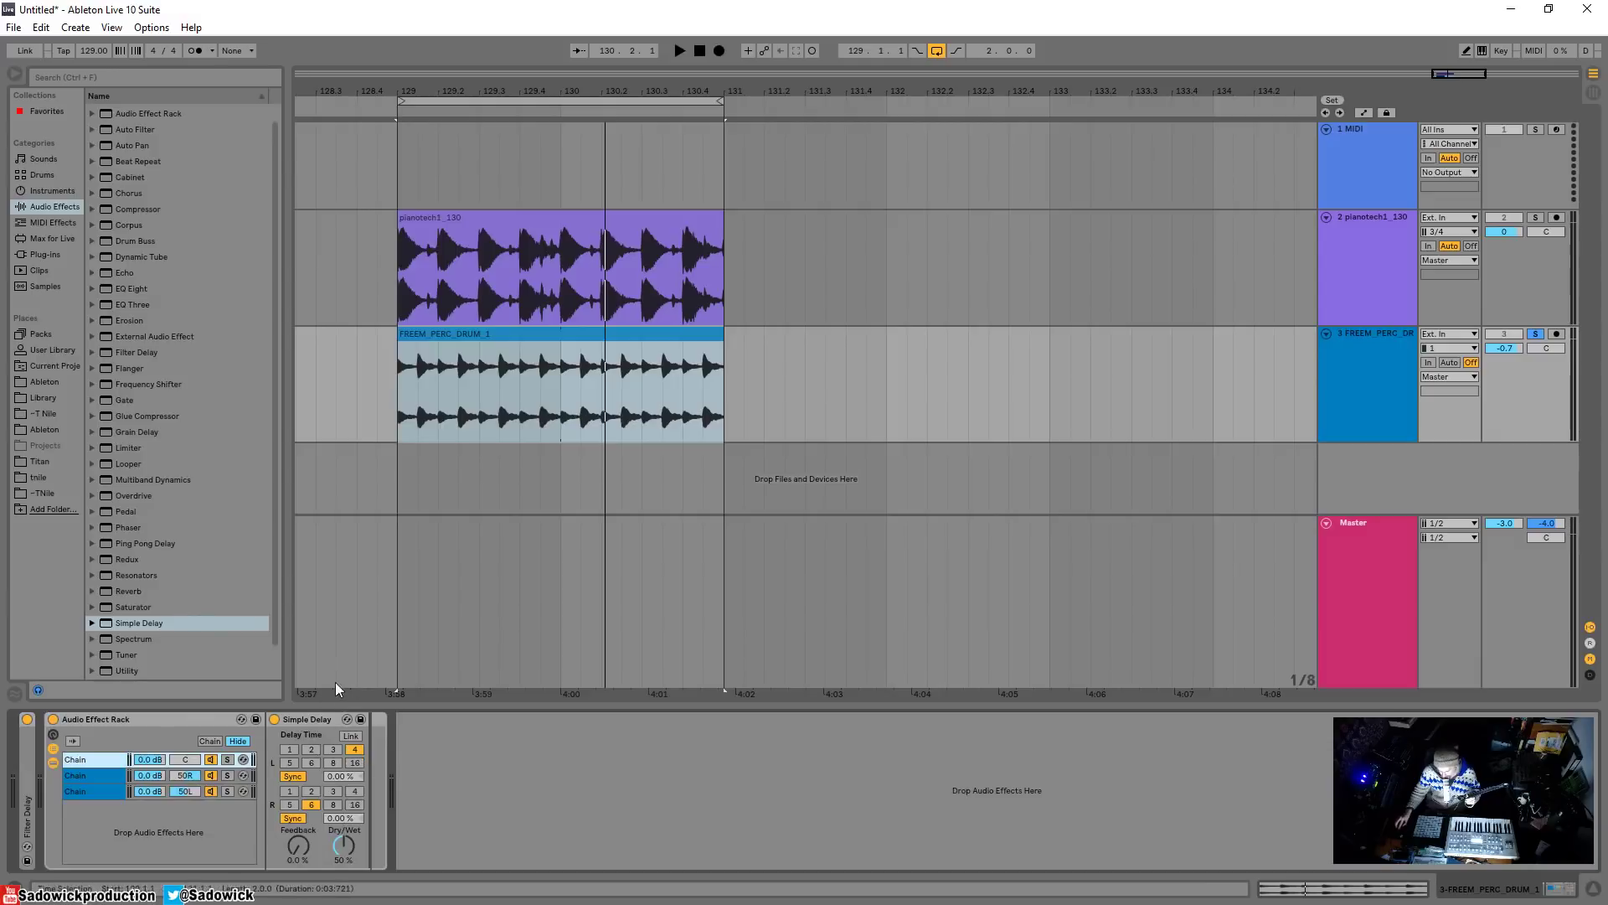
left_click_drag(344, 843, 368, 832)
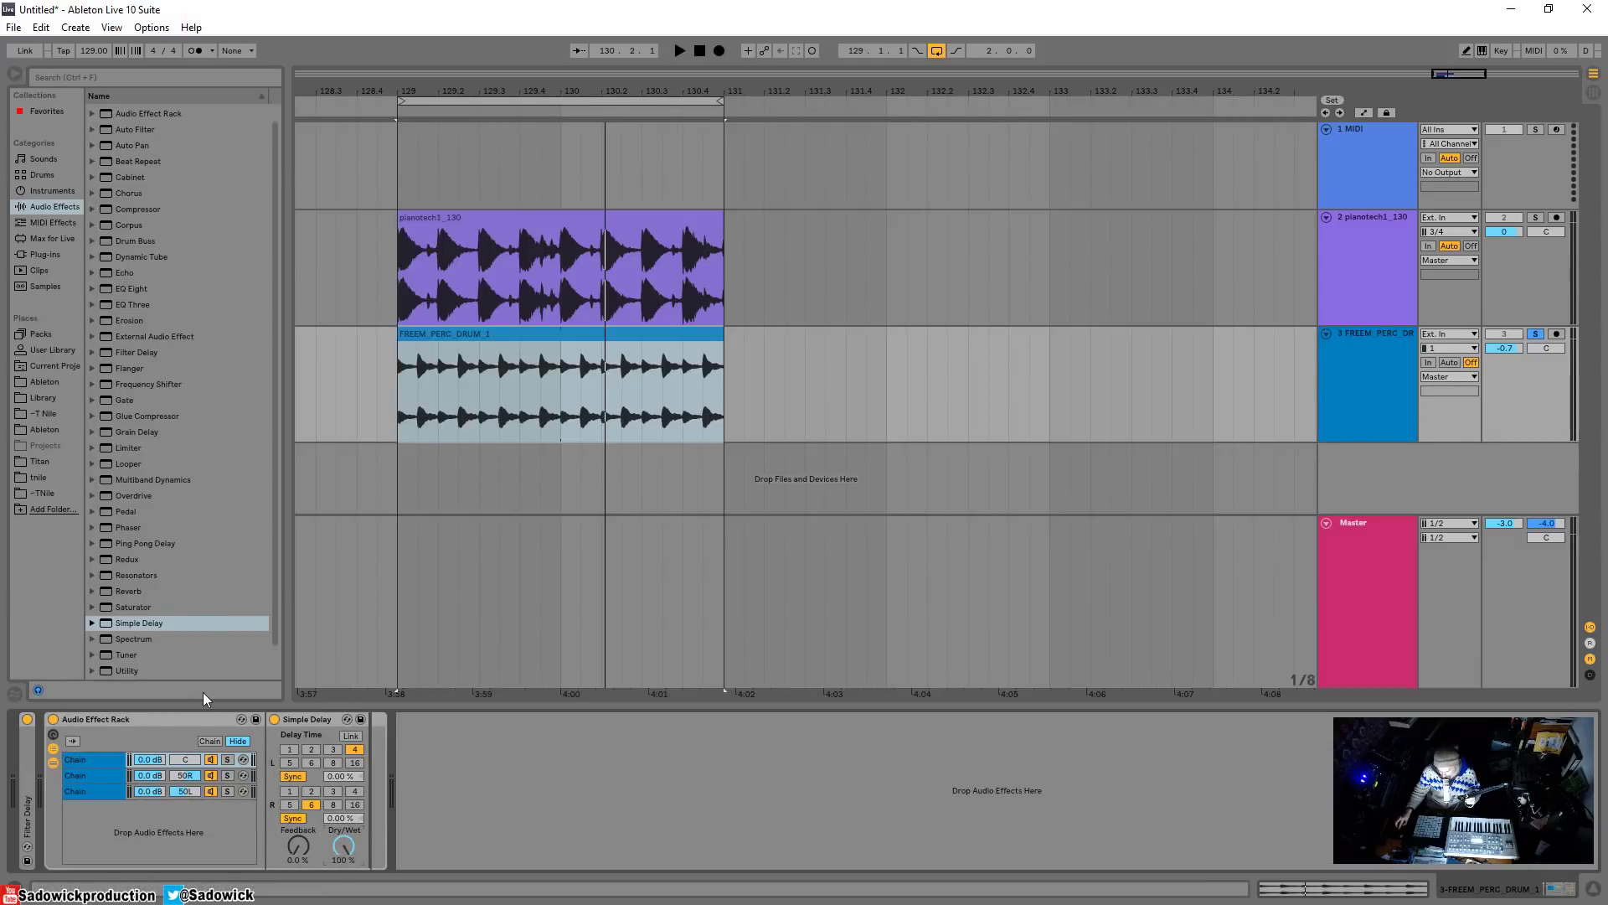
- Remove the Audio Effect Rack, then unfold and remove Filter Delay from the percussion track
right_click(174, 717)
left_click(193, 725)
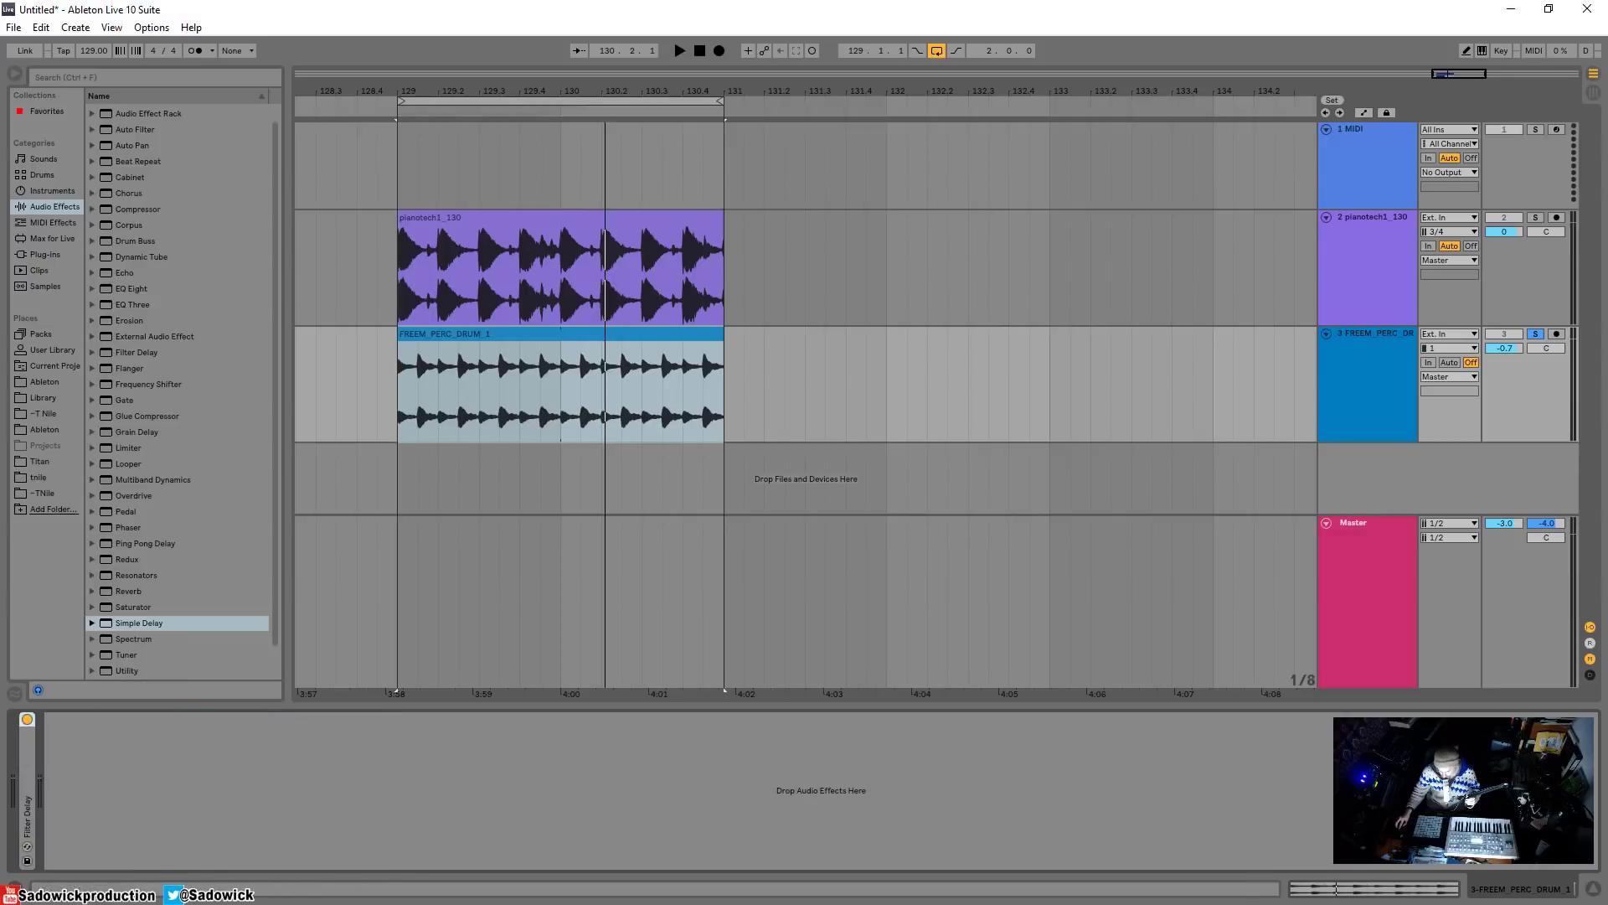
double_click(30, 779)
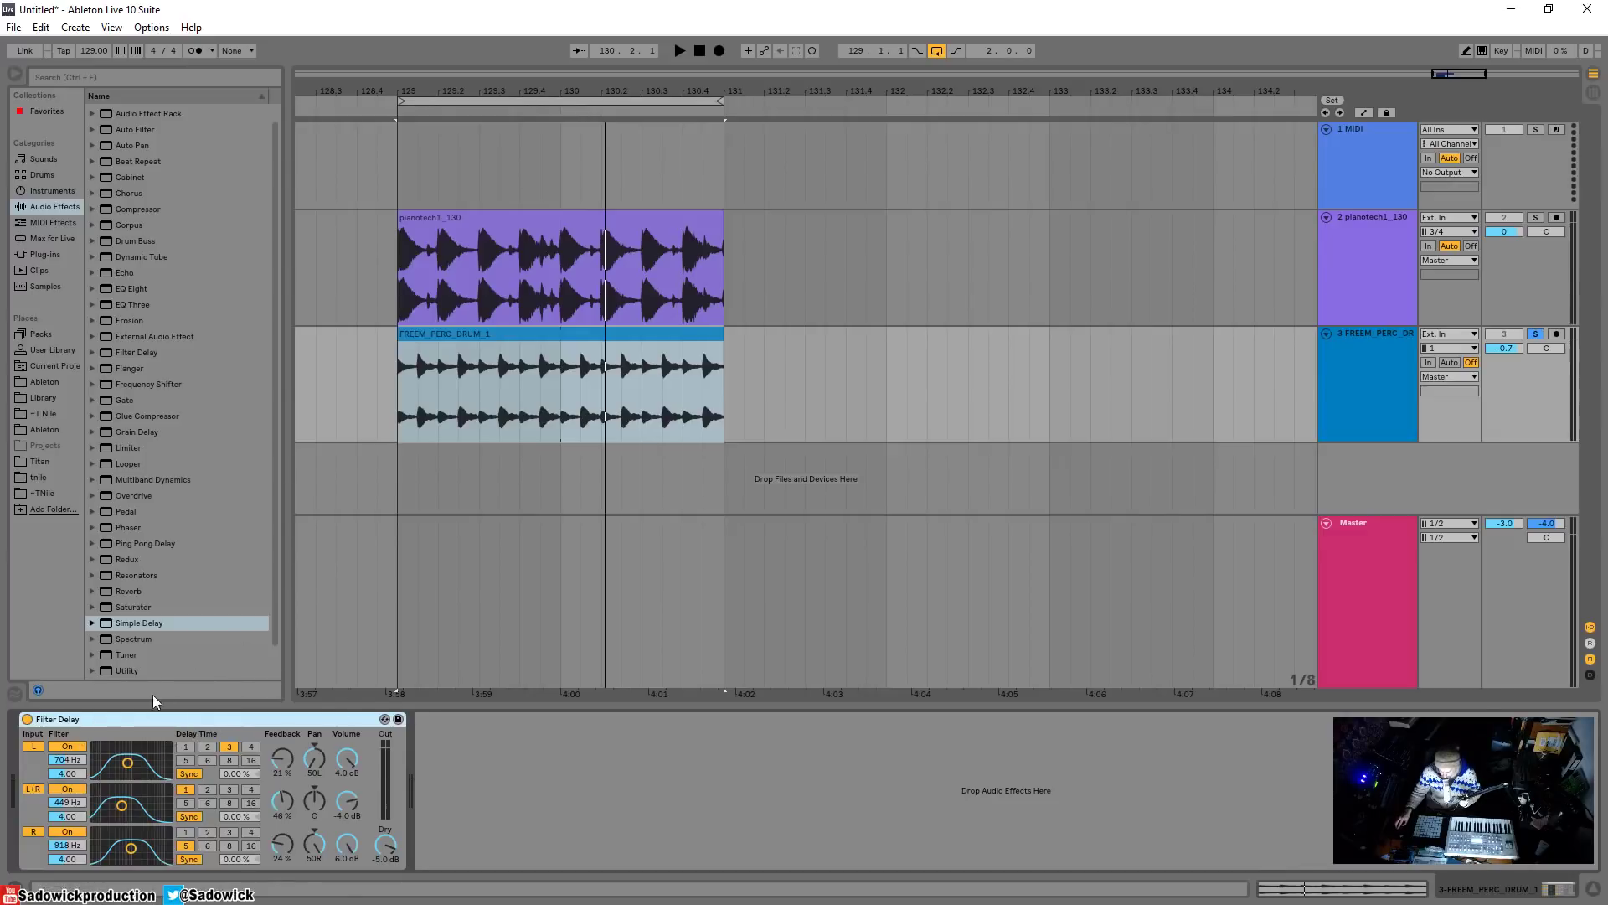
right_click(124, 716)
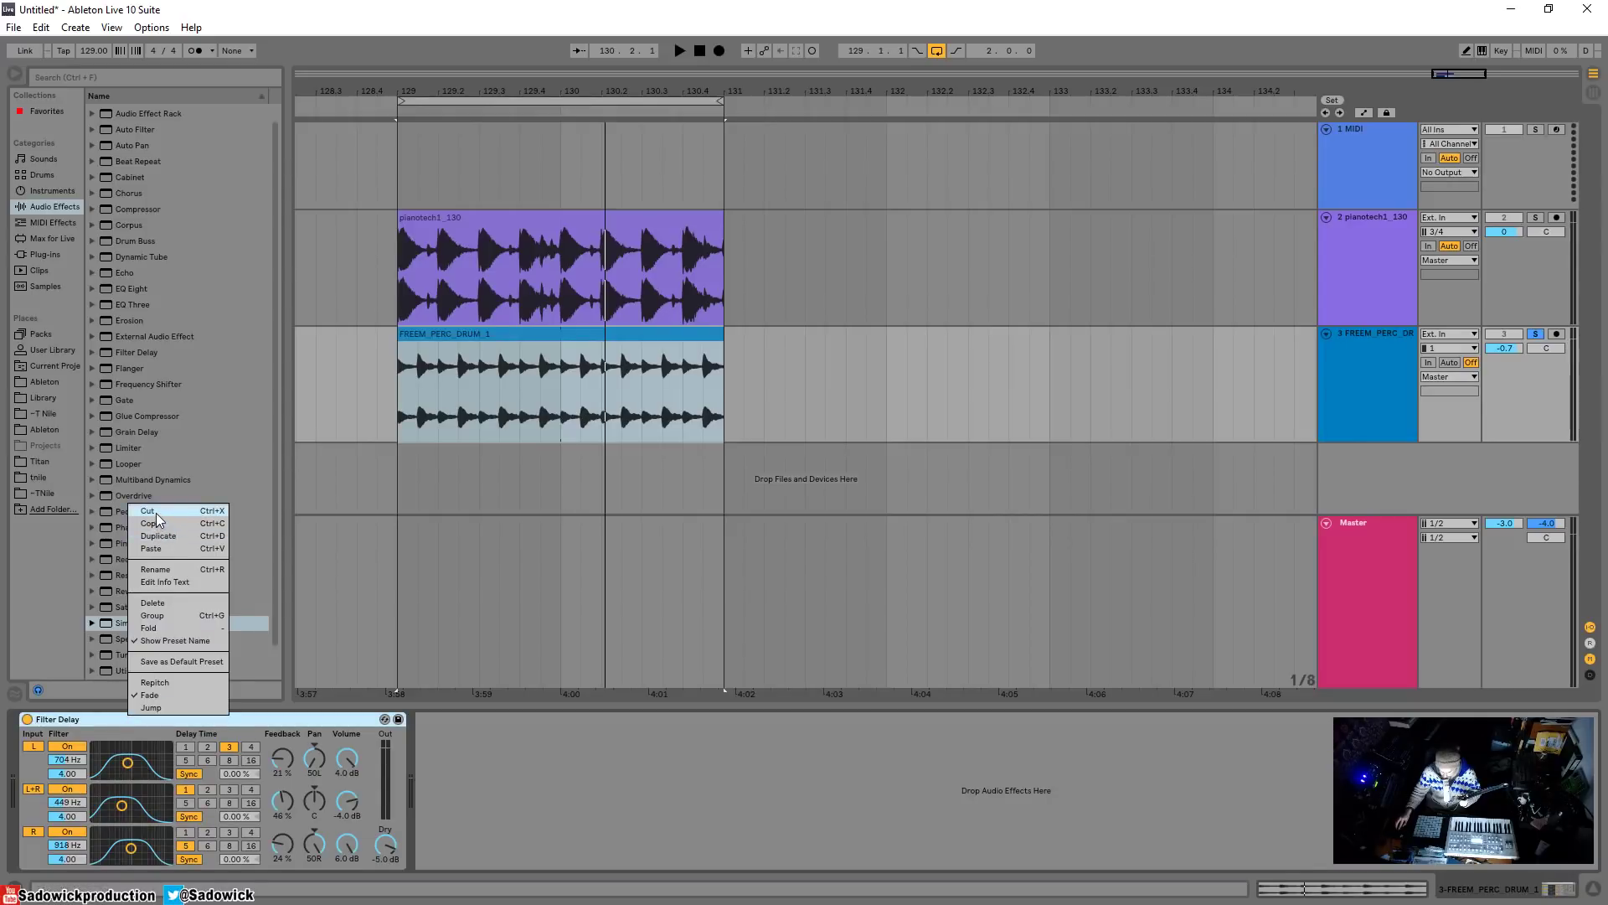
left_click(149, 511)
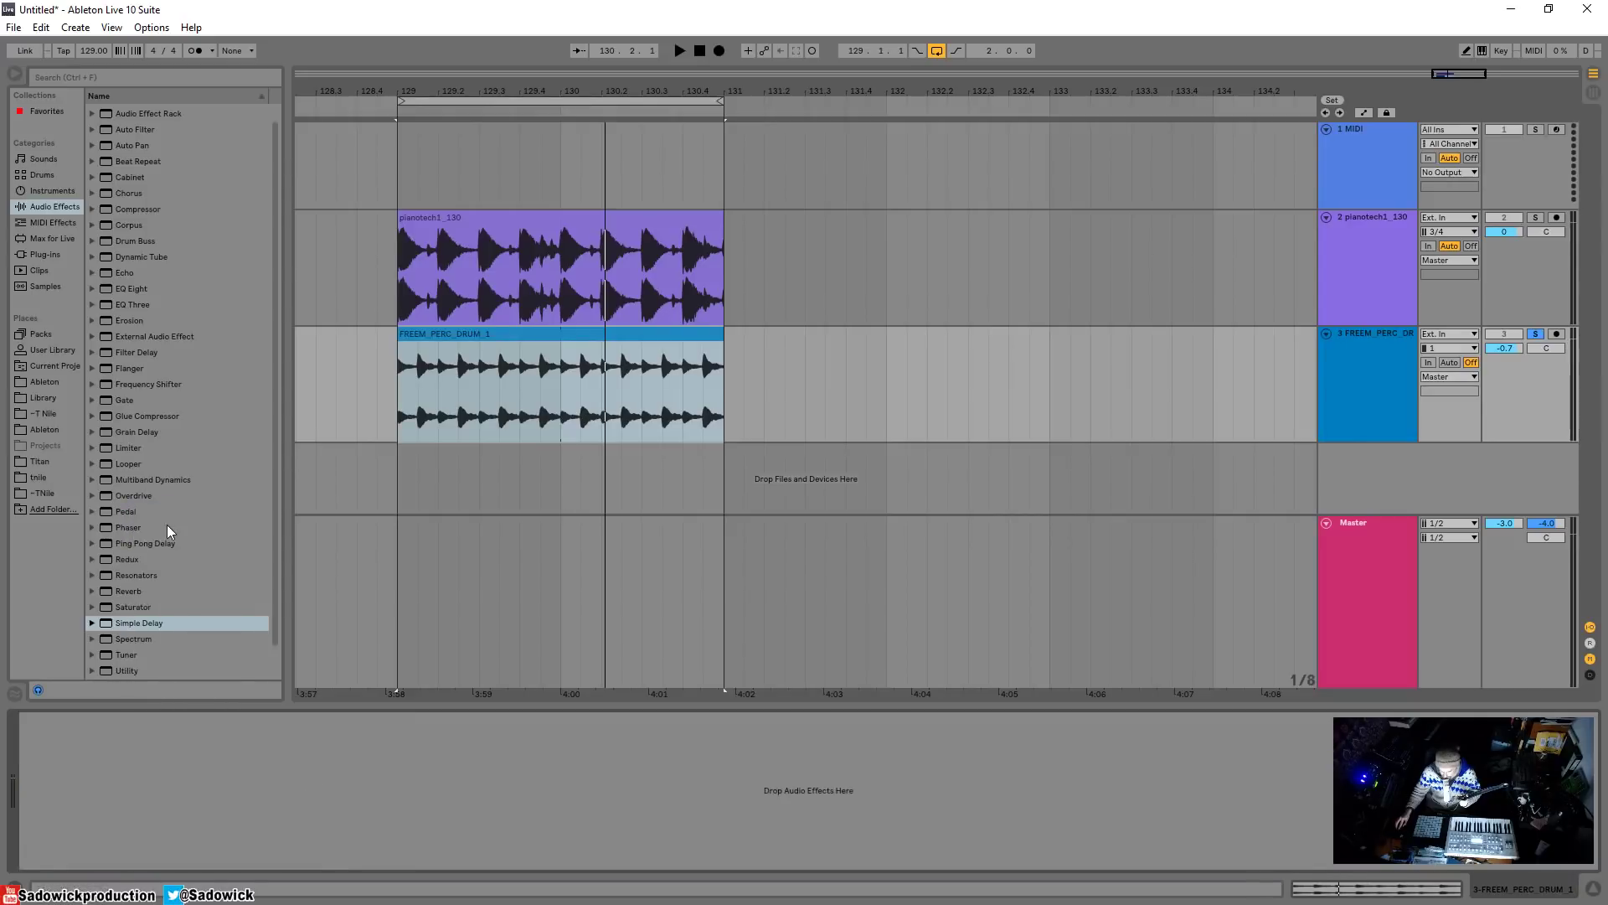
- Add Echo followed by Ping Pong Delay to the percussion track
double_click(128, 273)
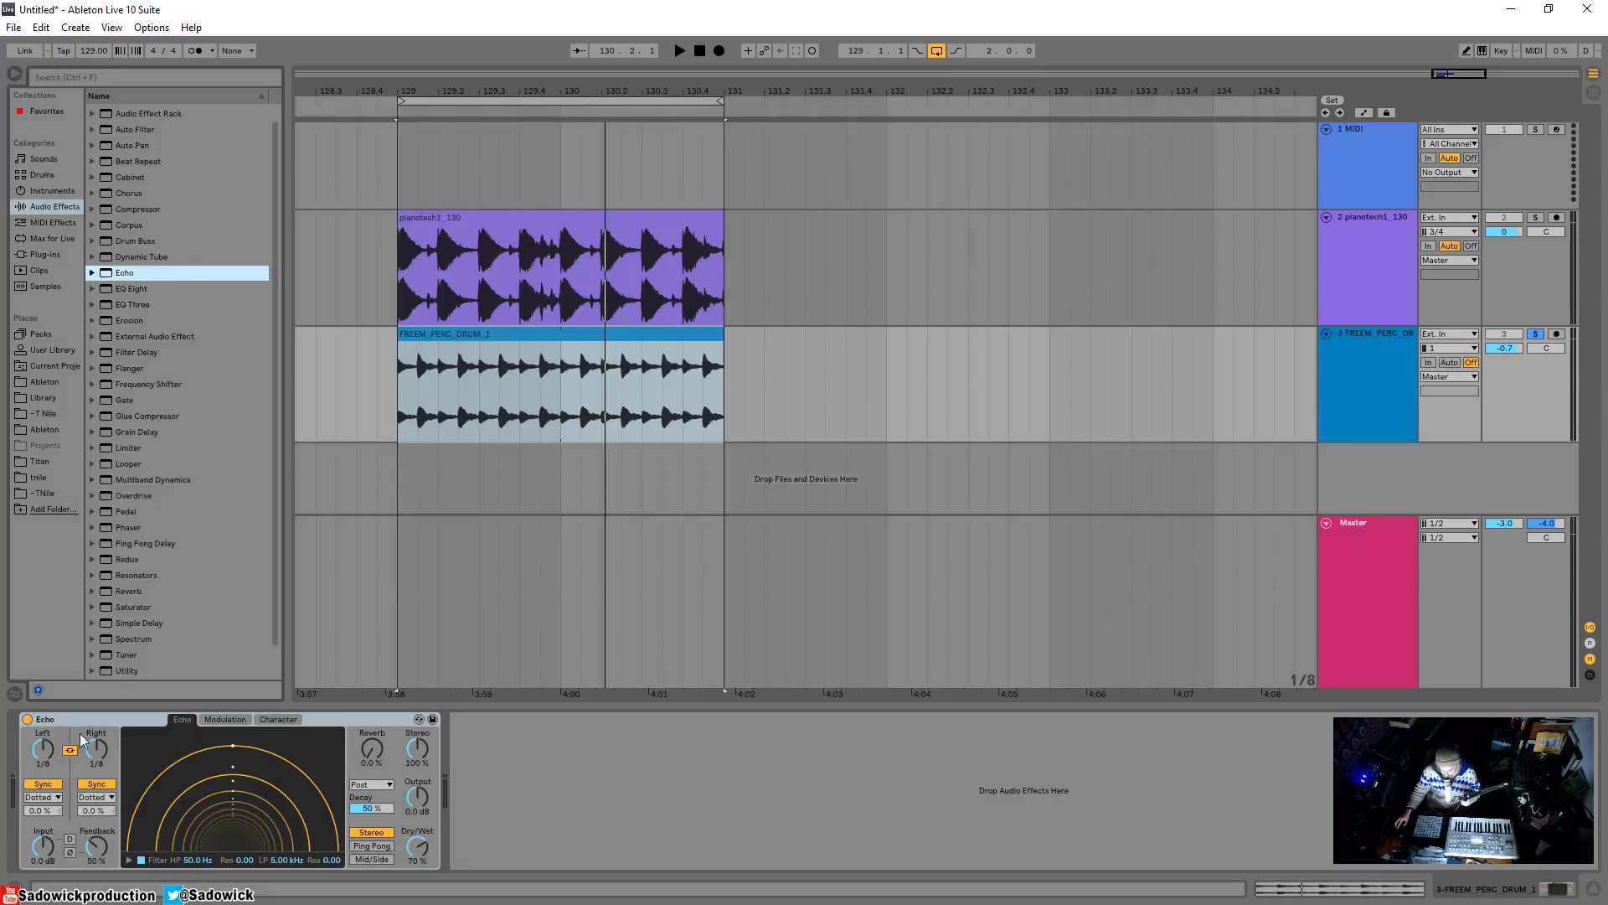
left_click(140, 543)
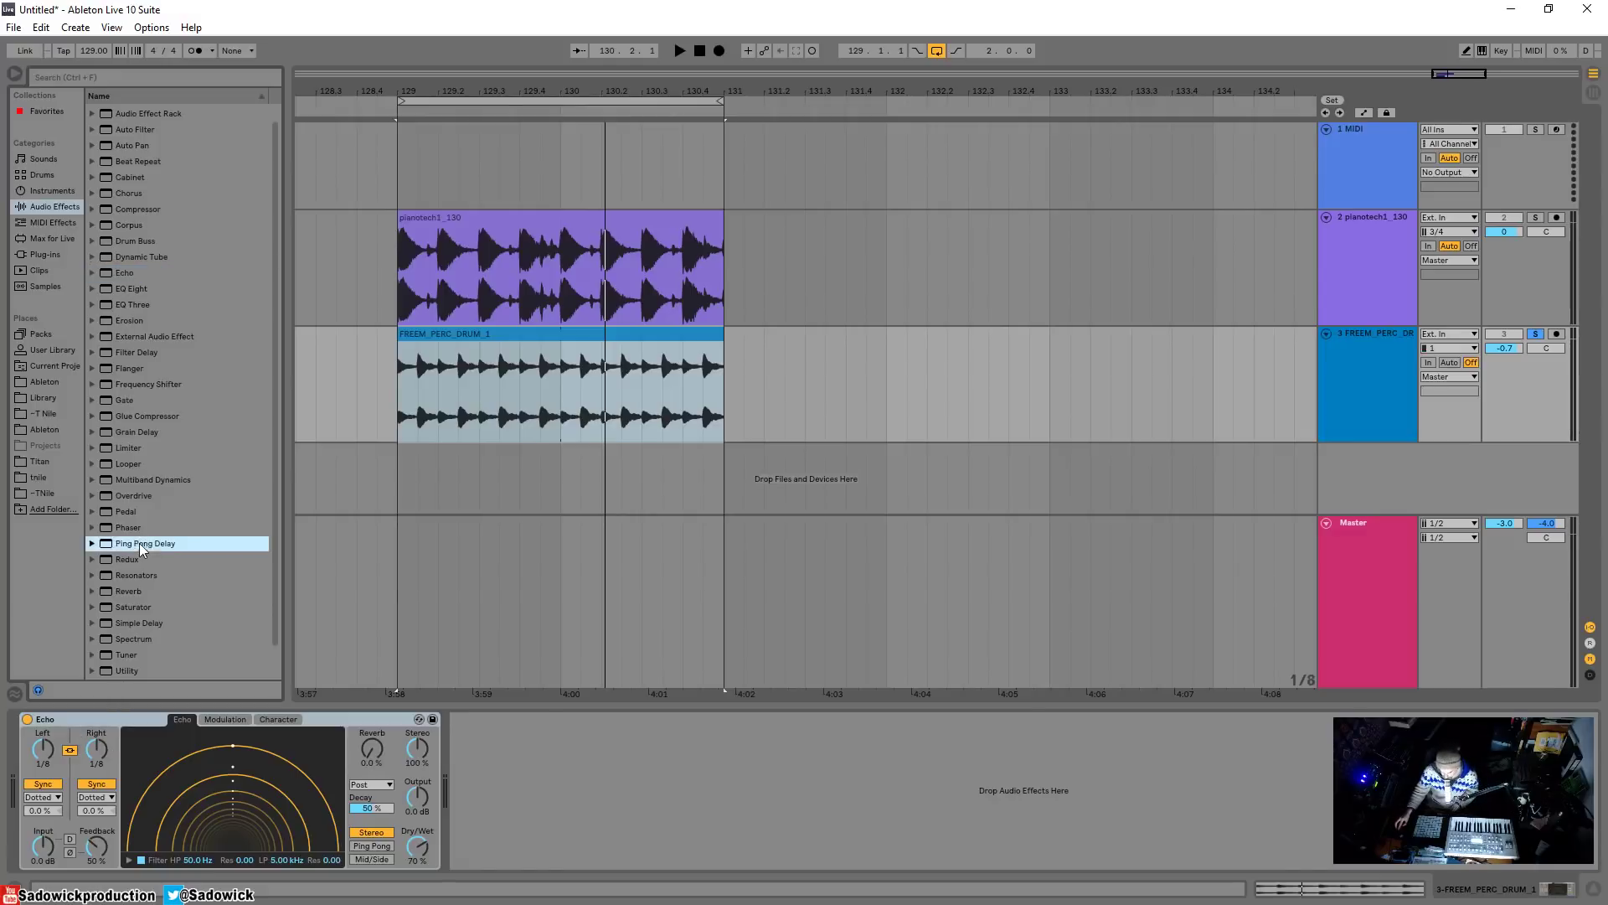
double_click(139, 543)
- Insert Simple Delay between Echo and Ping Pong Delay, and set the dry/wet of Simple Delay and Ping Pong Delay to 0%
scroll(159, 585, "down", 1)
left_click_drag(141, 589, 515, 738)
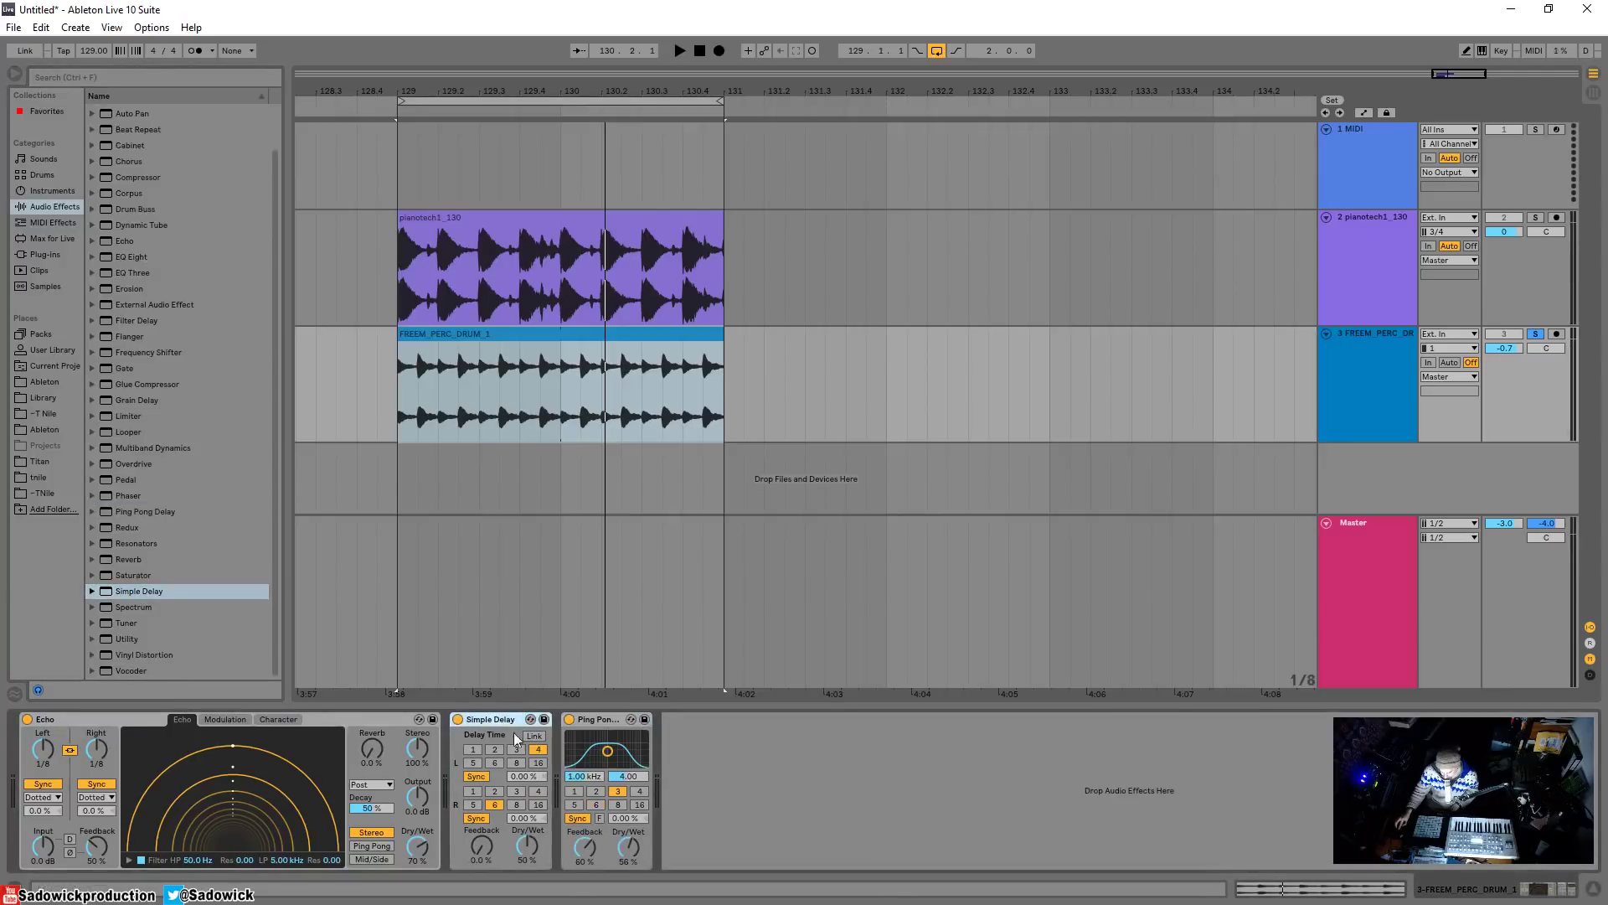
left_click_drag(530, 847, 531, 888)
left_click_drag(636, 853, 637, 888)
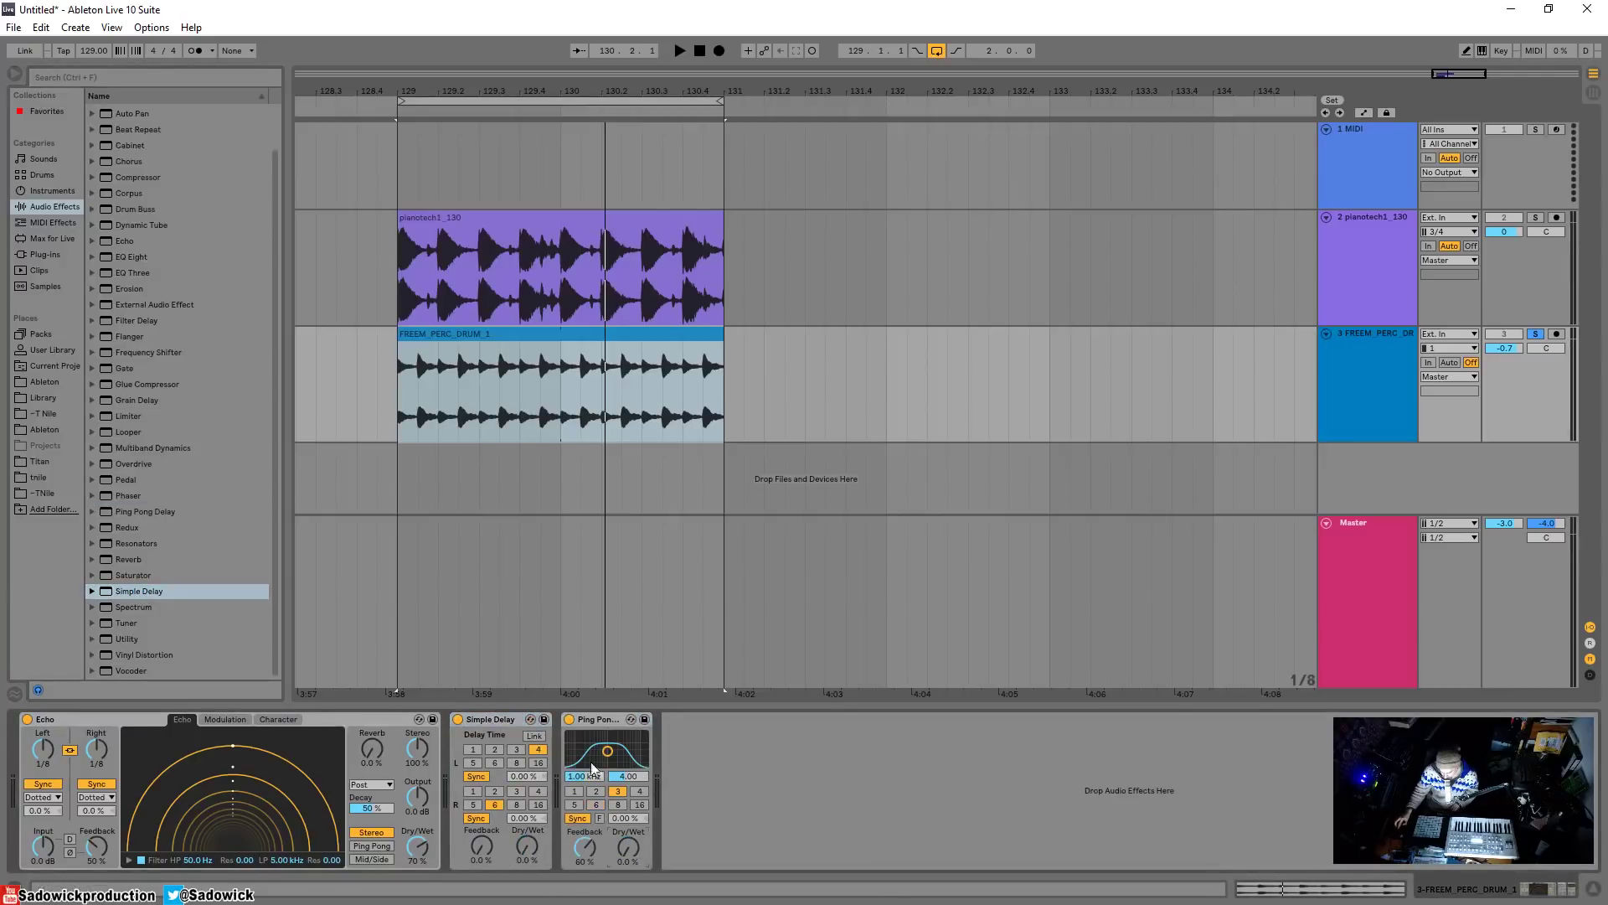
- Set Echo's linked left and right delay divisions to Notes, and fold the Simple Delay and Ping Pong Delay devices
left_click(592, 716)
left_click(508, 717)
left_click(583, 716)
left_click(43, 797)
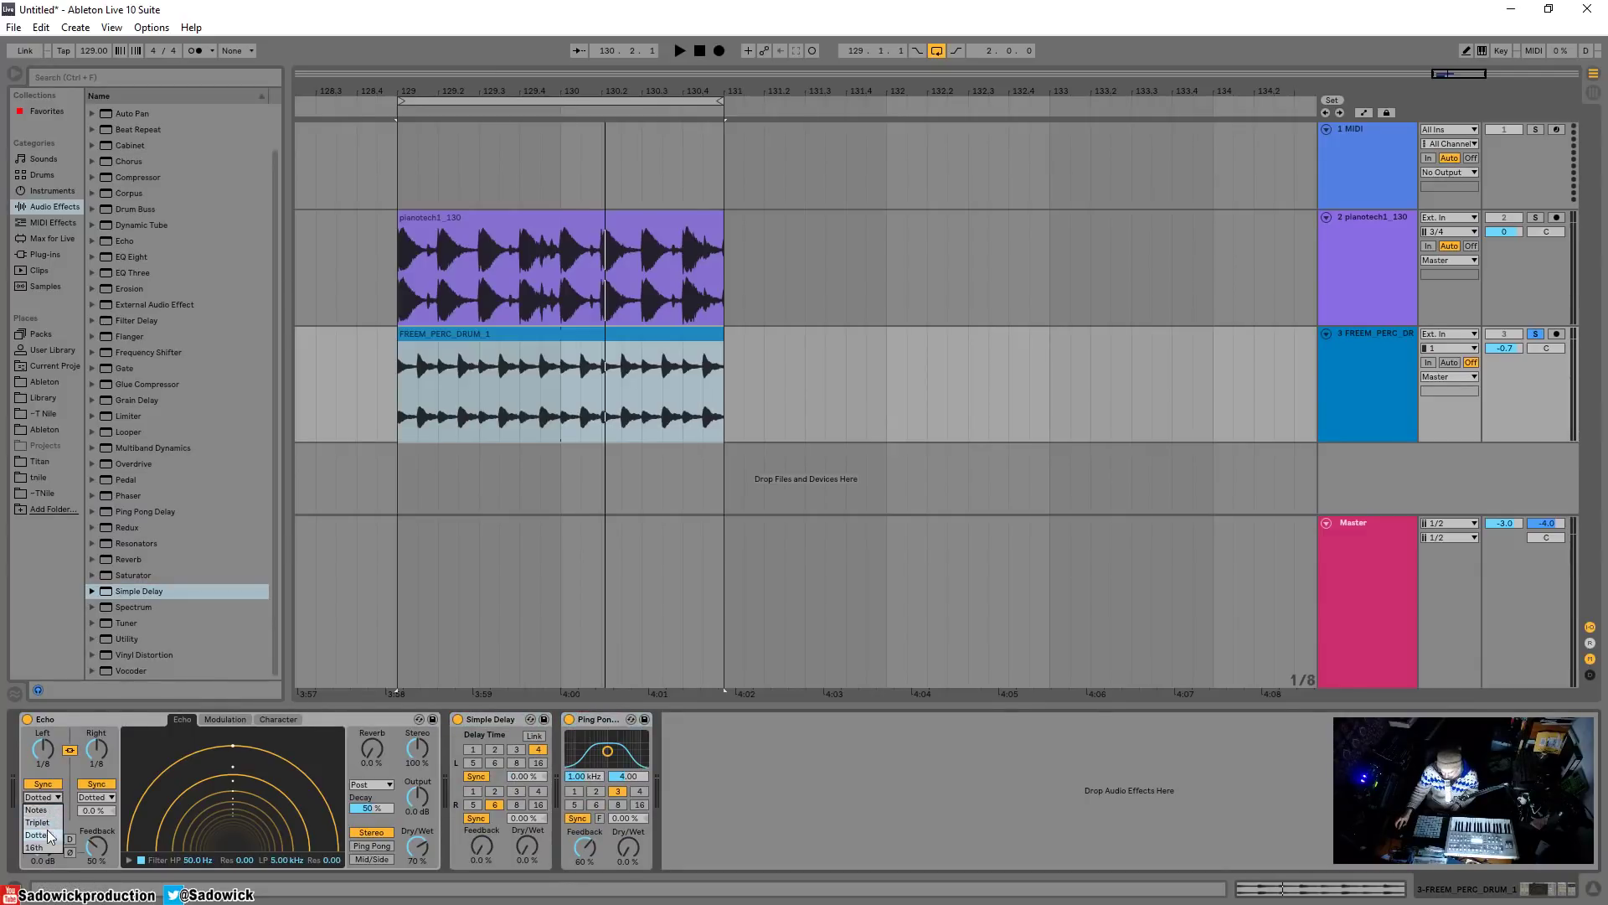
left_click(48, 809)
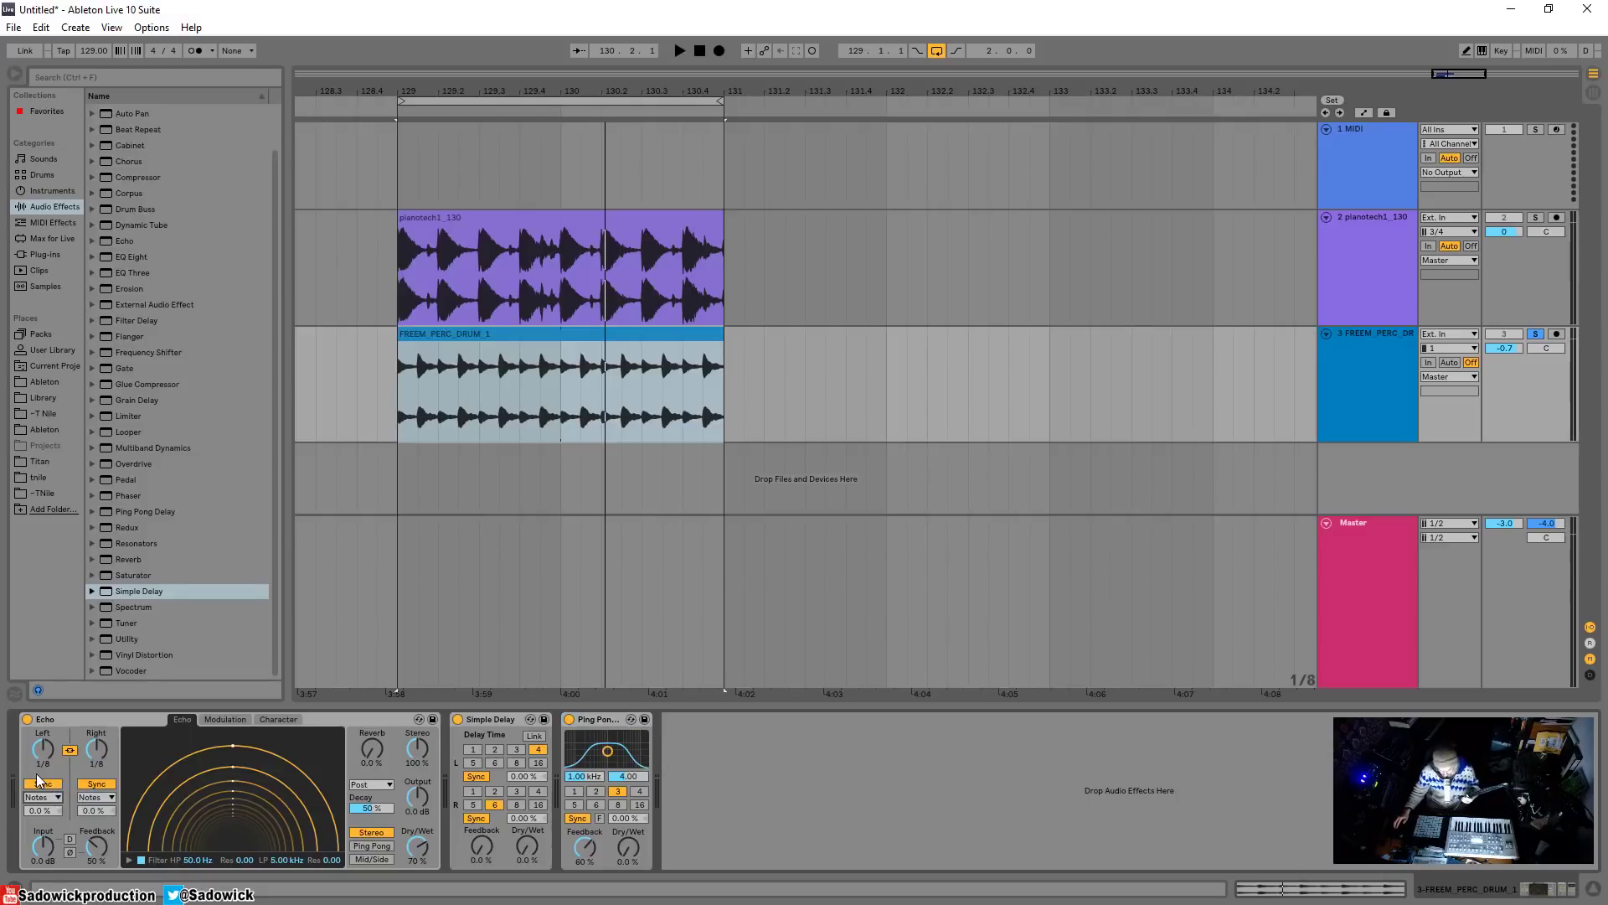
double_click(487, 720)
double_click(511, 717)
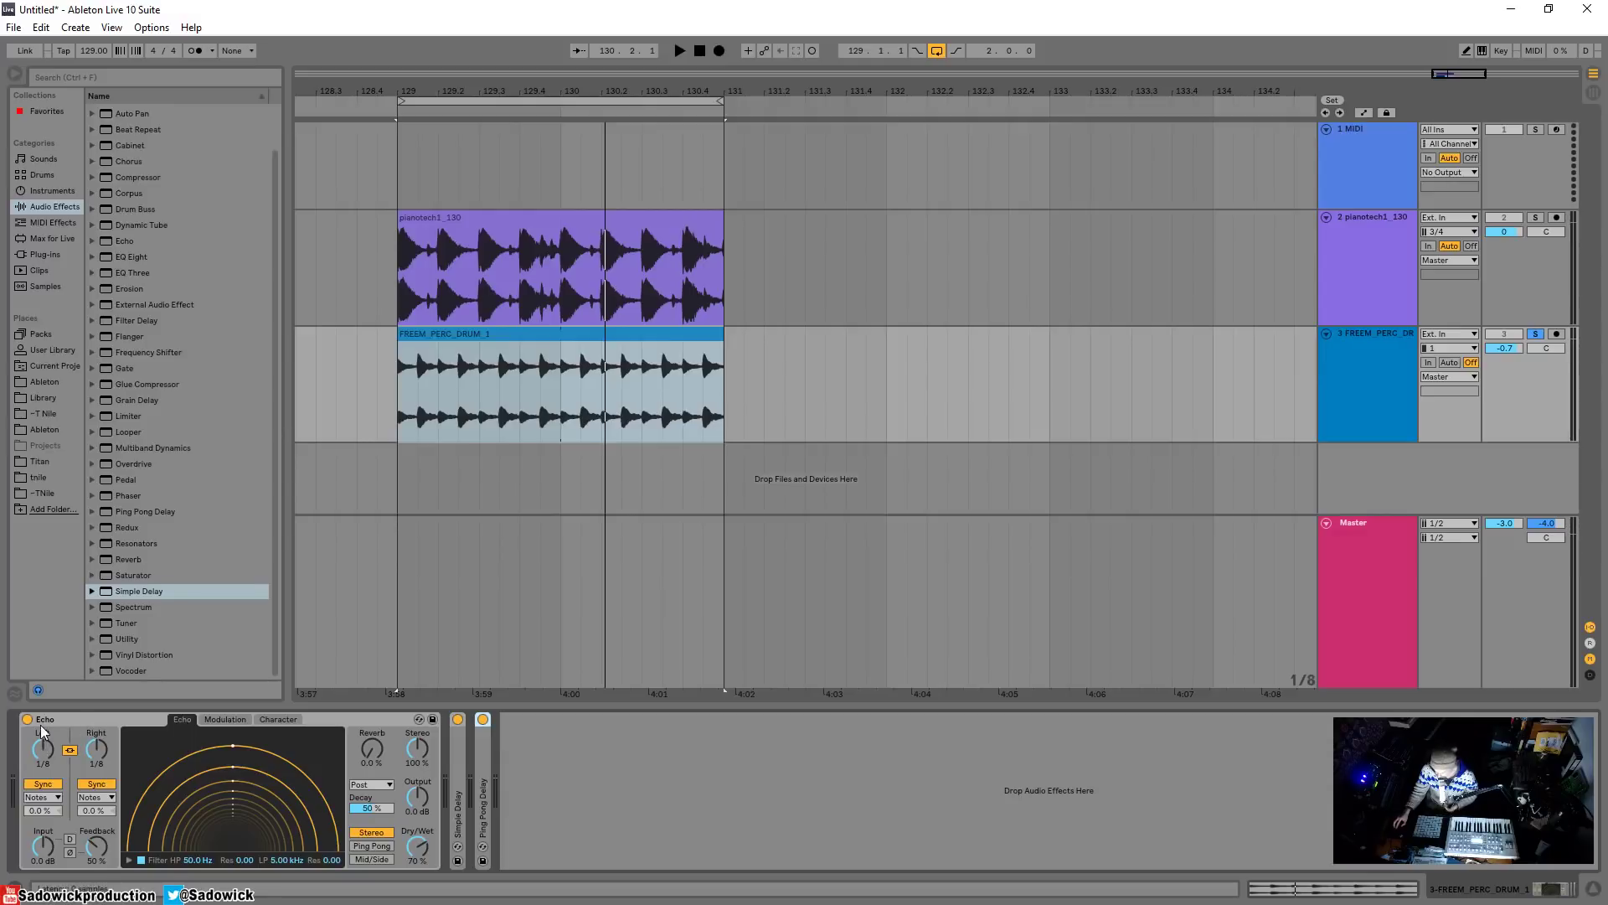
- Set Echo's linked delay time to 1/16, and unlink its left and right channels
left_click_drag(42, 748, 43, 779)
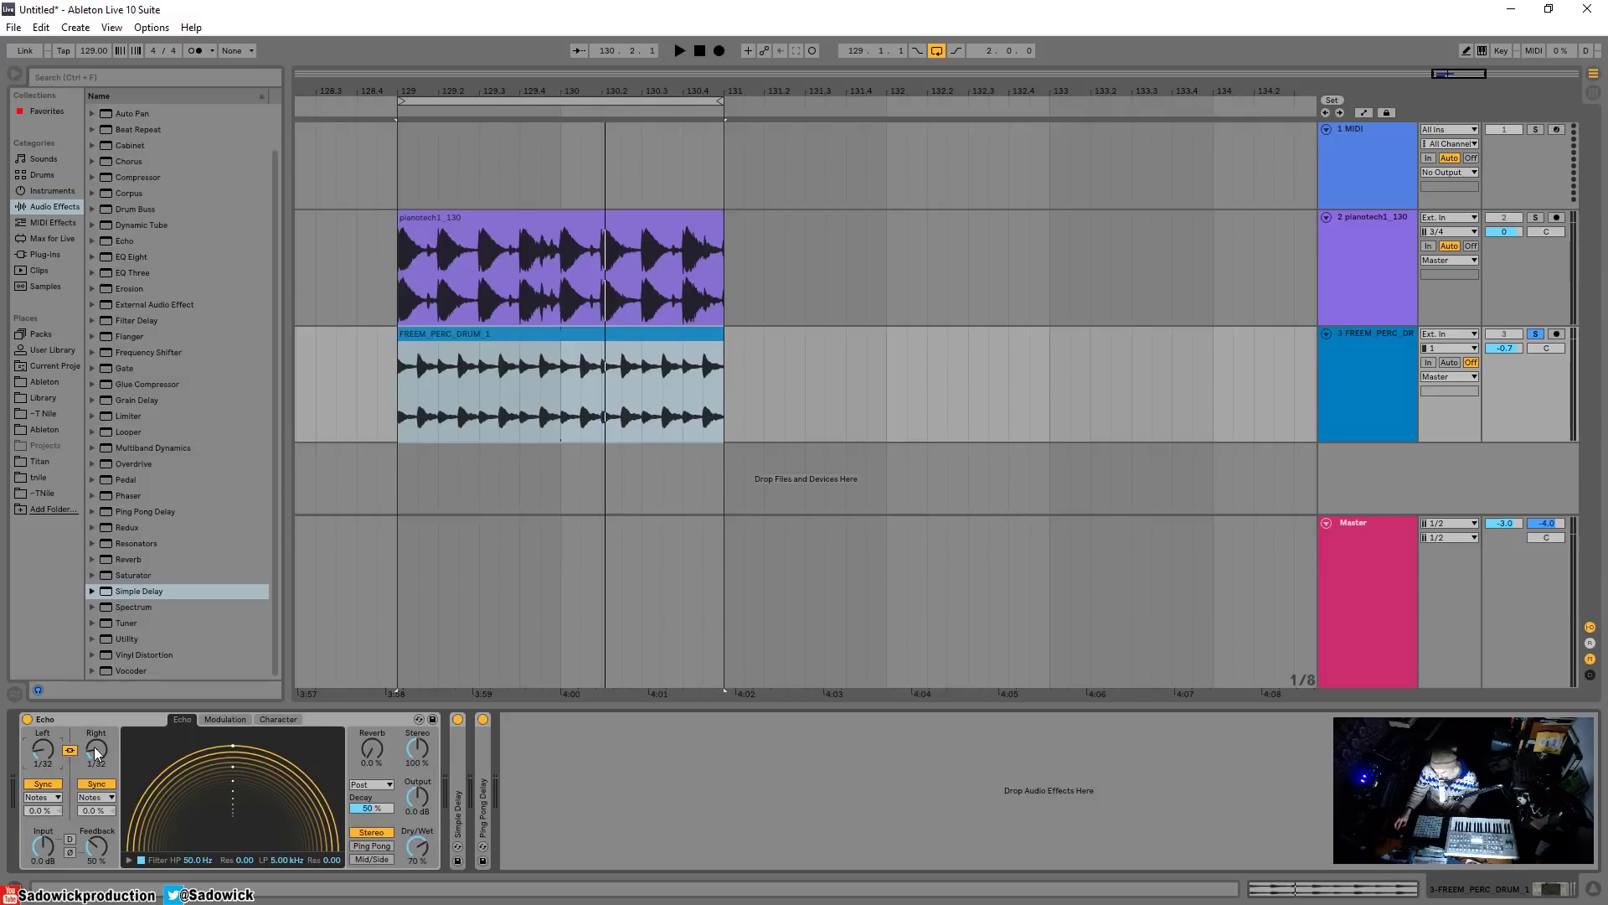
left_click_drag(38, 736, 37, 720)
left_click(70, 750)
- Look through Echo's Modulation and Character pages, and return to its Echo page
left_click(234, 719)
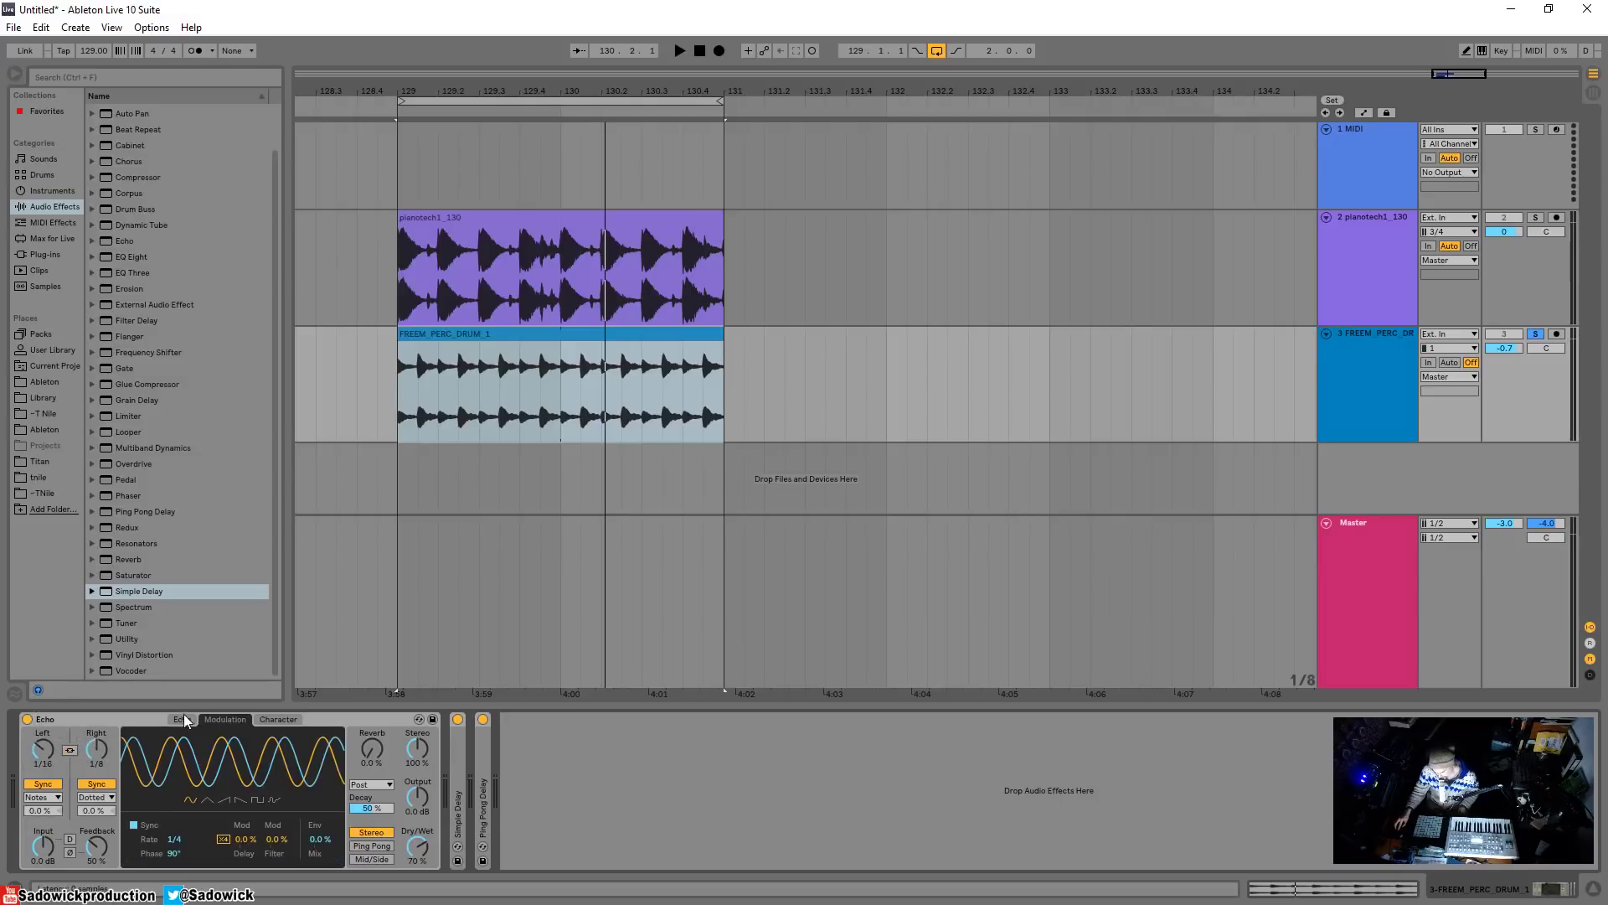
left_click(179, 718)
left_click(228, 719)
left_click(278, 718)
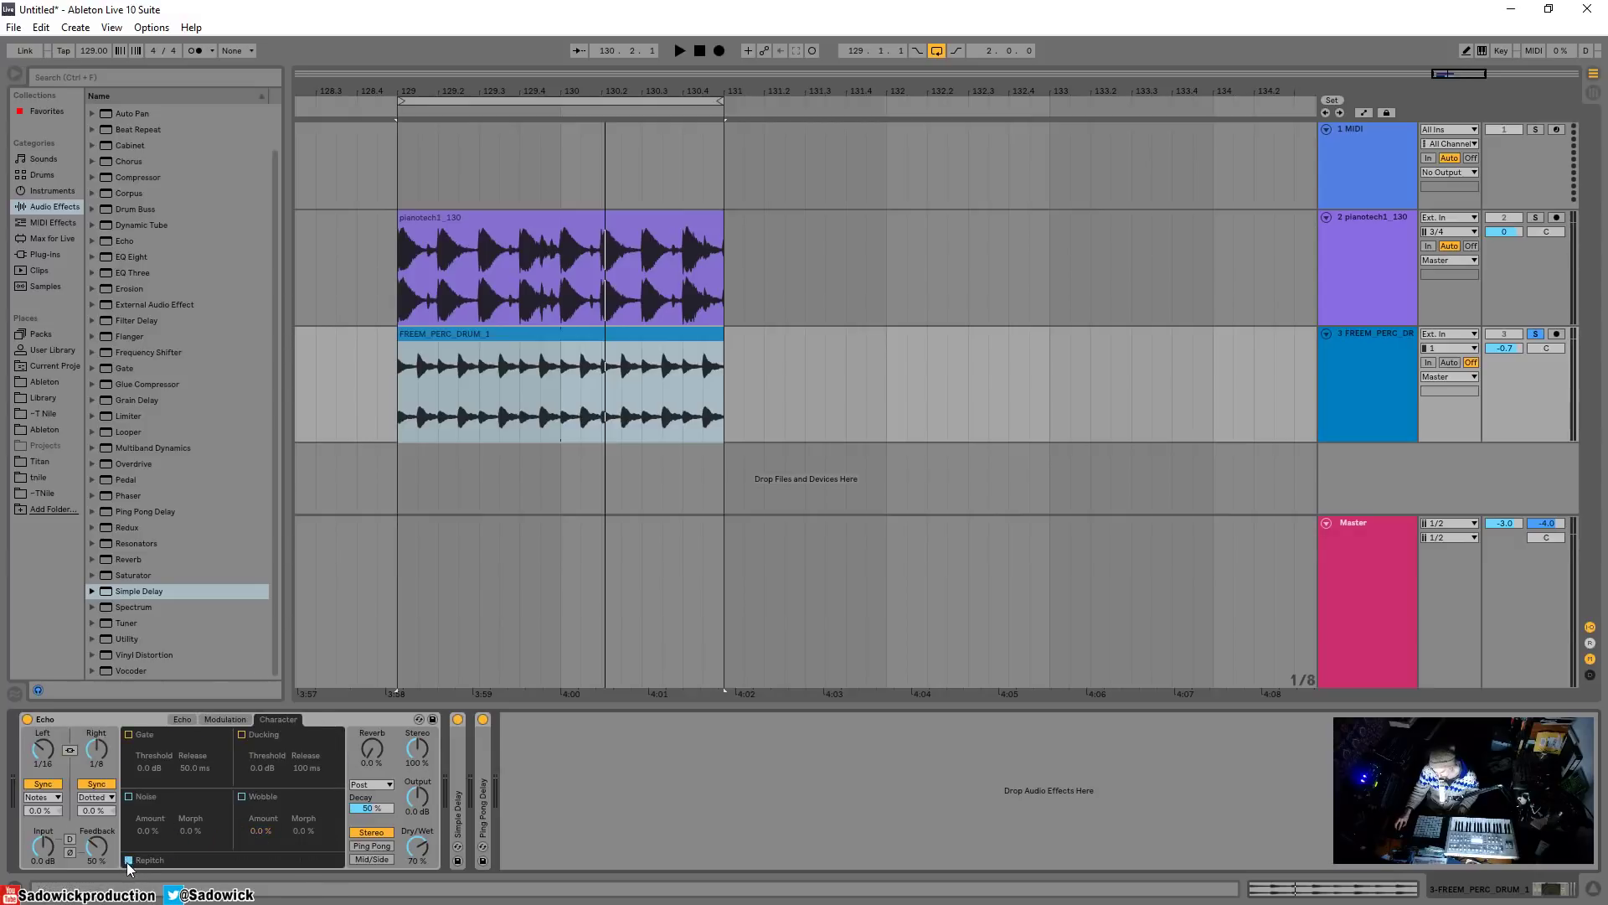
left_click(181, 718)
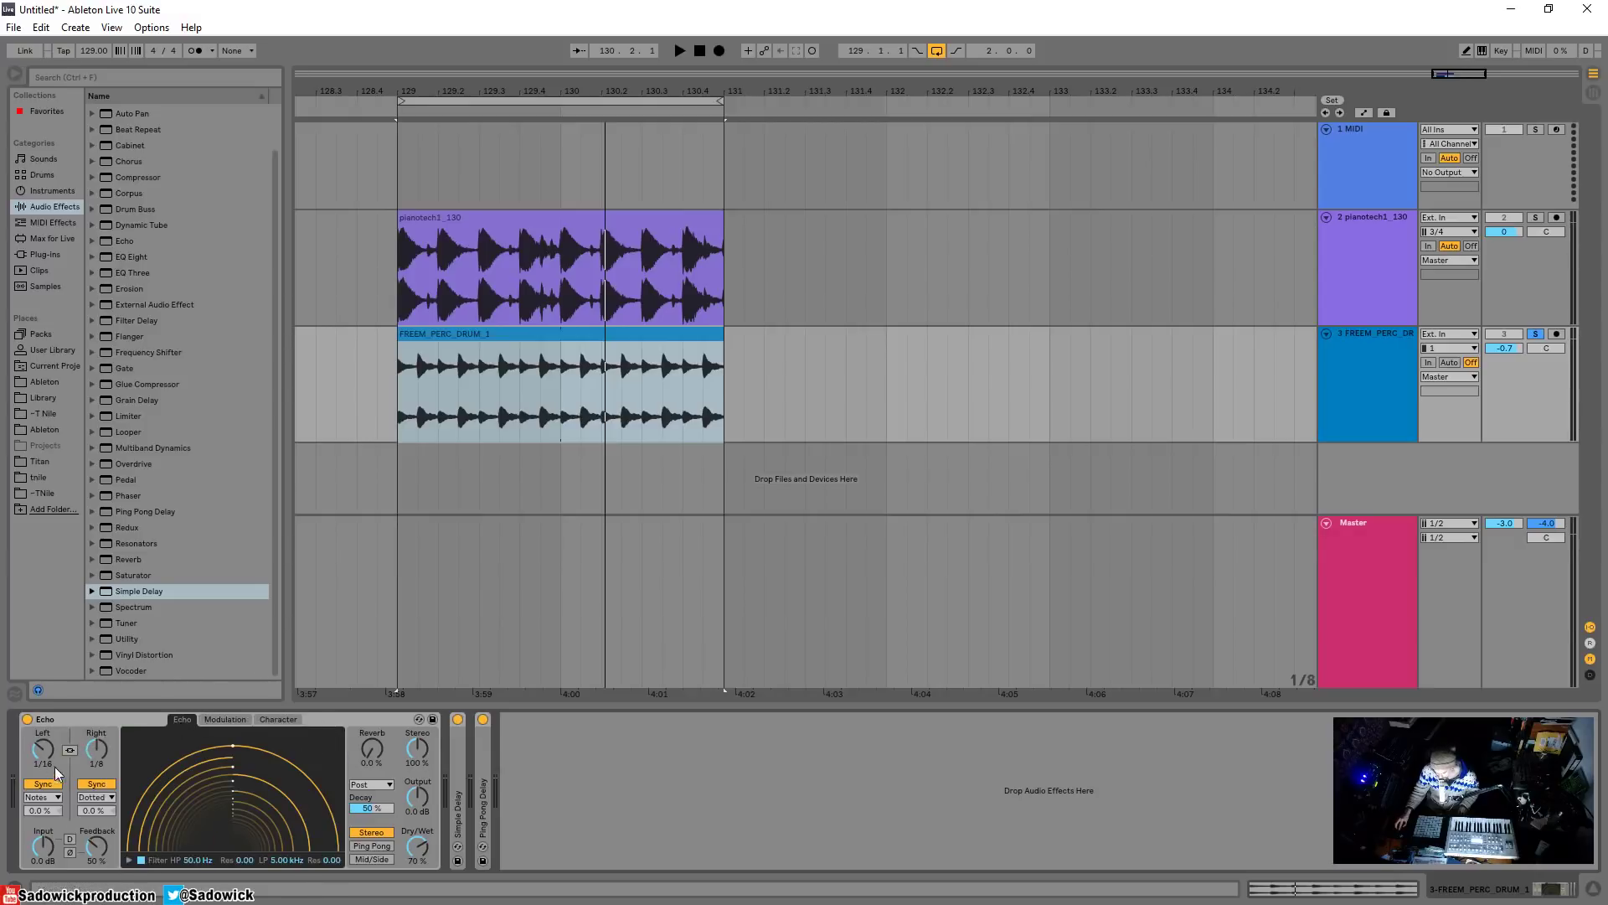
- Link Echo's channels, switch them to unsynced Time mode, and sweep the delay time to 816 ms while the loop plays
left_click(69, 751)
left_click(43, 784)
left_click_drag(42, 750, 42, 845)
left_click_drag(38, 751, 39, 682)
key("space")
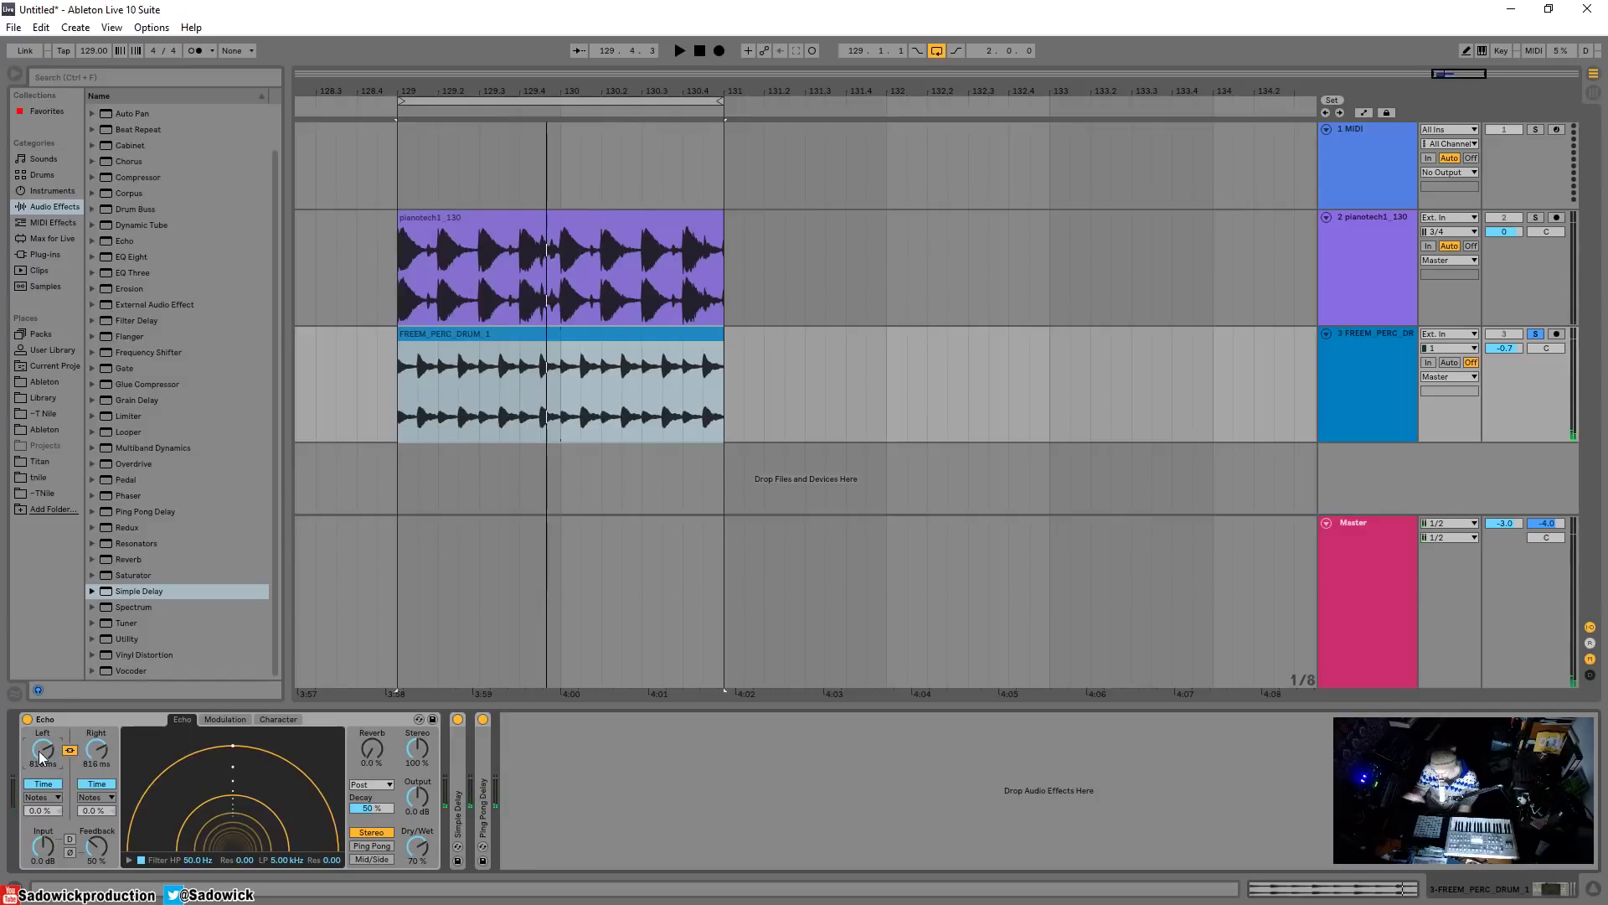
- Shorten Echo's delay time to 17.7 ms, show its Character page, and audition the loop
left_click_drag(50, 756, 43, 838)
left_click(288, 722)
key("space")
key("space")
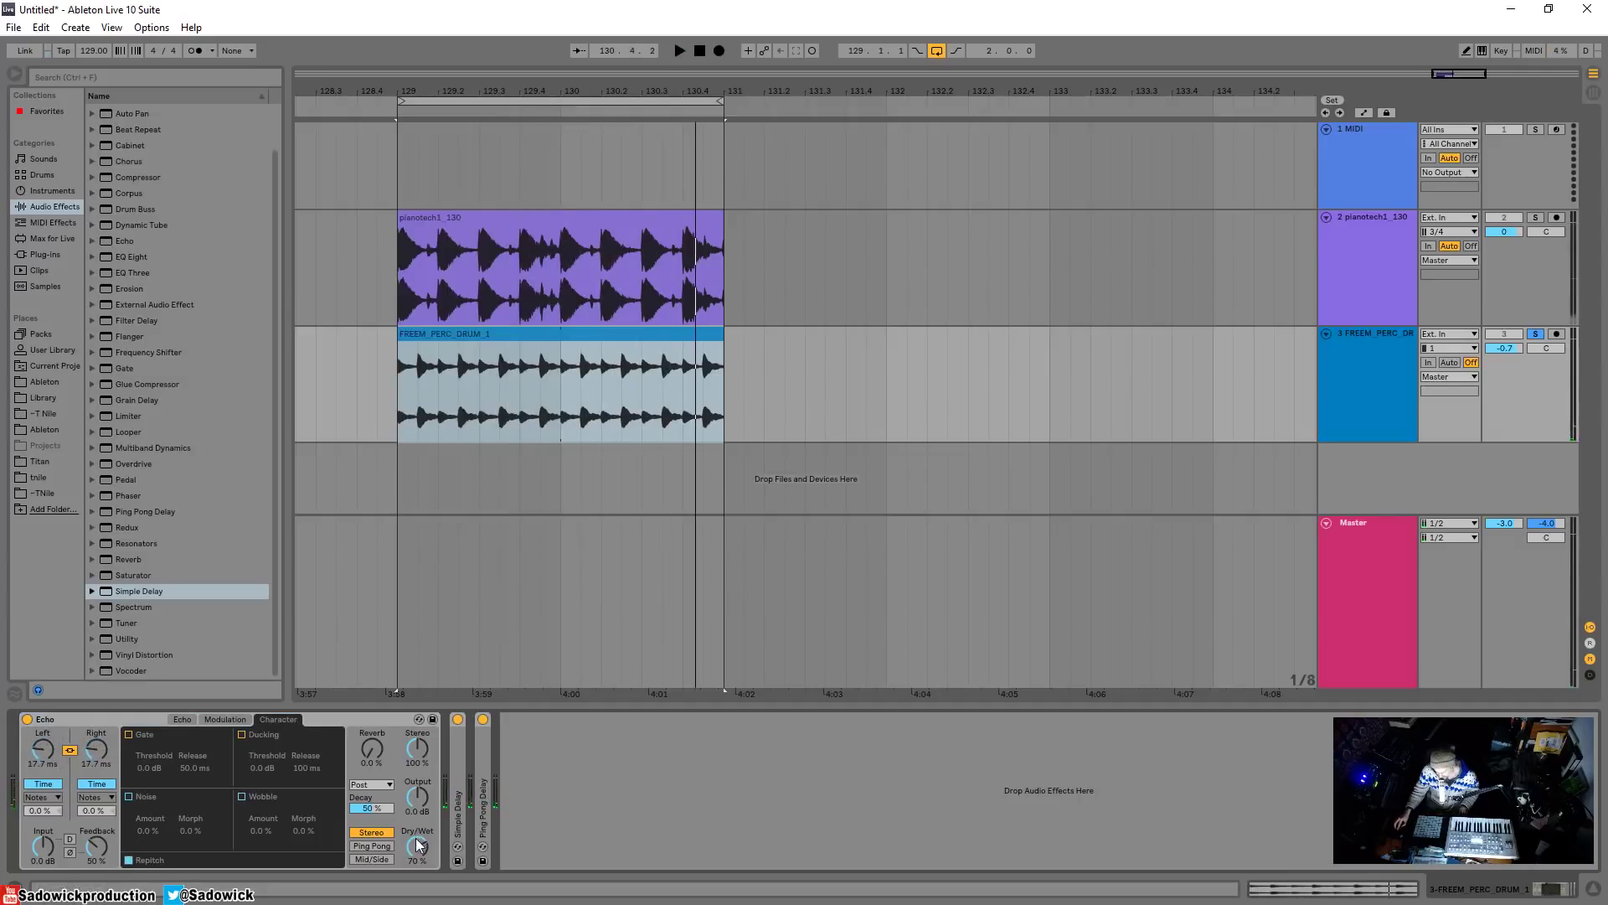
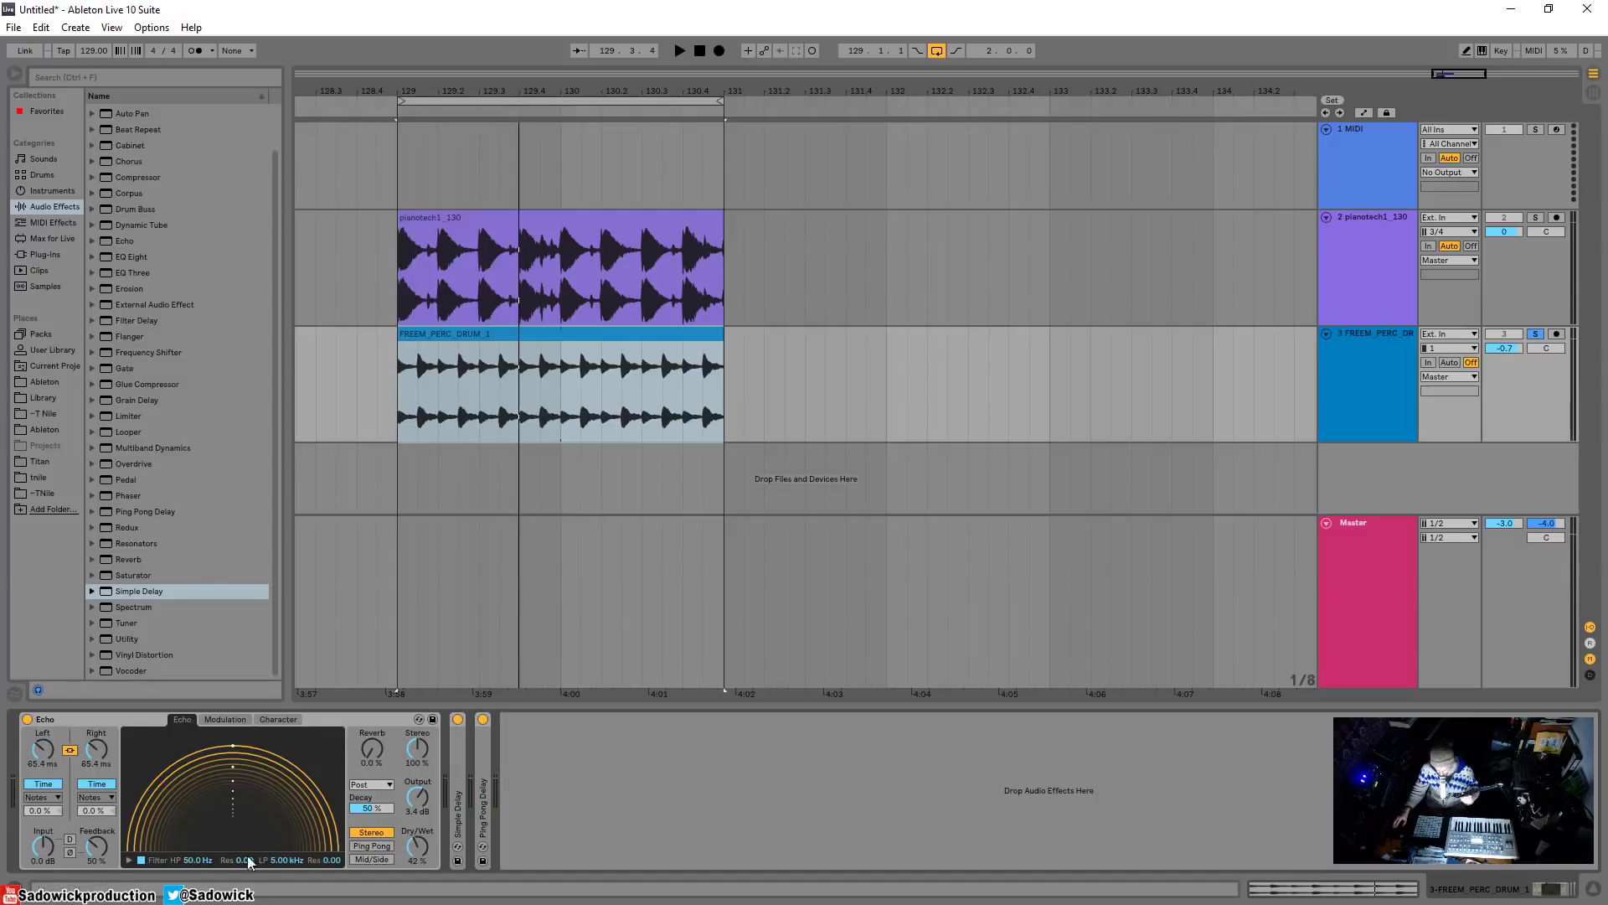
- Show Echo's filter curve and set the high-pass to 56.0 Hz with resonance 0.27 and the low-pass to 5.02 kHz with resonance 0.08
left_click(128, 859)
left_click_drag(152, 843, 149, 839)
left_click(128, 859)
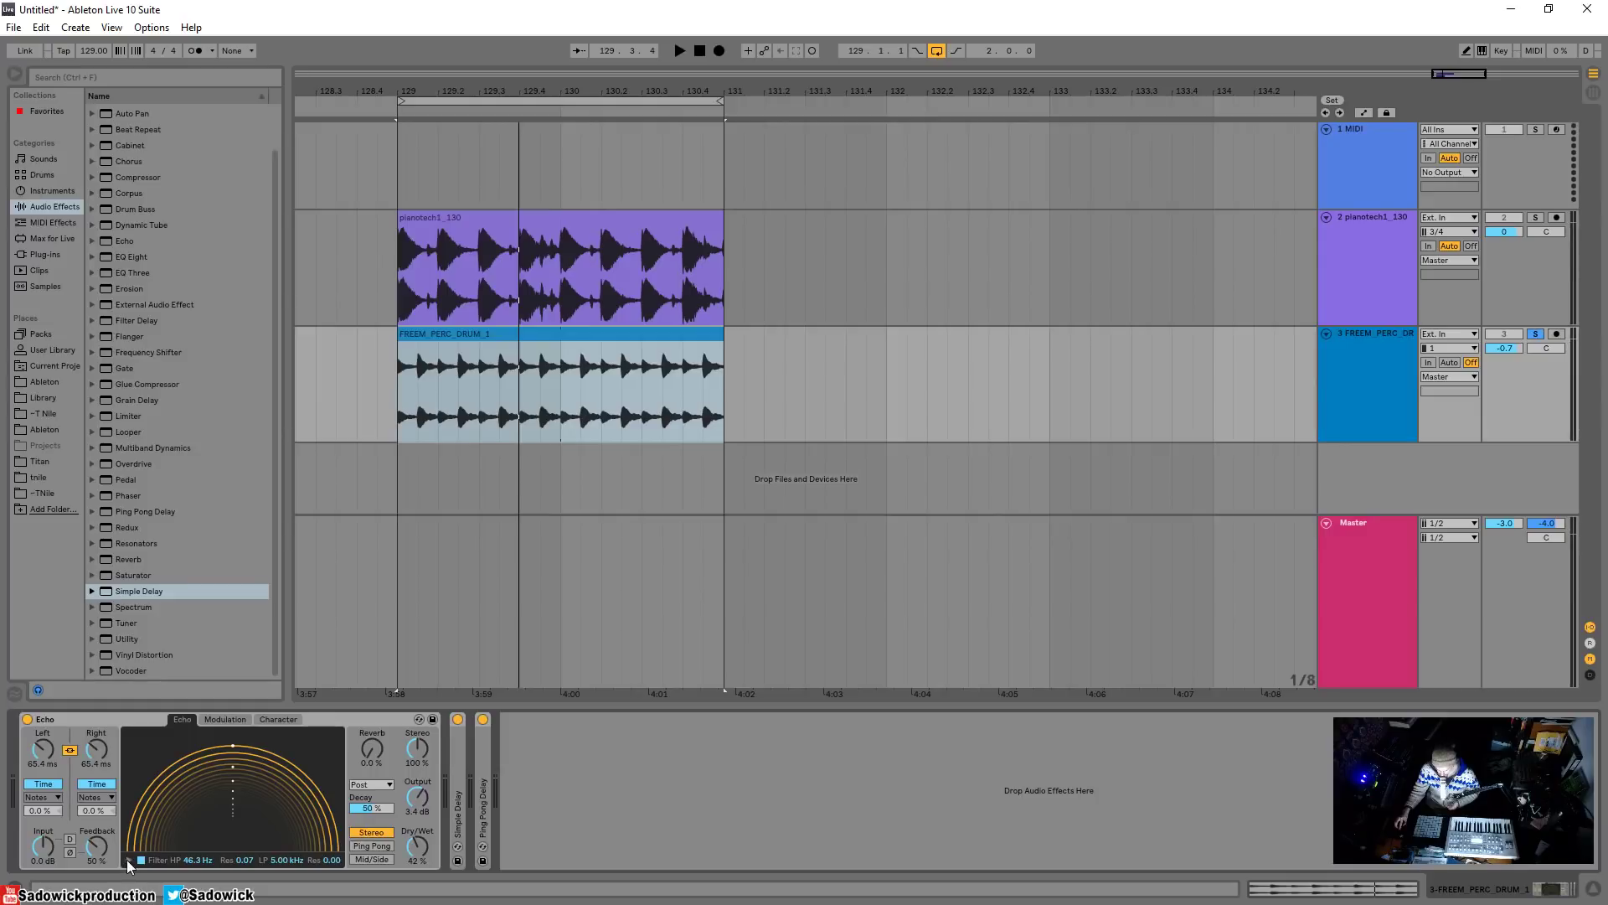
left_click(128, 860)
left_click_drag(151, 840, 168, 828)
mouse_move(297, 845)
left_mouse_down()
mouse_move(281, 835)
mouse_move(297, 835)
left_mouse_up()
left_click_drag(167, 828, 158, 810)
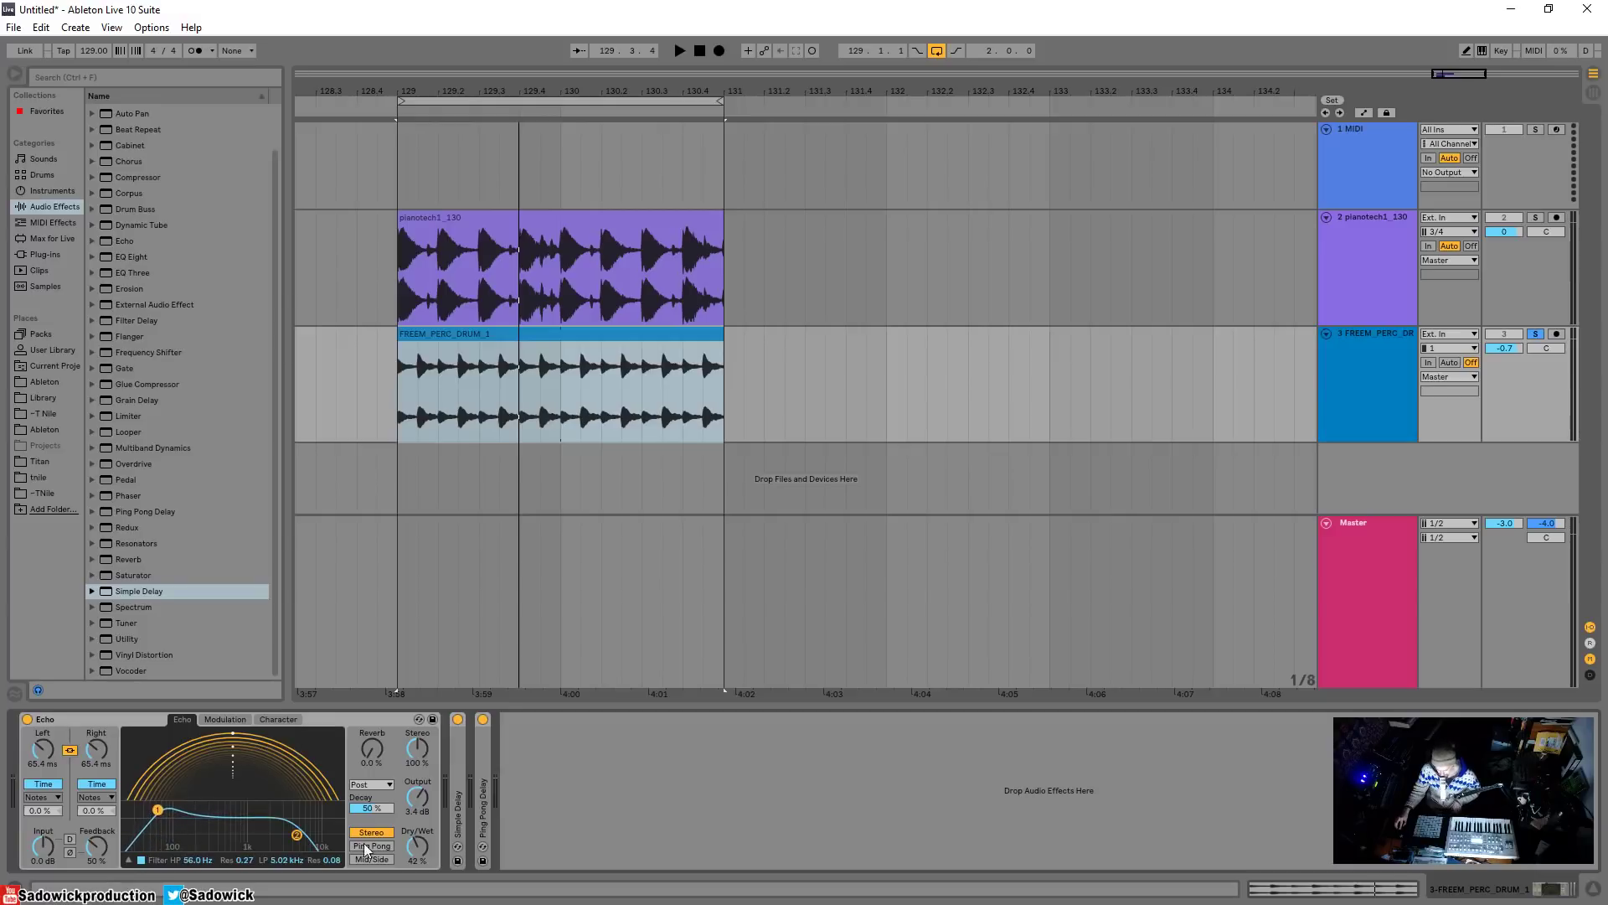
- Audition the percussion loop through Echo, setting its dry/wet to 33% and leaving the Reverb amount at 0%
key("space")
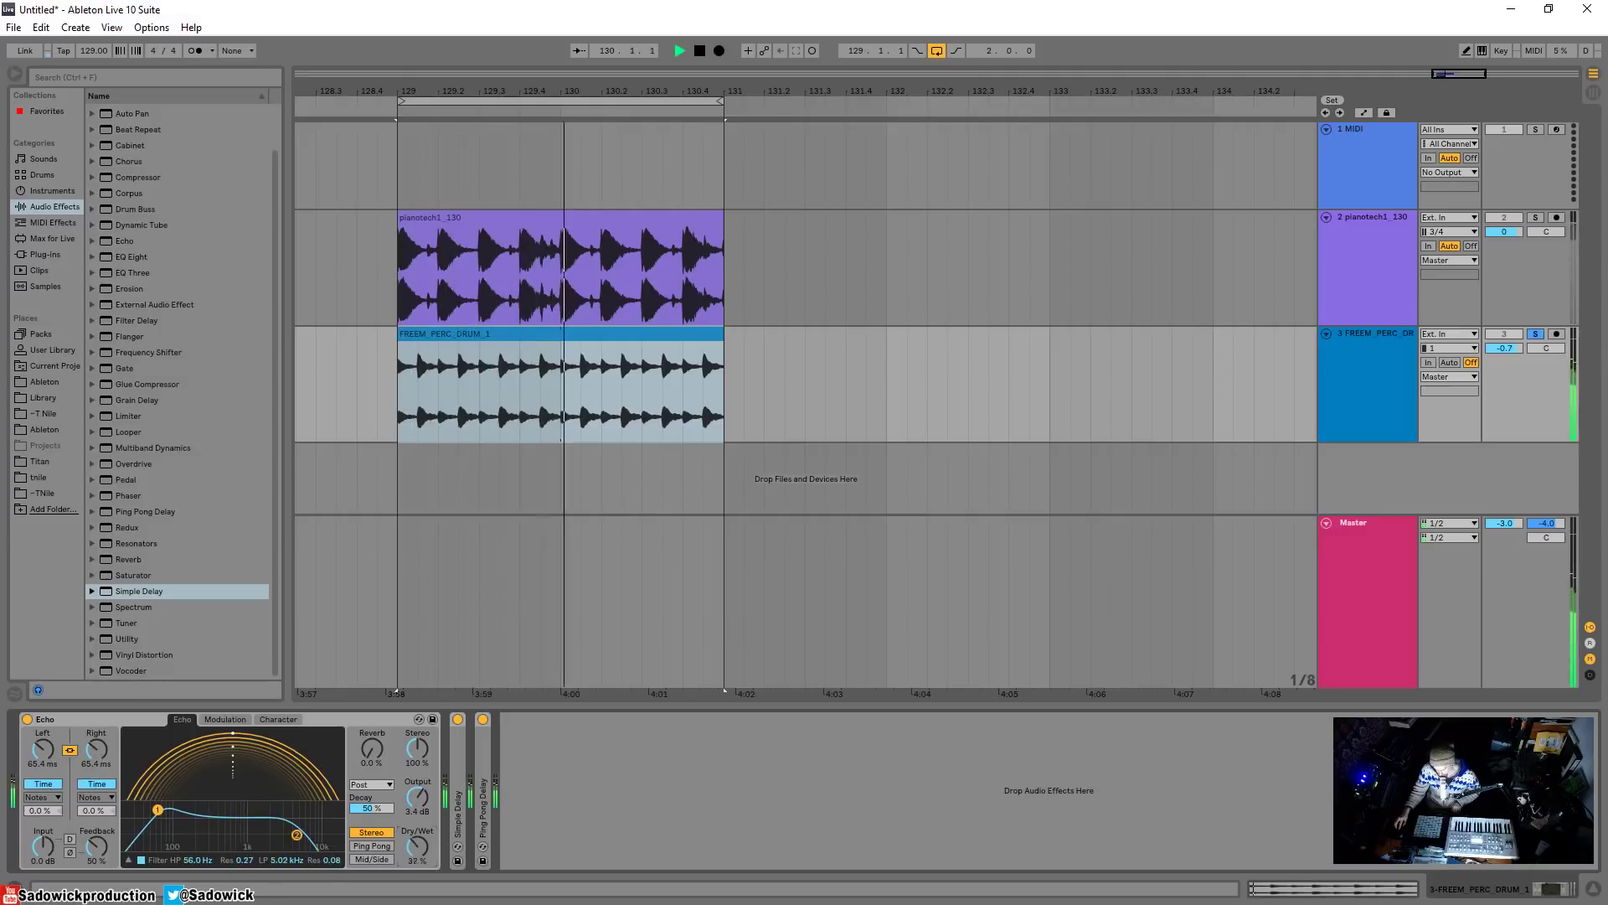
key("space")
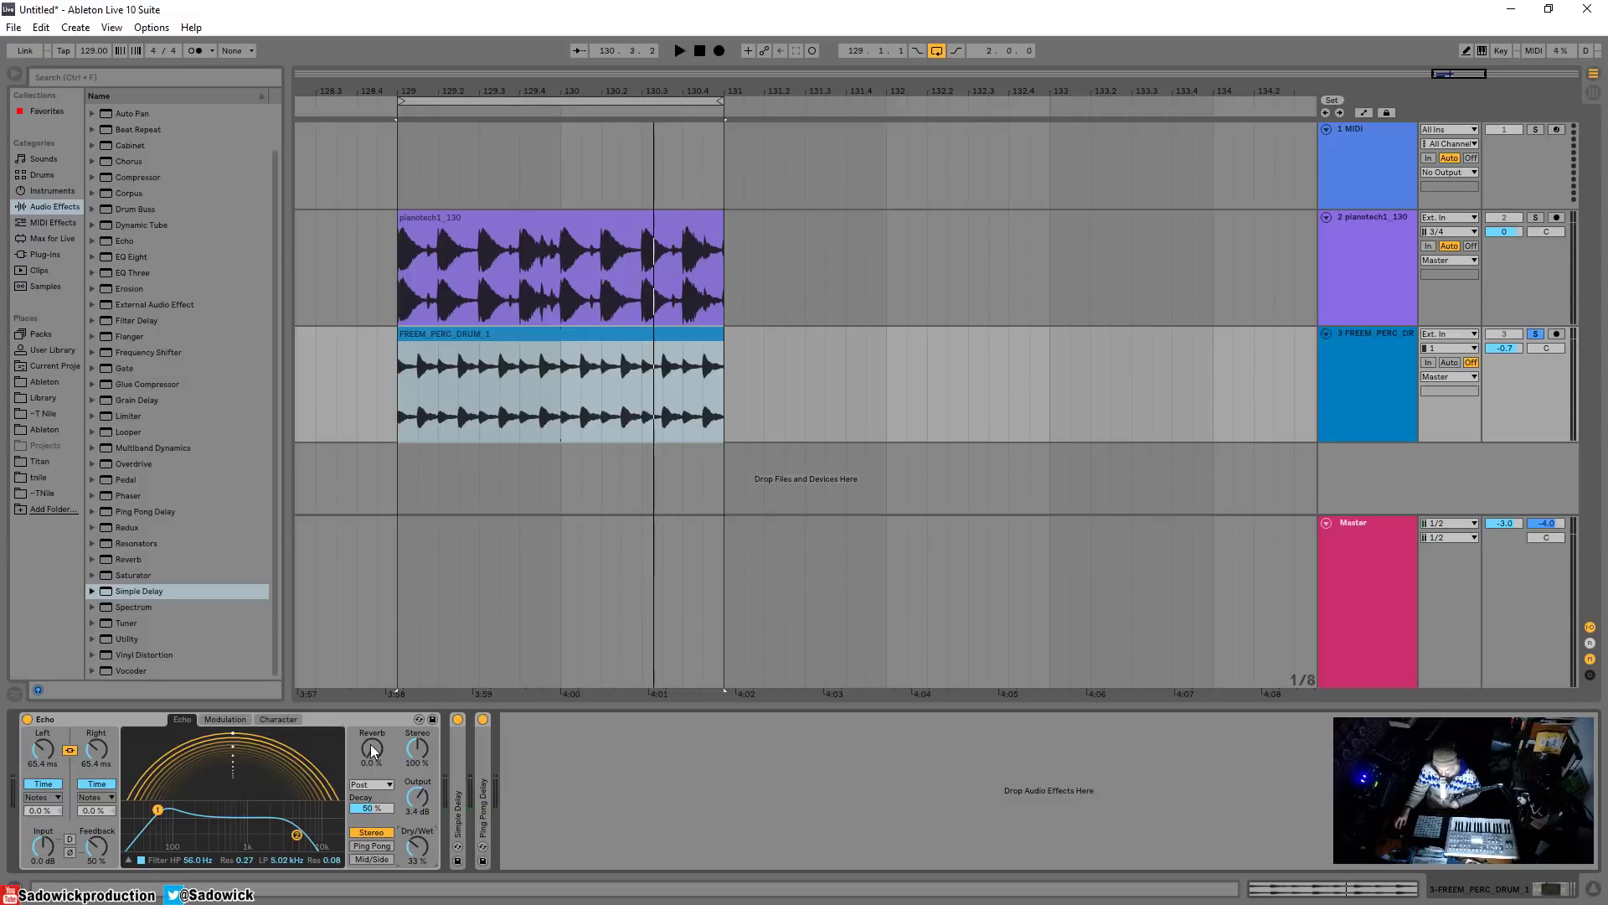
mouse_move(372, 745)
left_mouse_down()
mouse_move(372, 696)
mouse_move(372, 754)
left_mouse_up()
key("space")
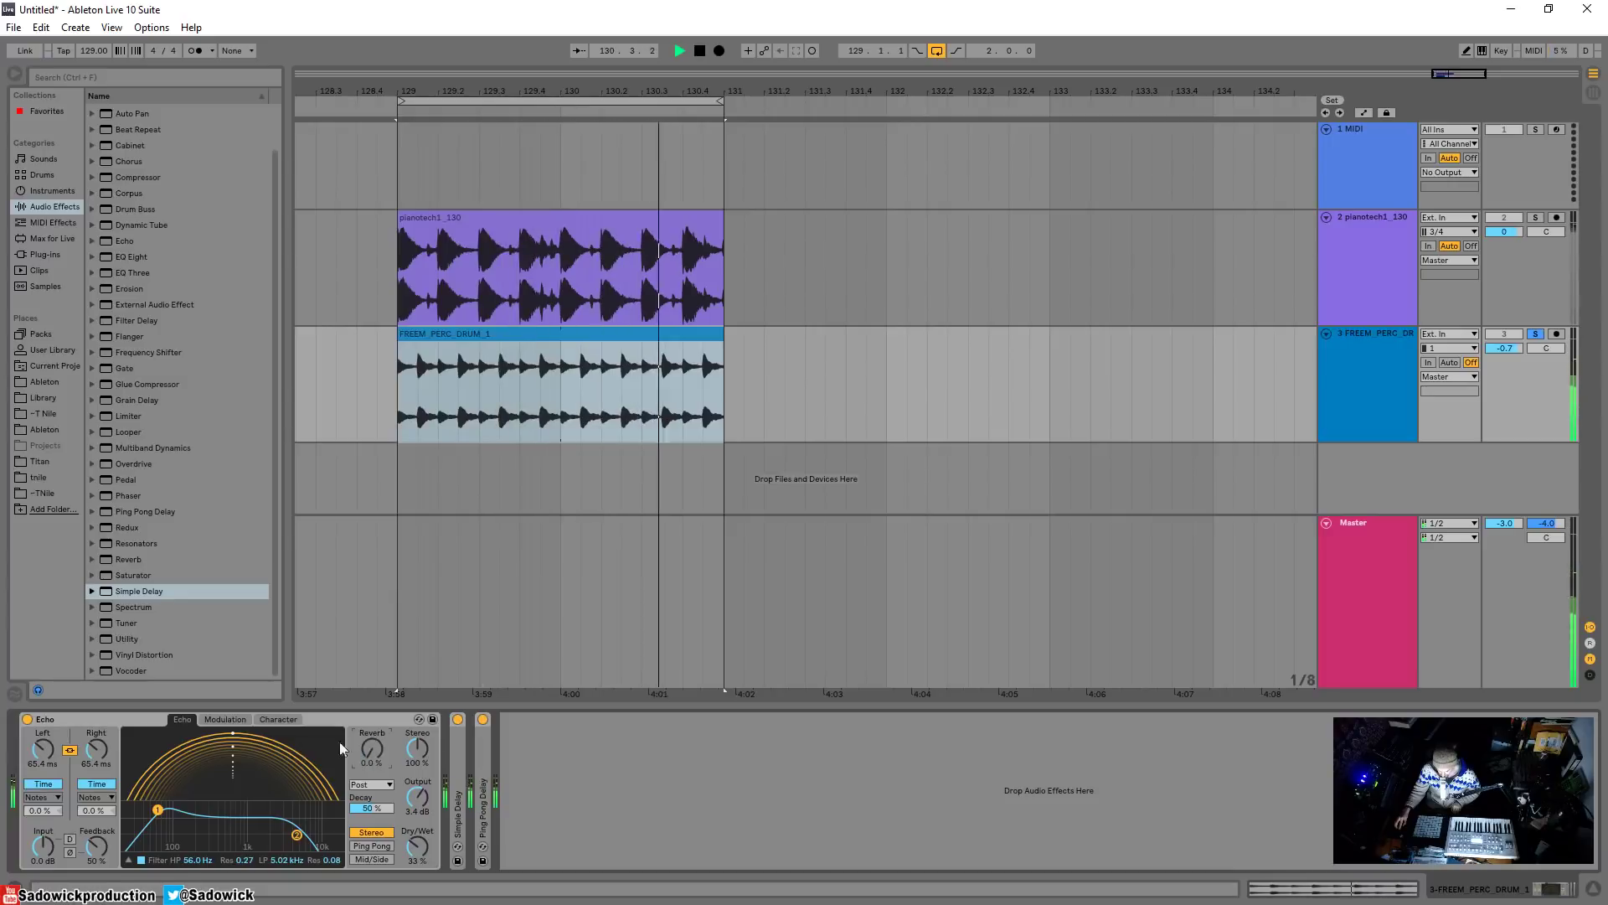
key("space")
- Return Echo to synced, unlinked delay times, and set its low-pass filter to 2.69 kHz with resonance 0.15 while auditioning the loop
left_click(42, 784)
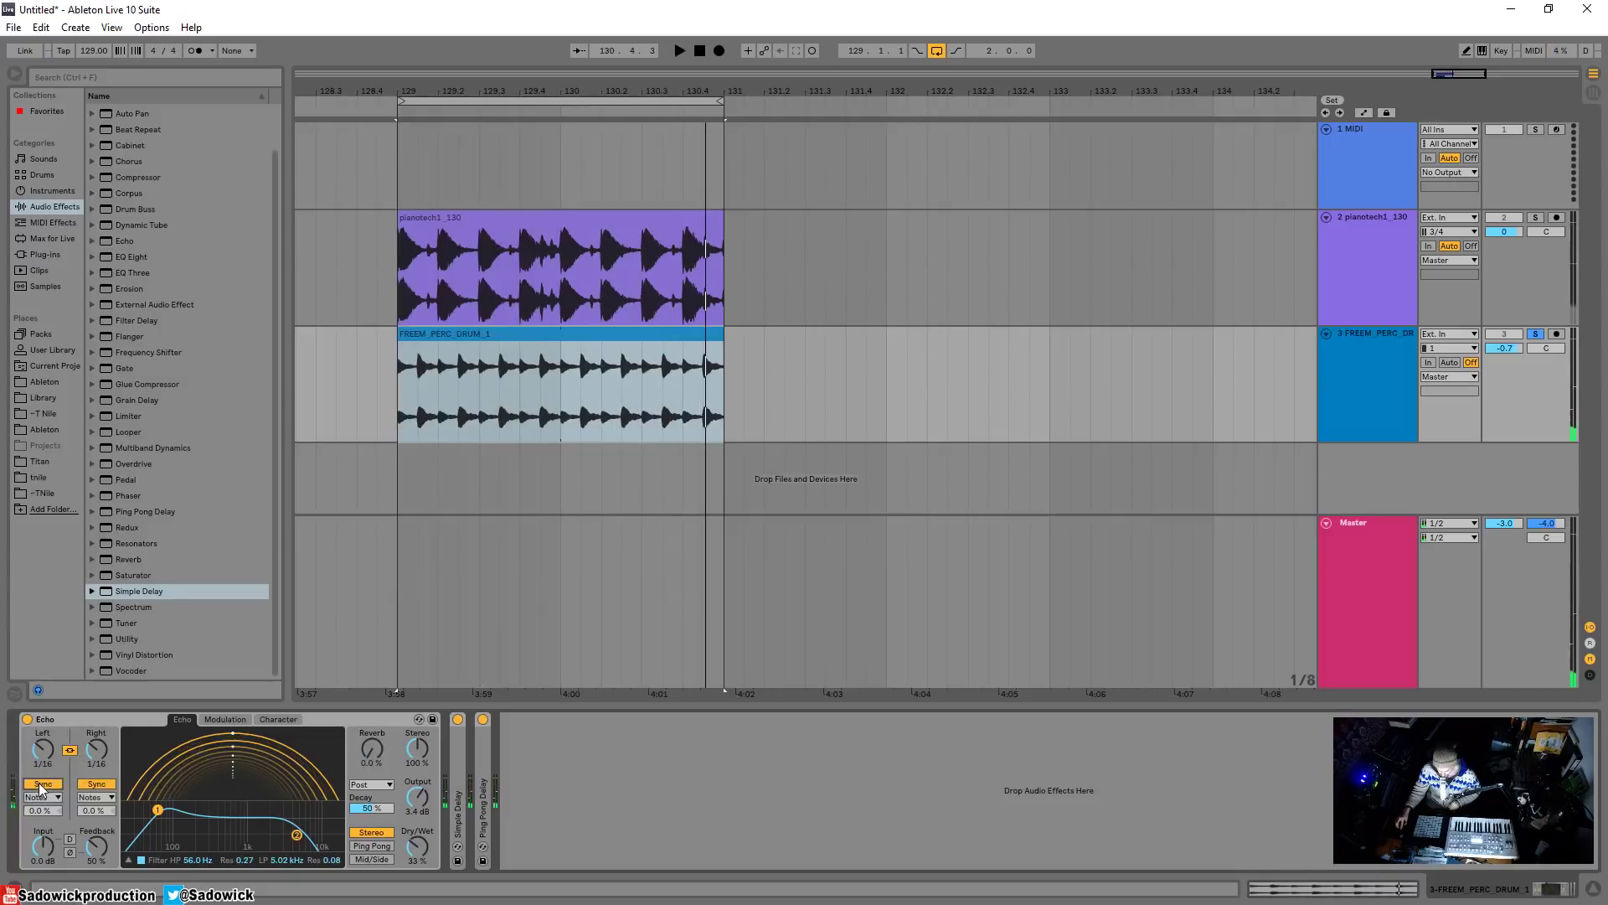
left_click(68, 750)
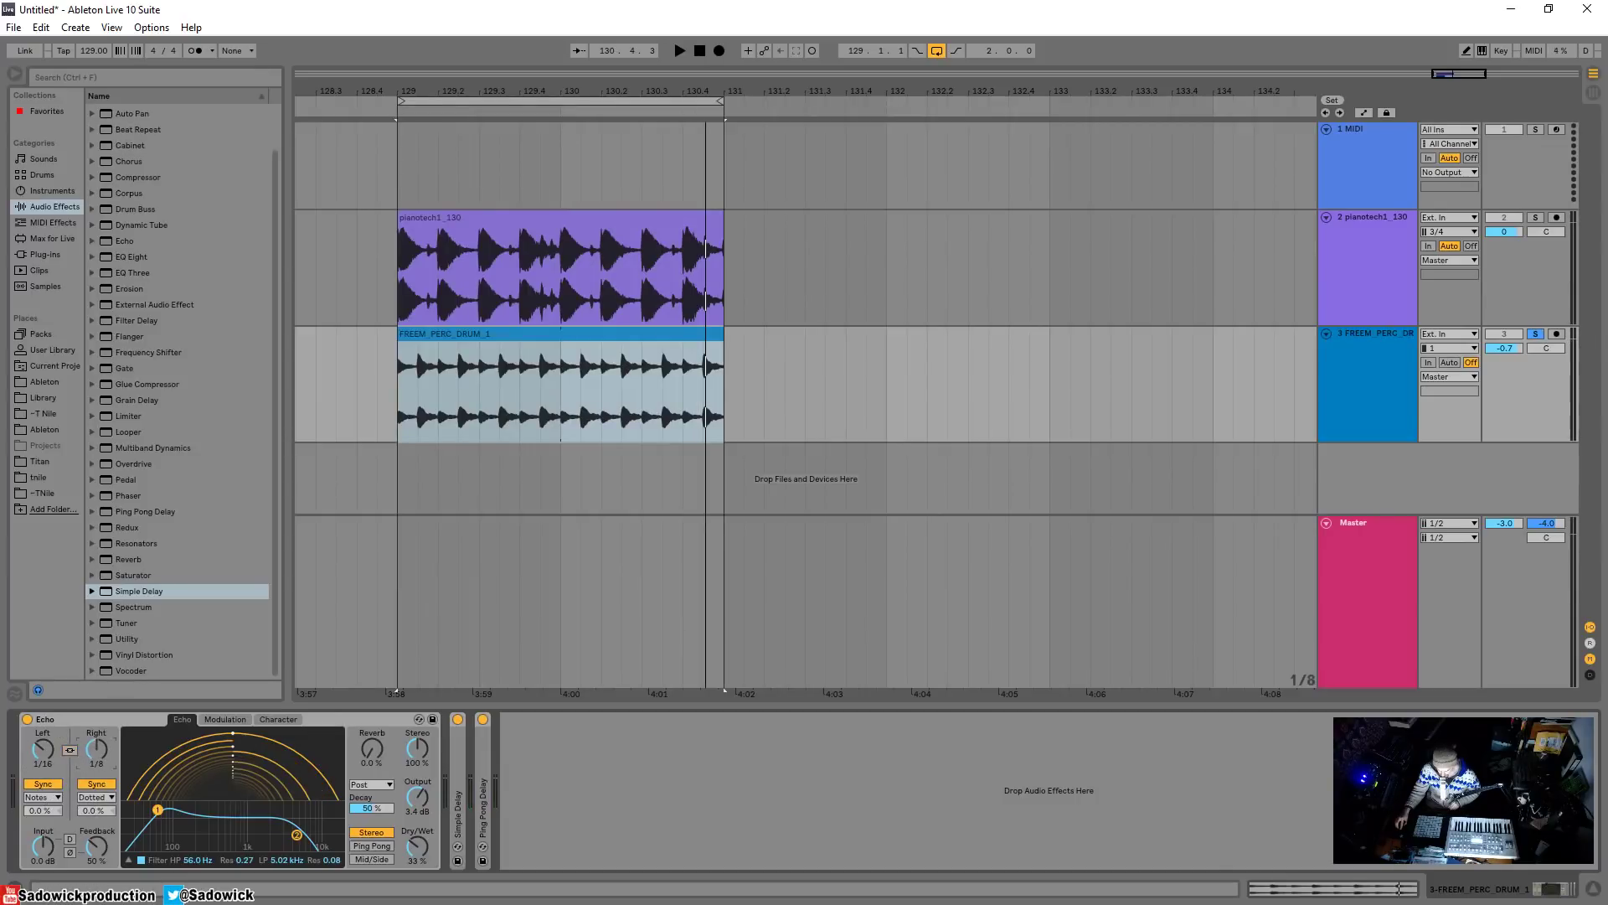
key("space")
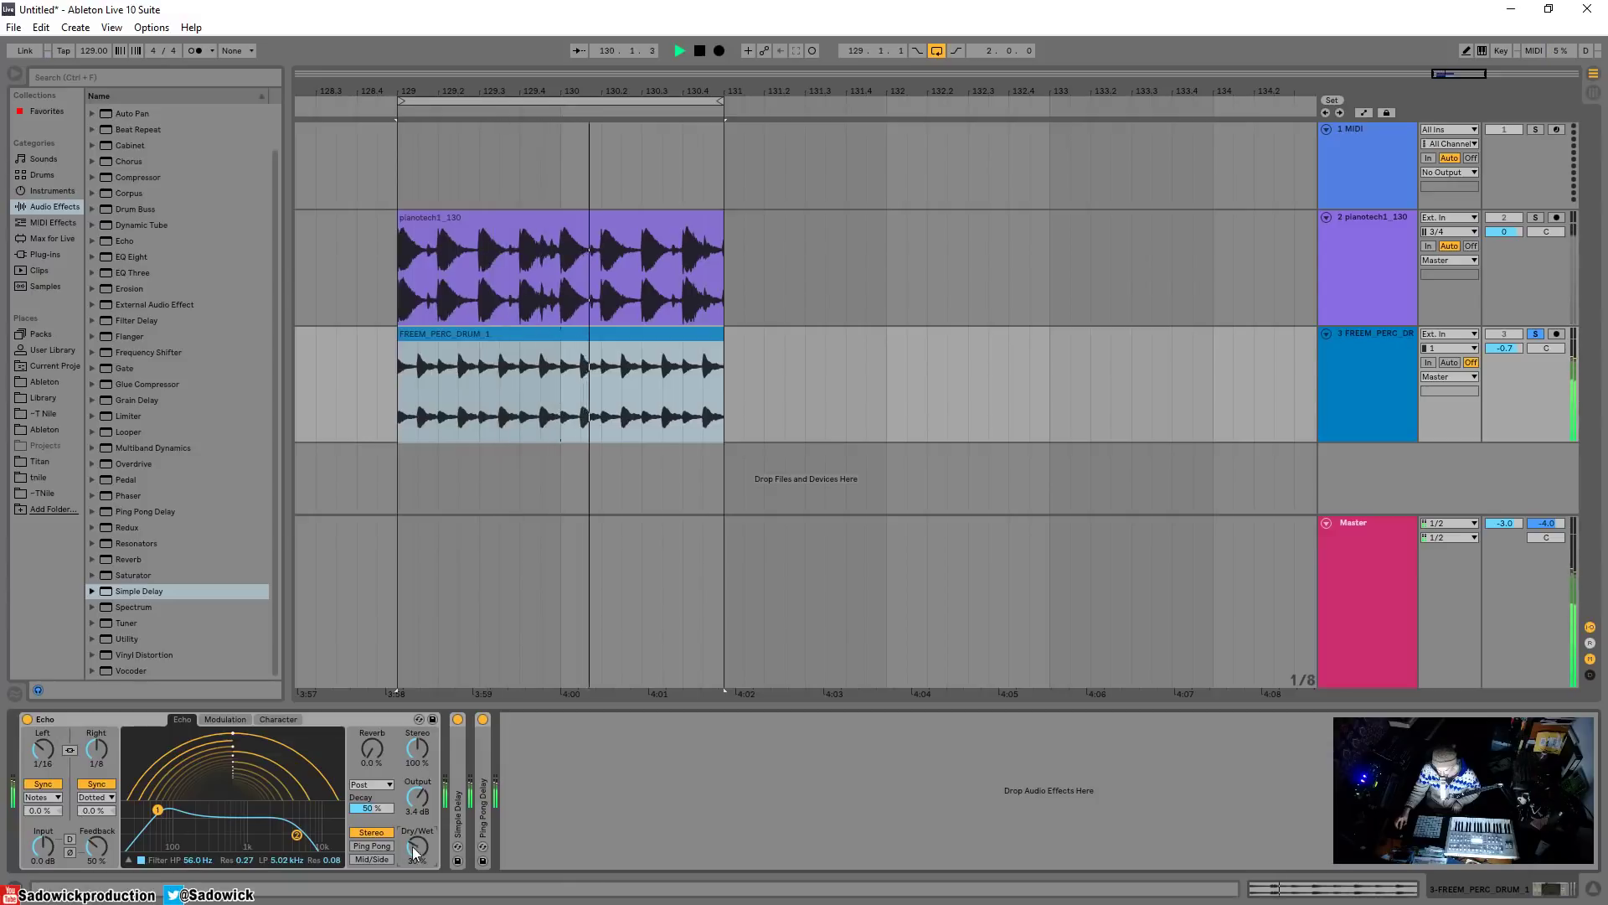
left_click_drag(298, 835, 278, 826)
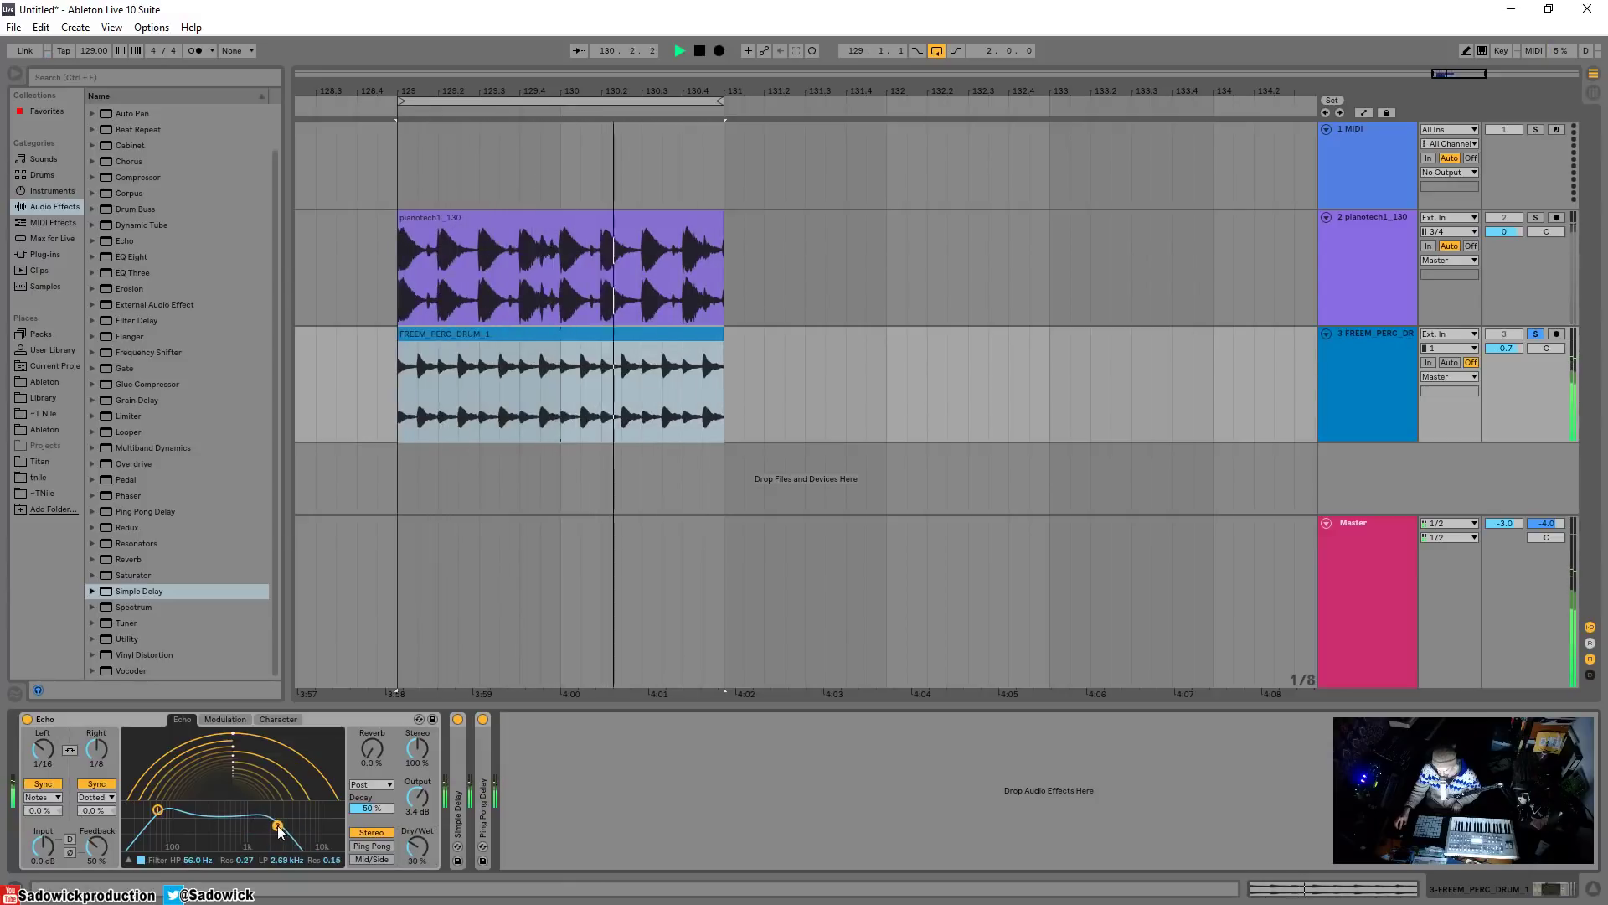
key("space")
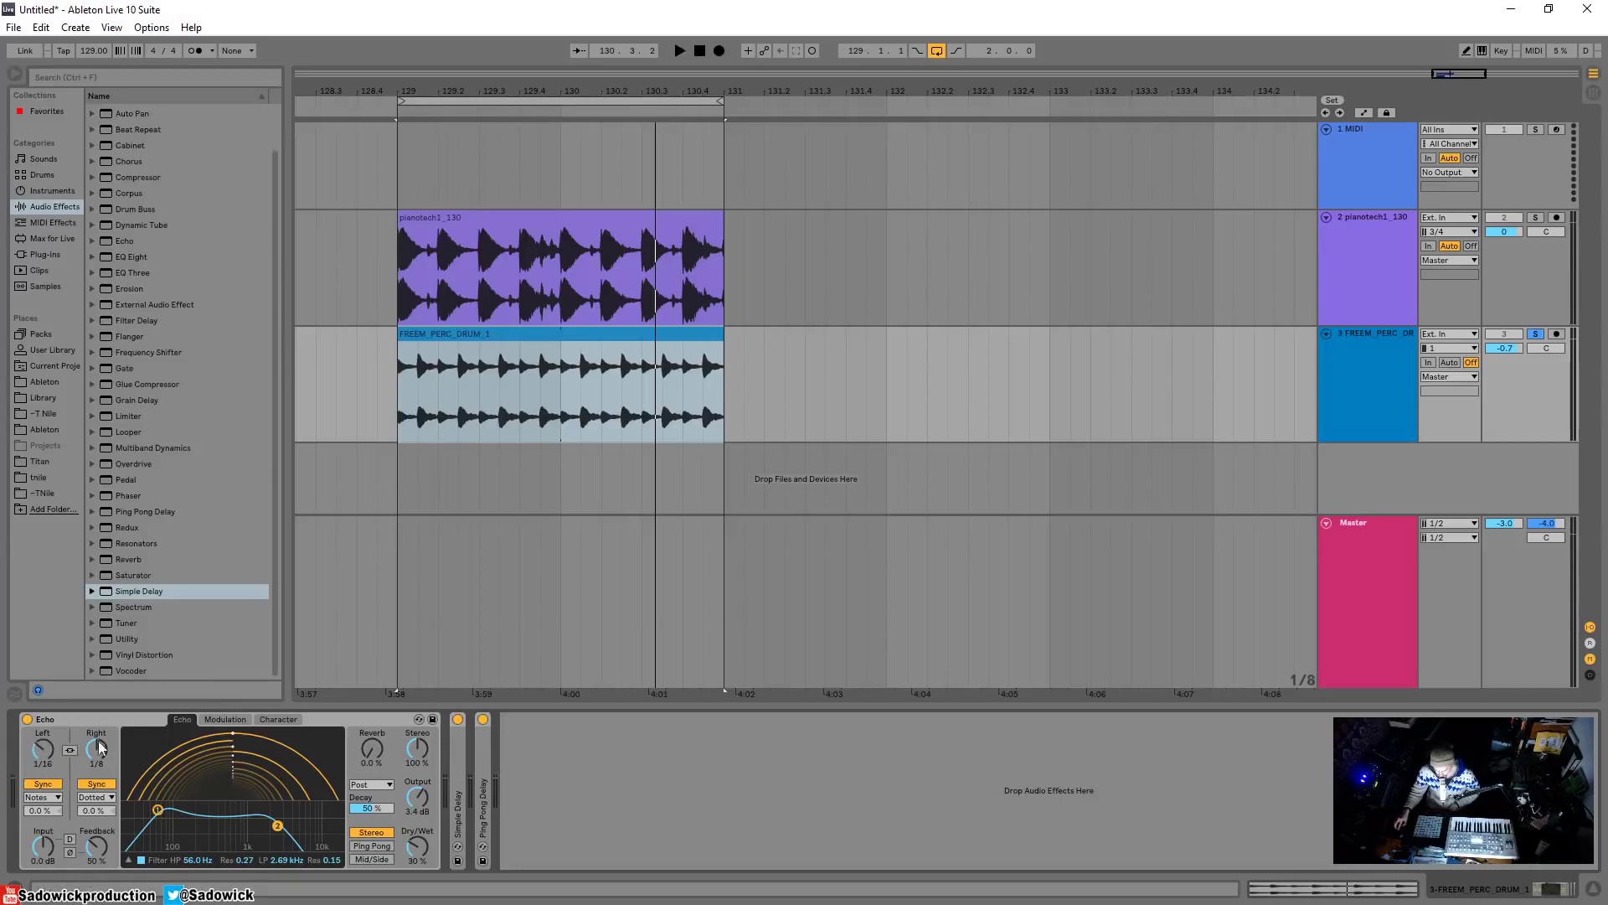
- Set Echo's delay modulation amount to 49% and its modulation phase to 107° while auditioning the loop
left_click(226, 718)
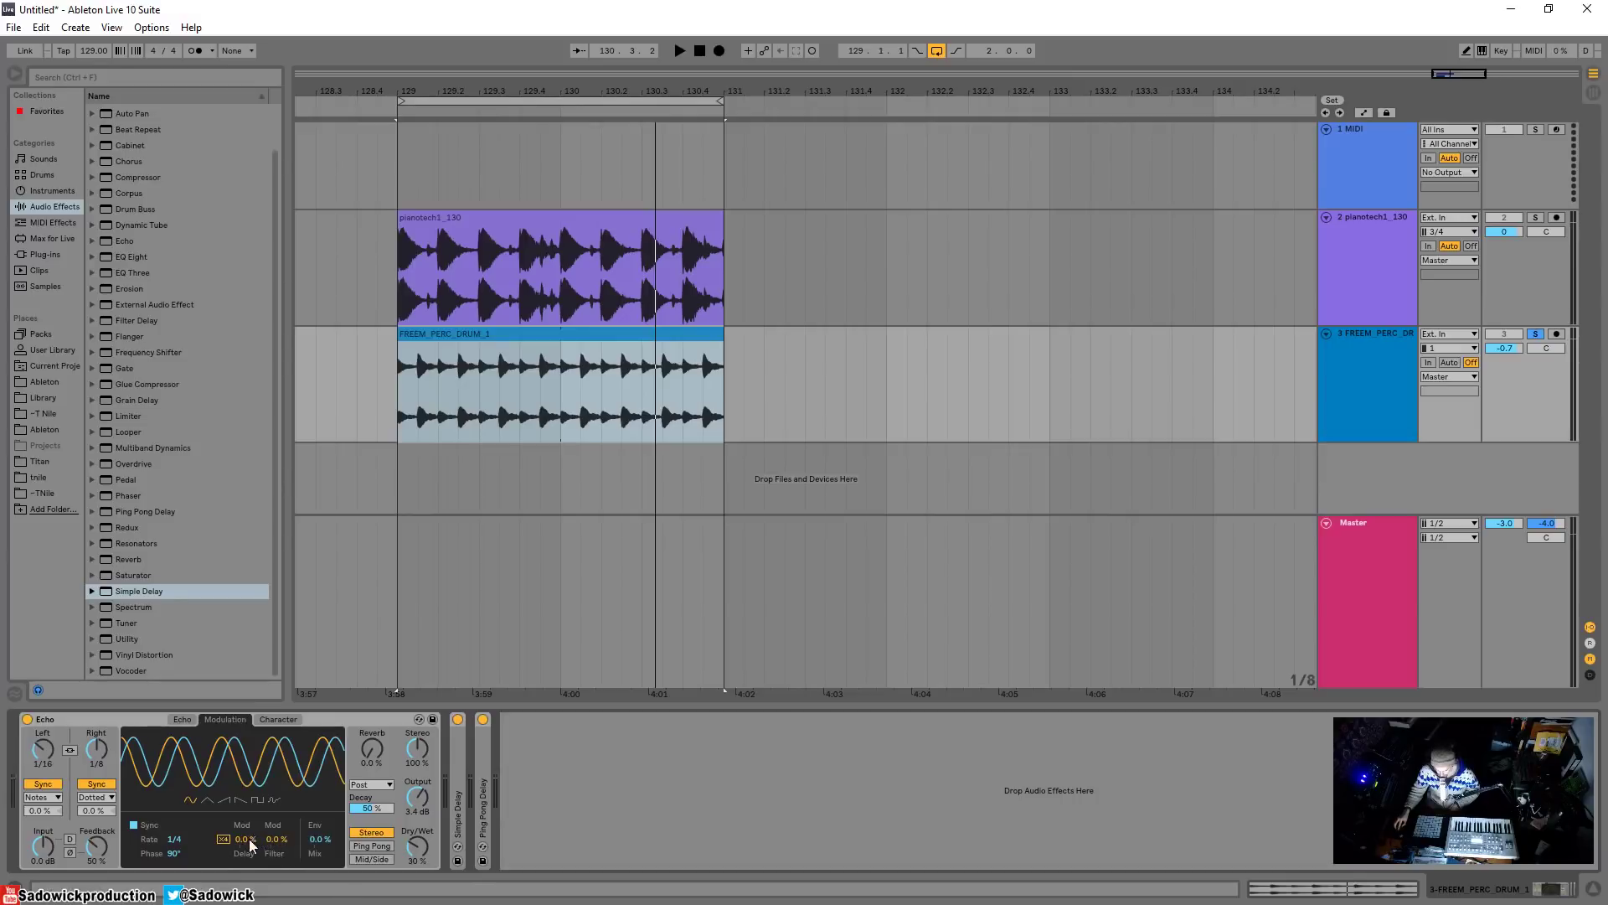
key("space")
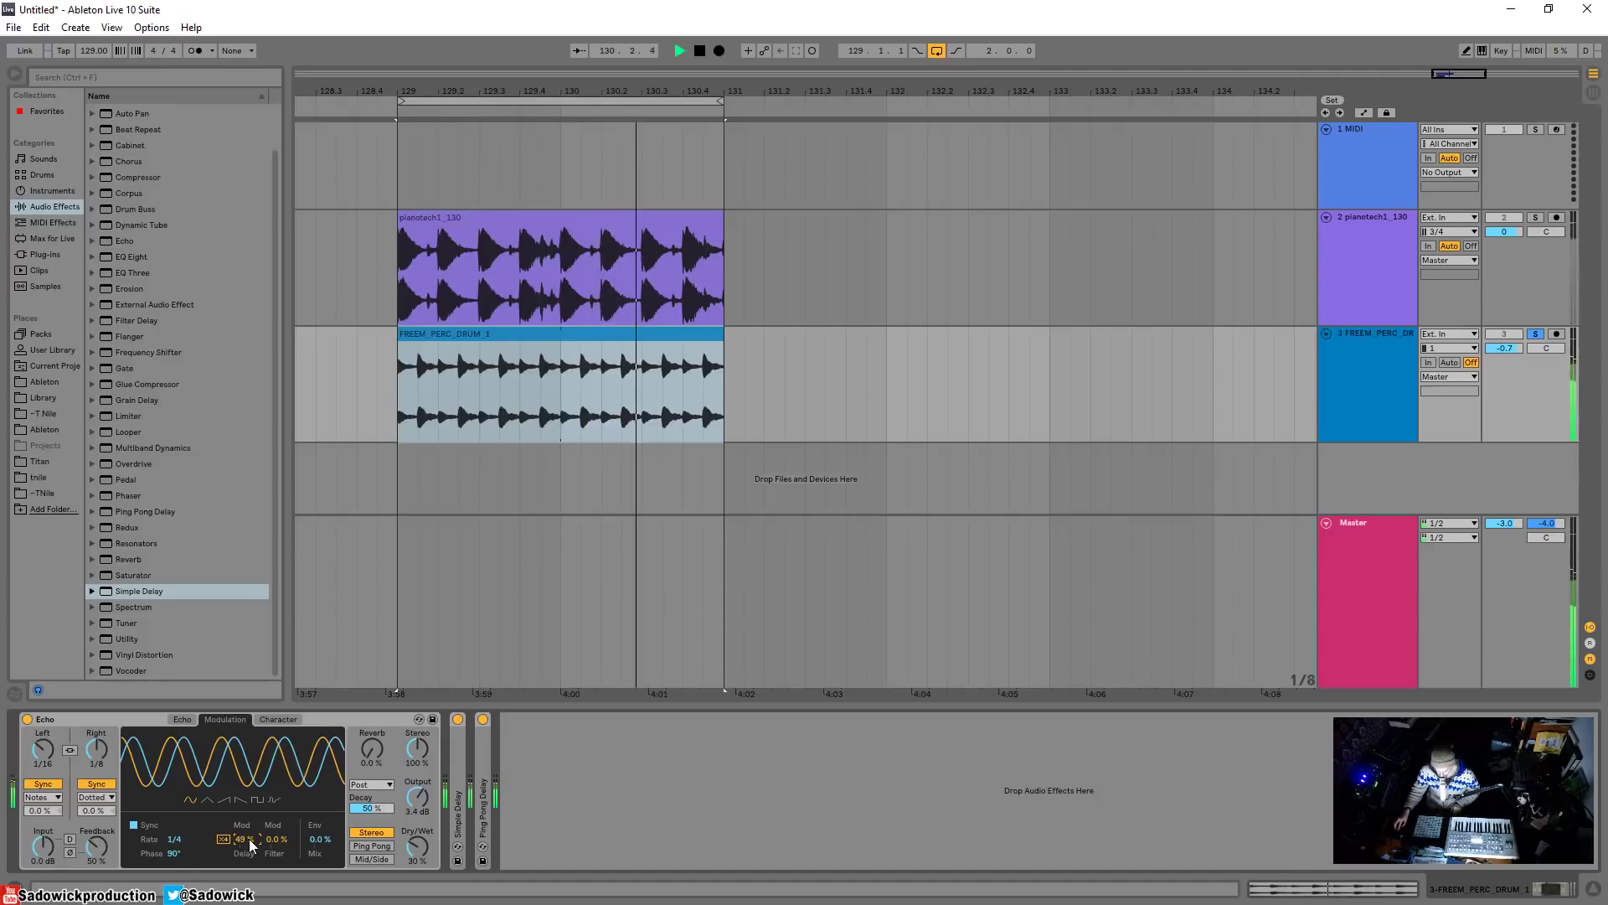
key("space")
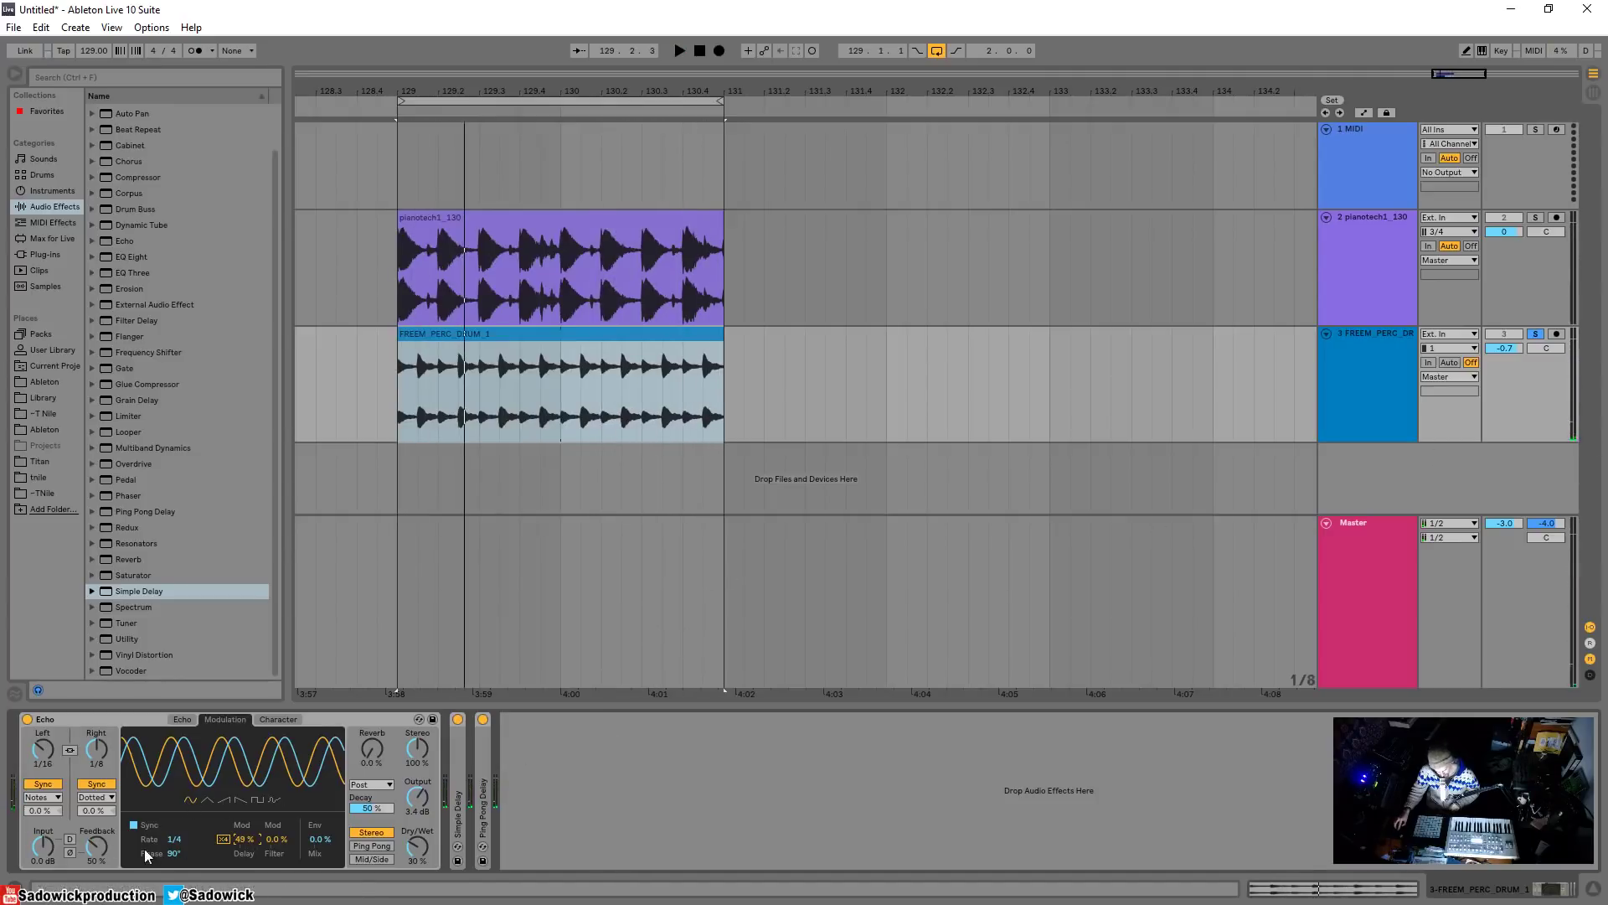
left_click(172, 853)
key("space")
left_click_drag(183, 856, 188, 853)
key("space")
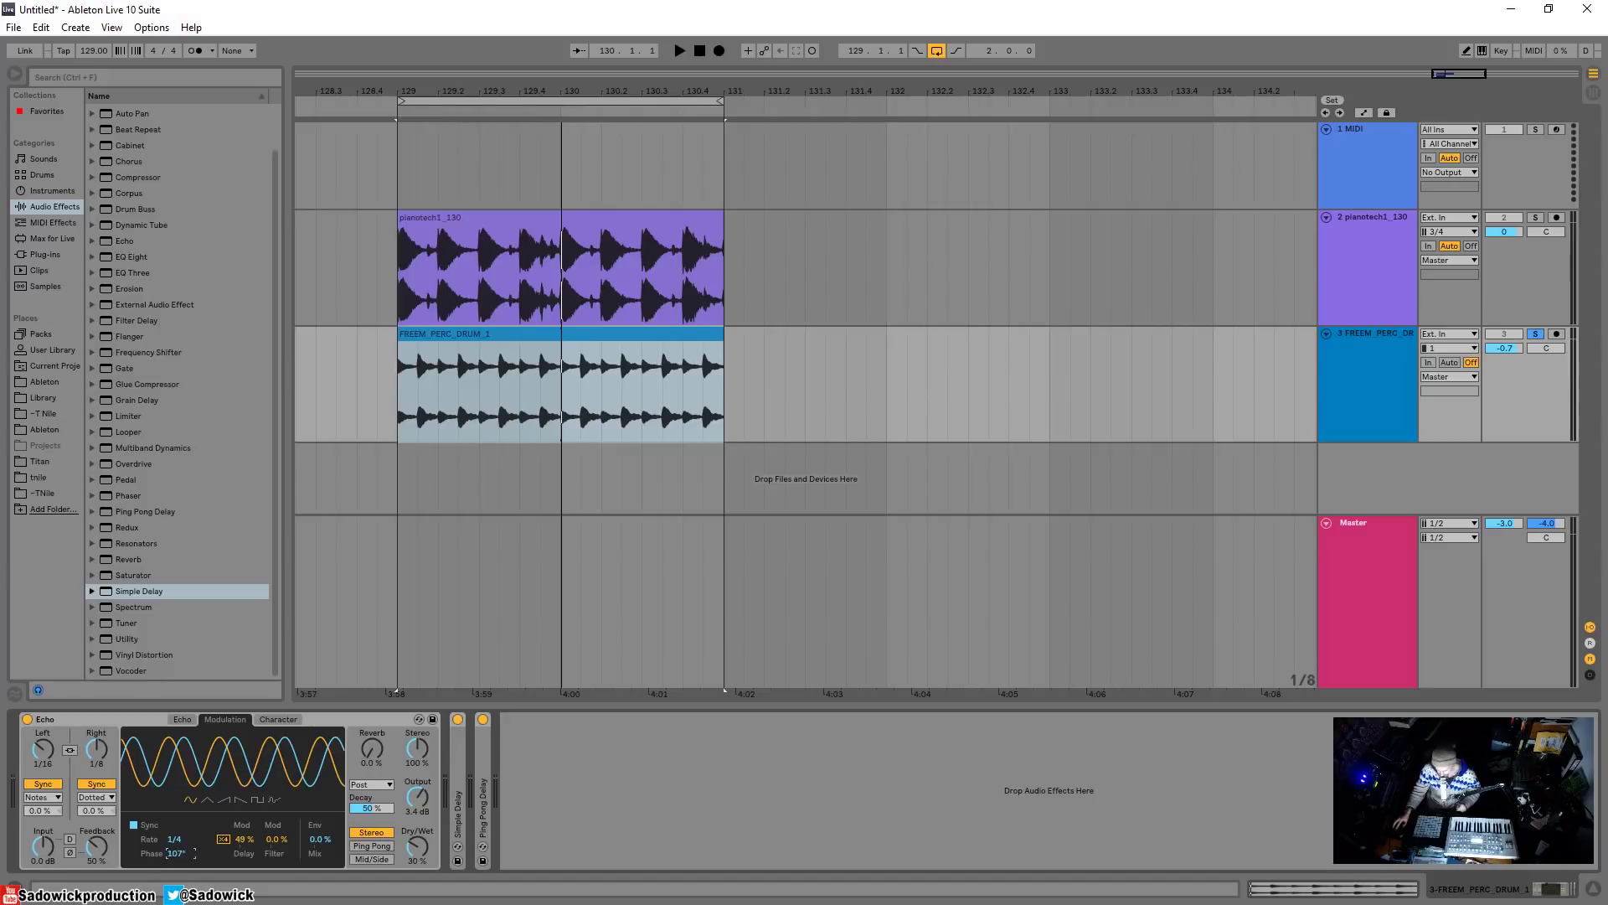
- Enable Echo's Wobble with a 29% amount and its Noise with a 67% amount and 38% morph
left_click(281, 718)
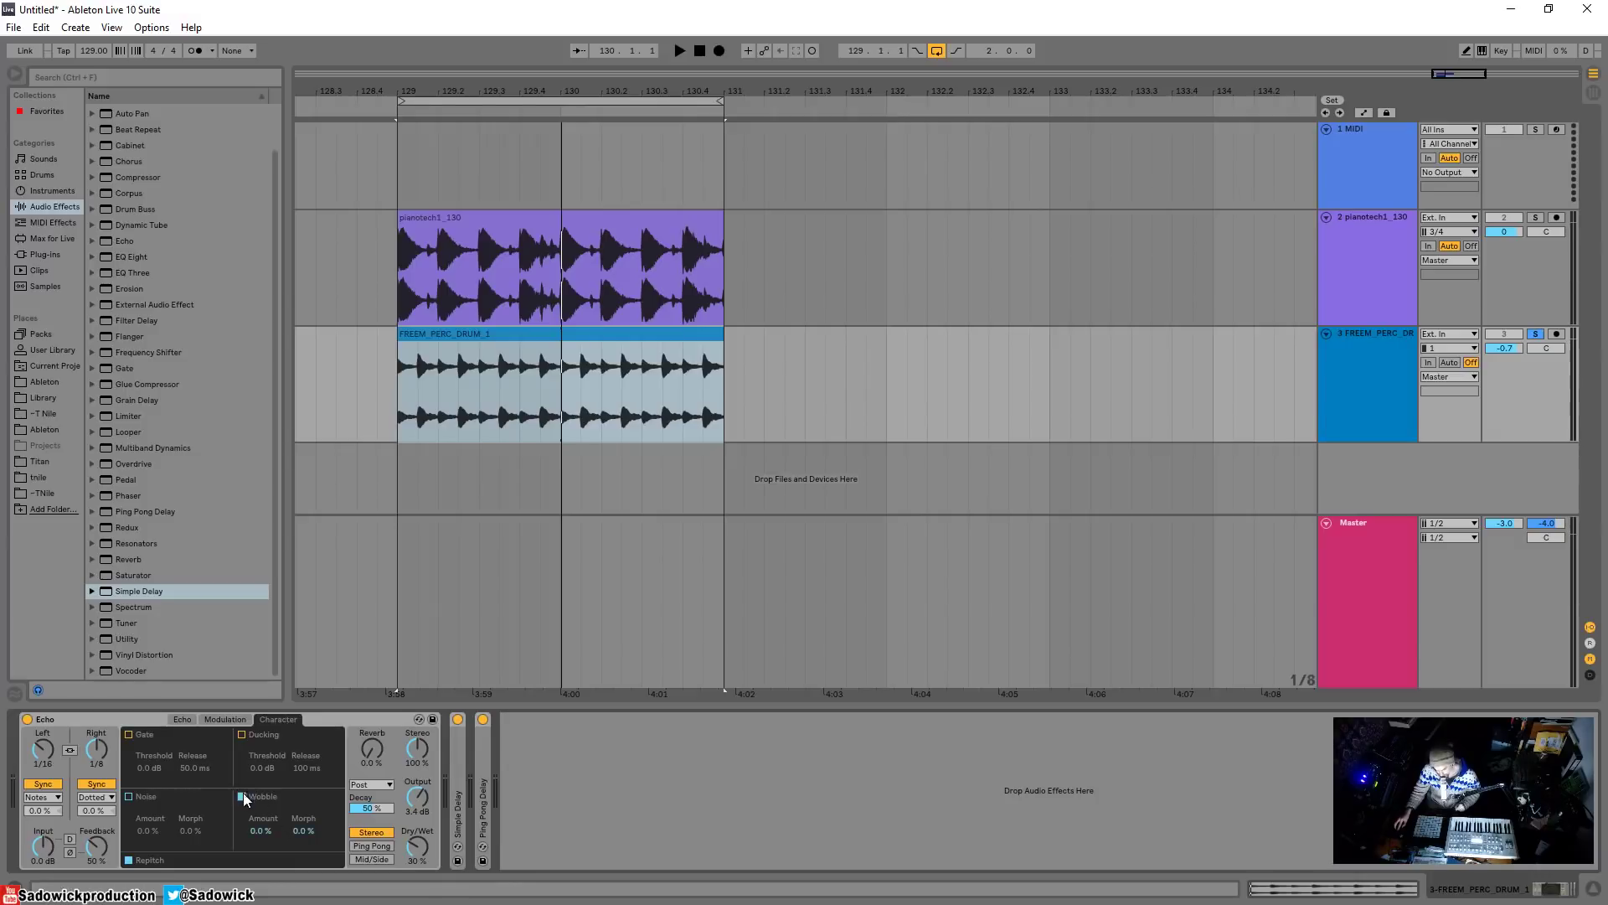
left_click_drag(260, 830, 259, 833)
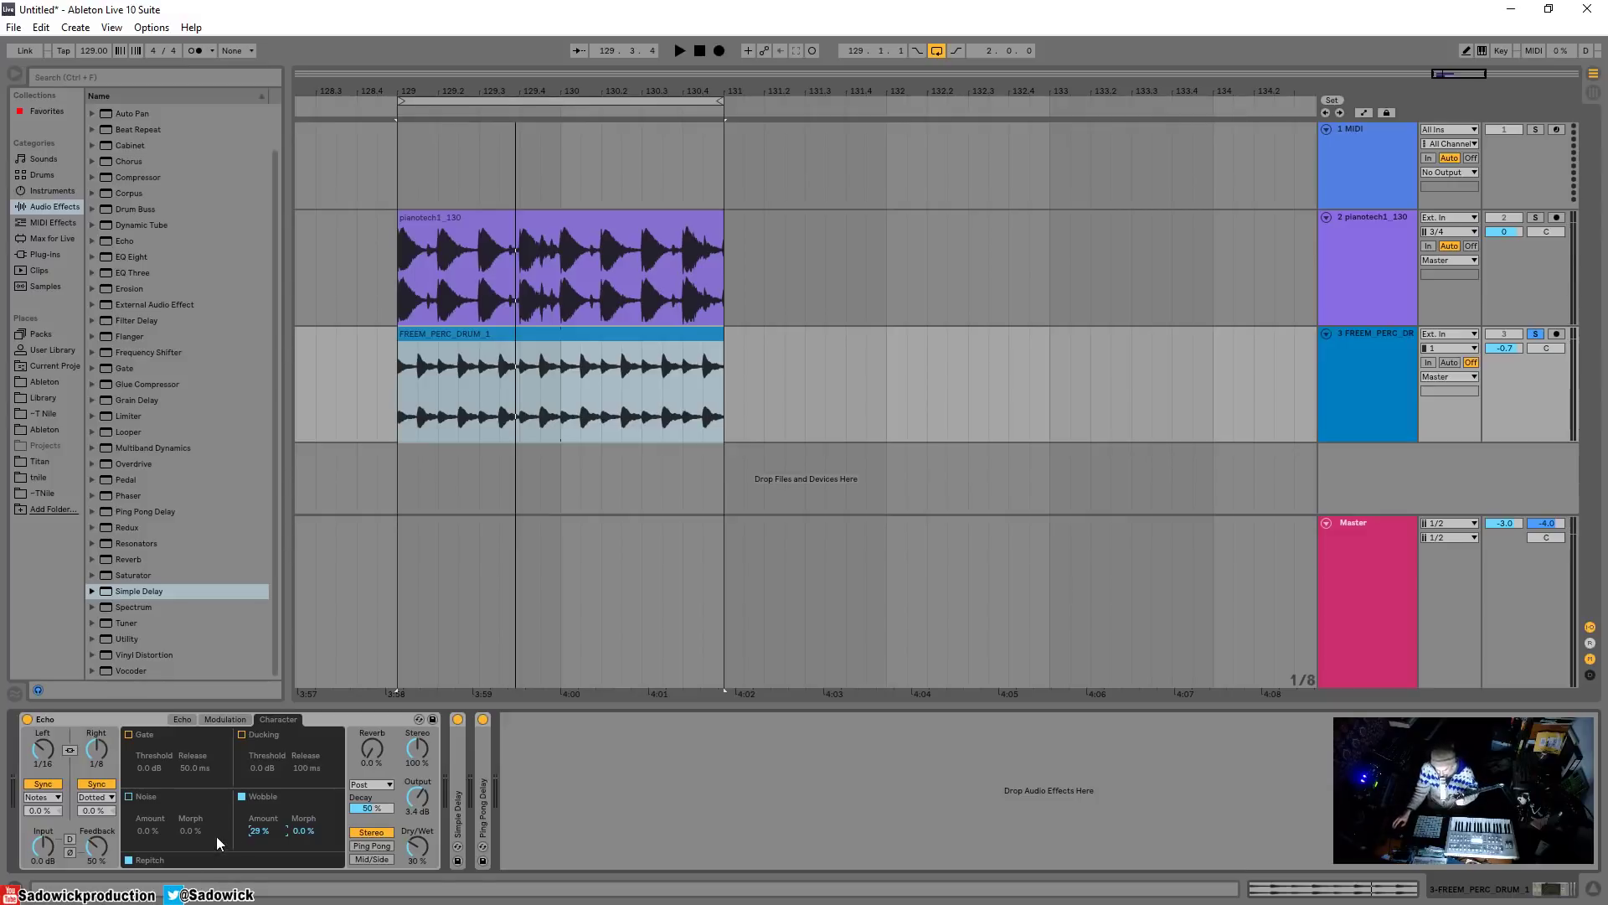
left_click(128, 797)
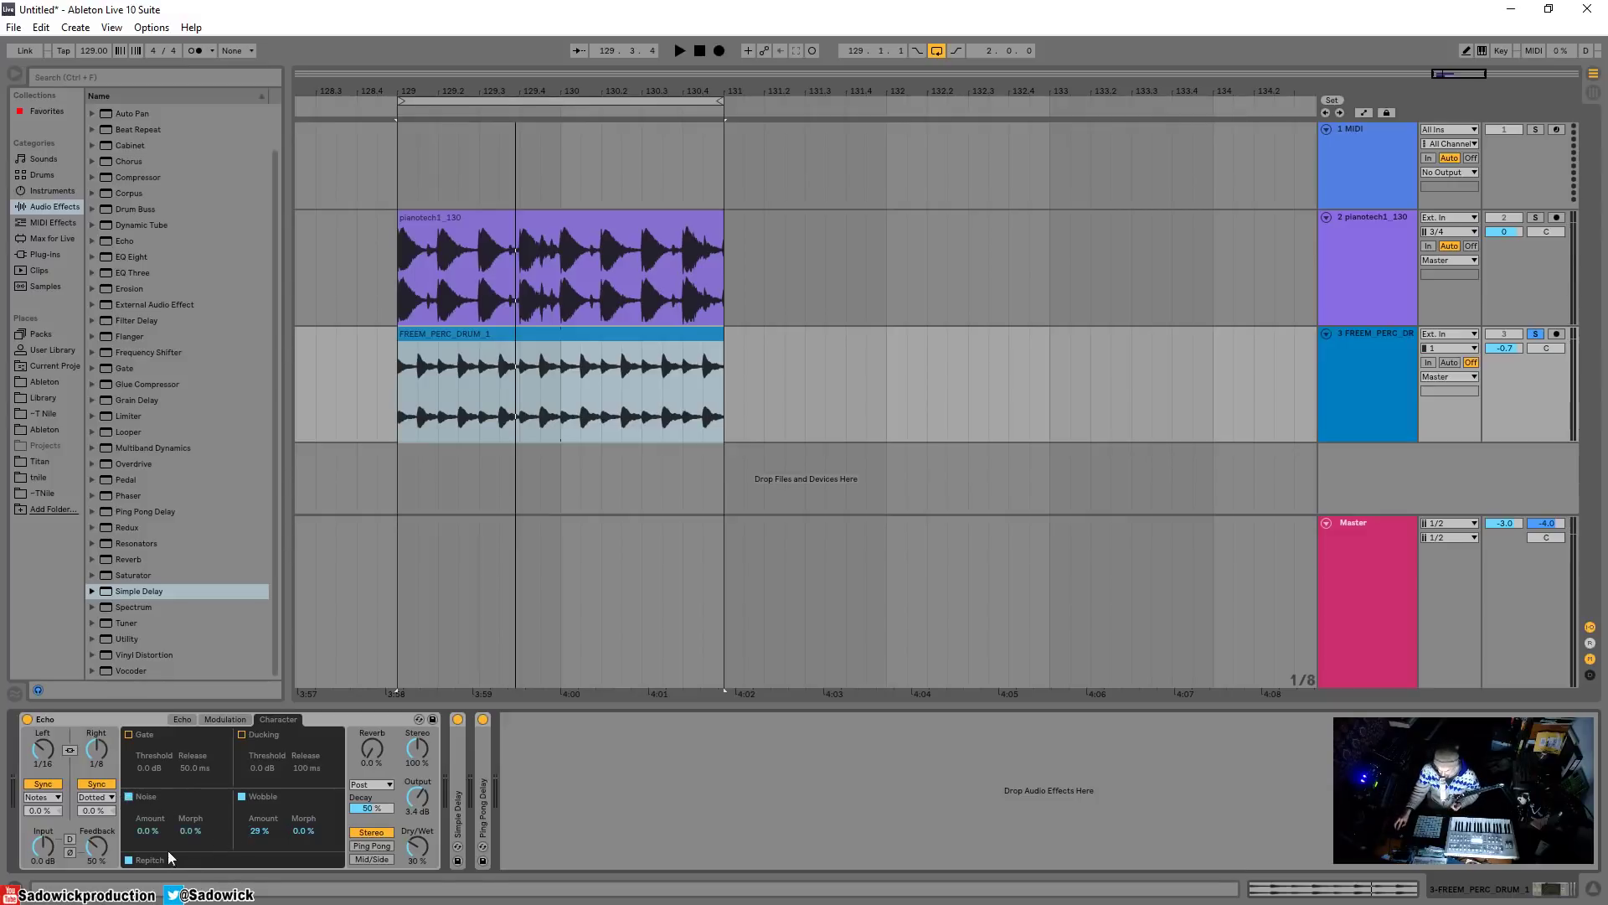
mouse_move(147, 830)
left_mouse_down()
mouse_move(147, 812)
mouse_move(151, 846)
left_mouse_up()
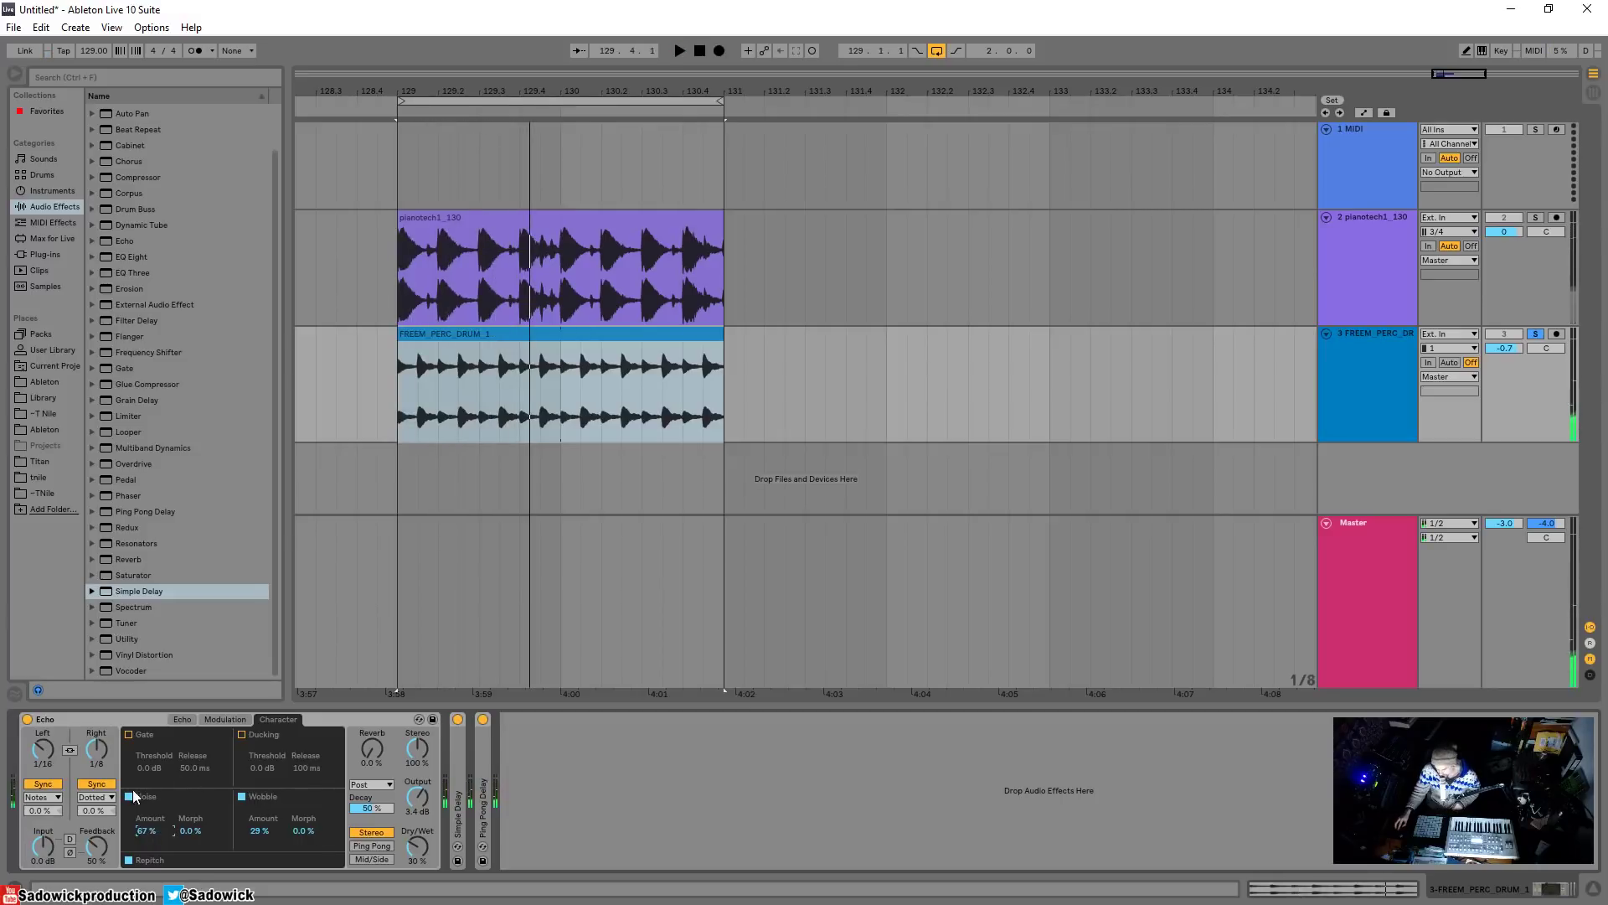
left_click_drag(189, 831, 189, 799)
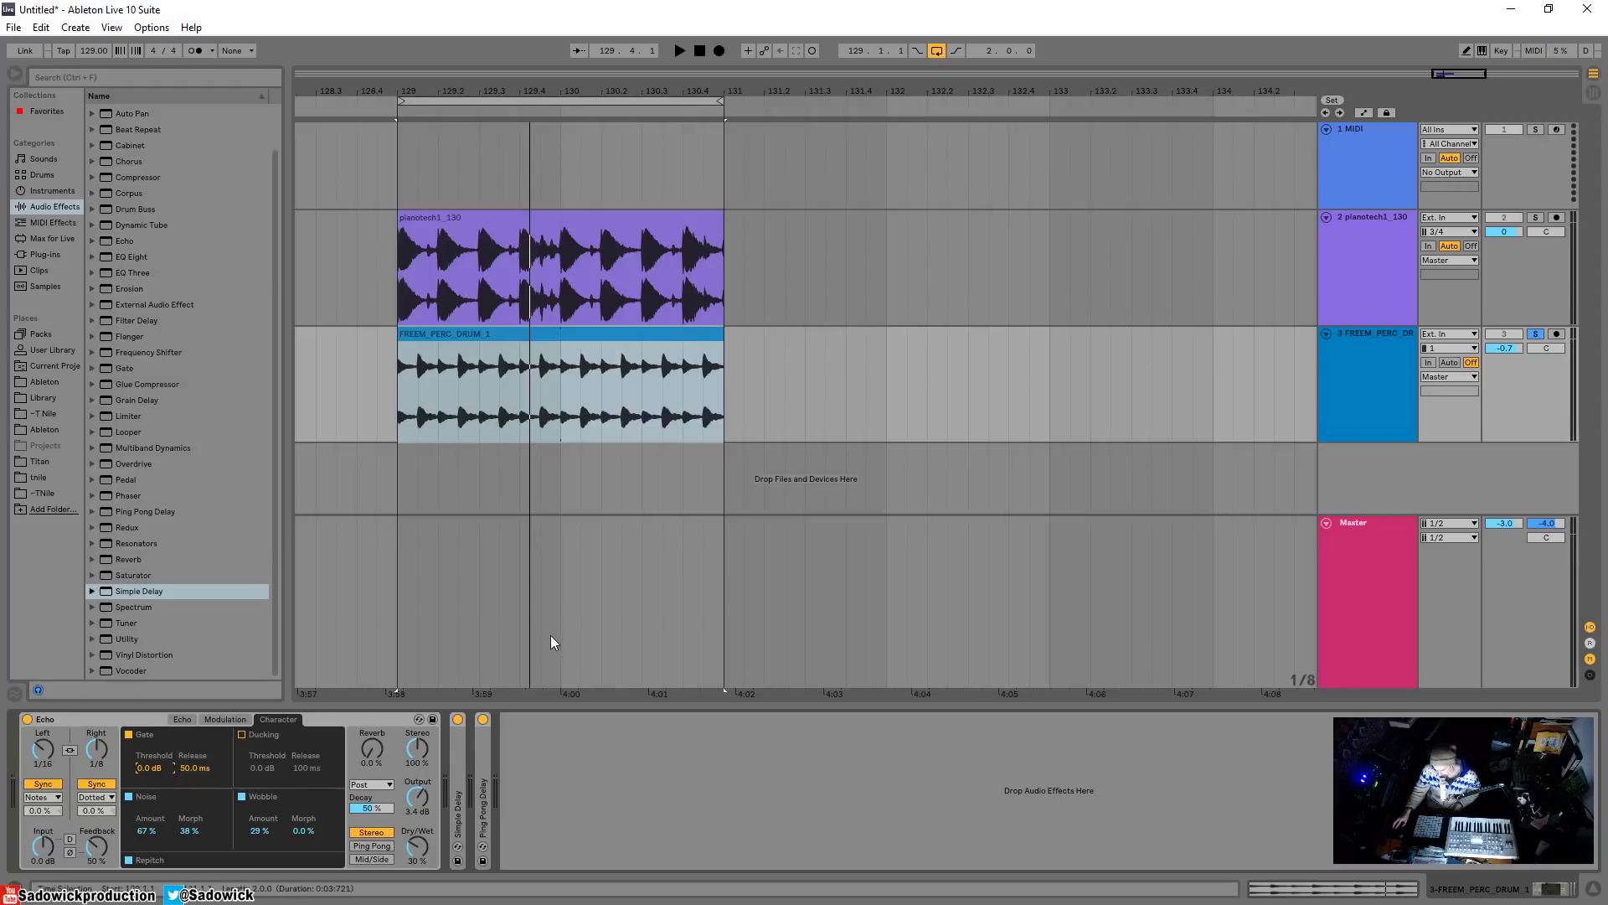
- Lower Echo's Gate threshold to -5.6 dB and audition the loop
key("z")
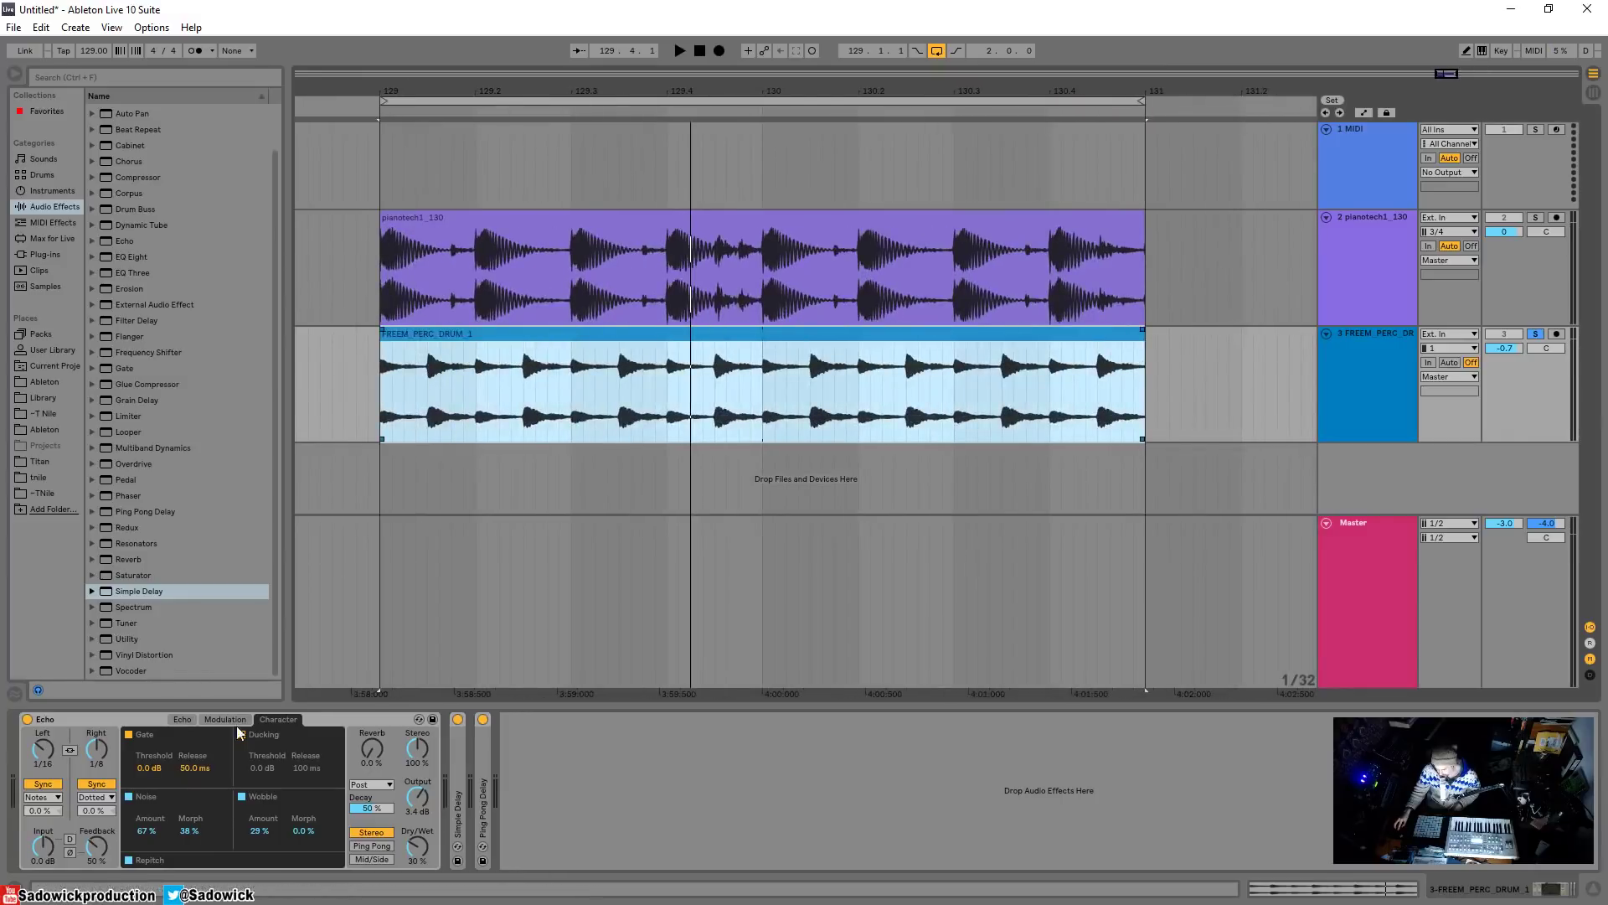
left_click(154, 768)
left_click_drag(154, 771, 154, 796)
key("space")
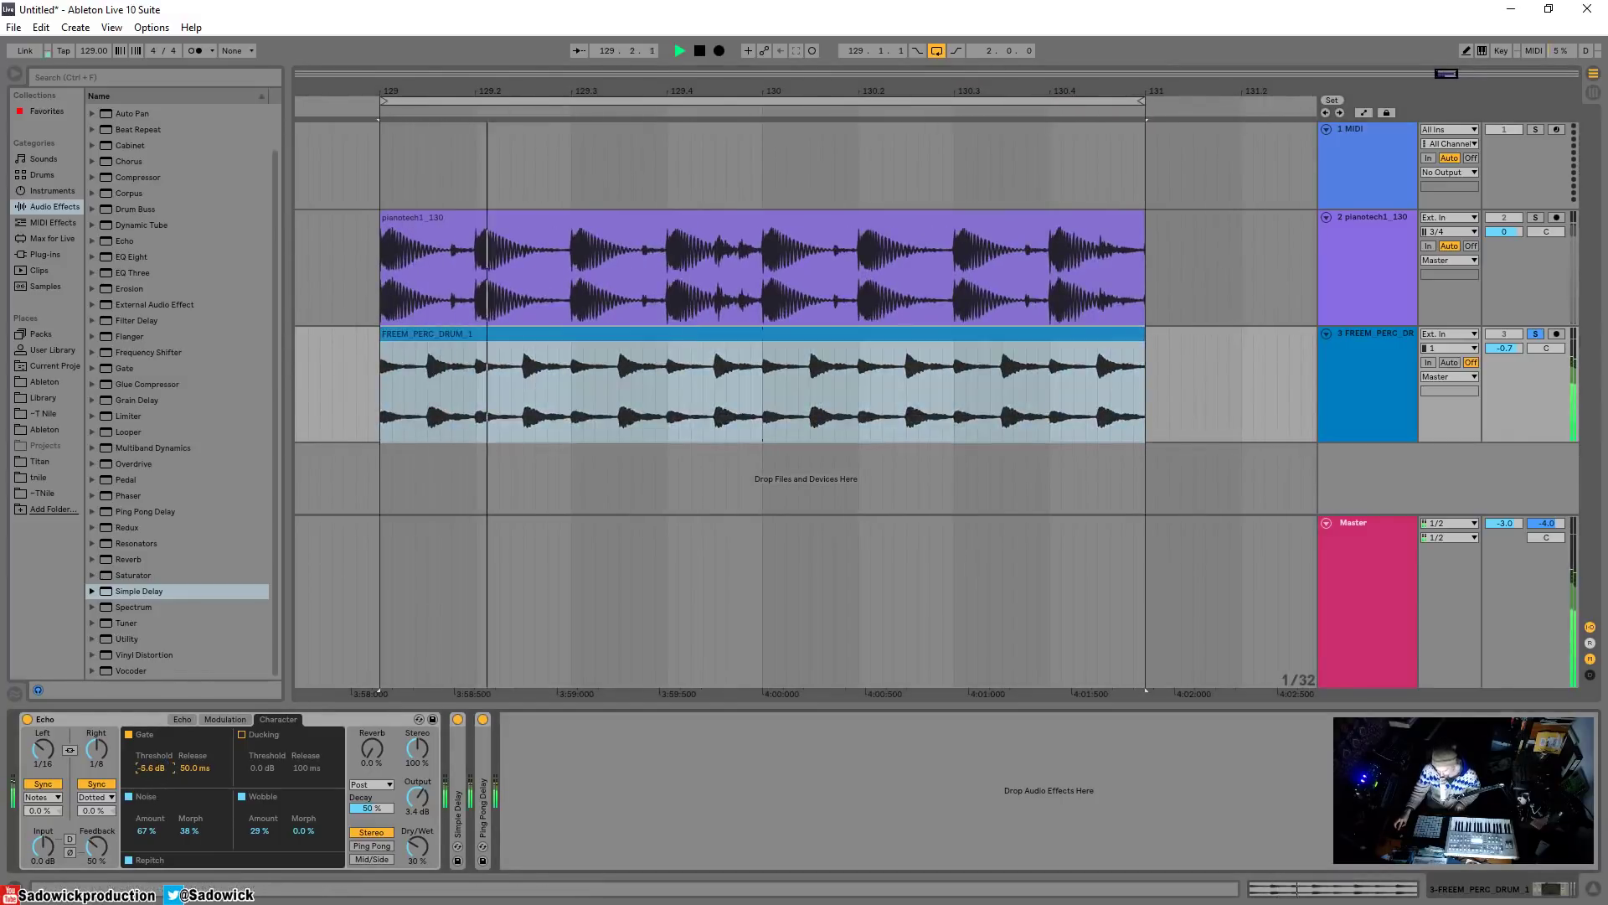
key("space")
- Reset Echo's Gate threshold, and lower it to -10 dB while the loop plays at 100% dry/wet
left_click(155, 766)
key("Delete")
key("space")
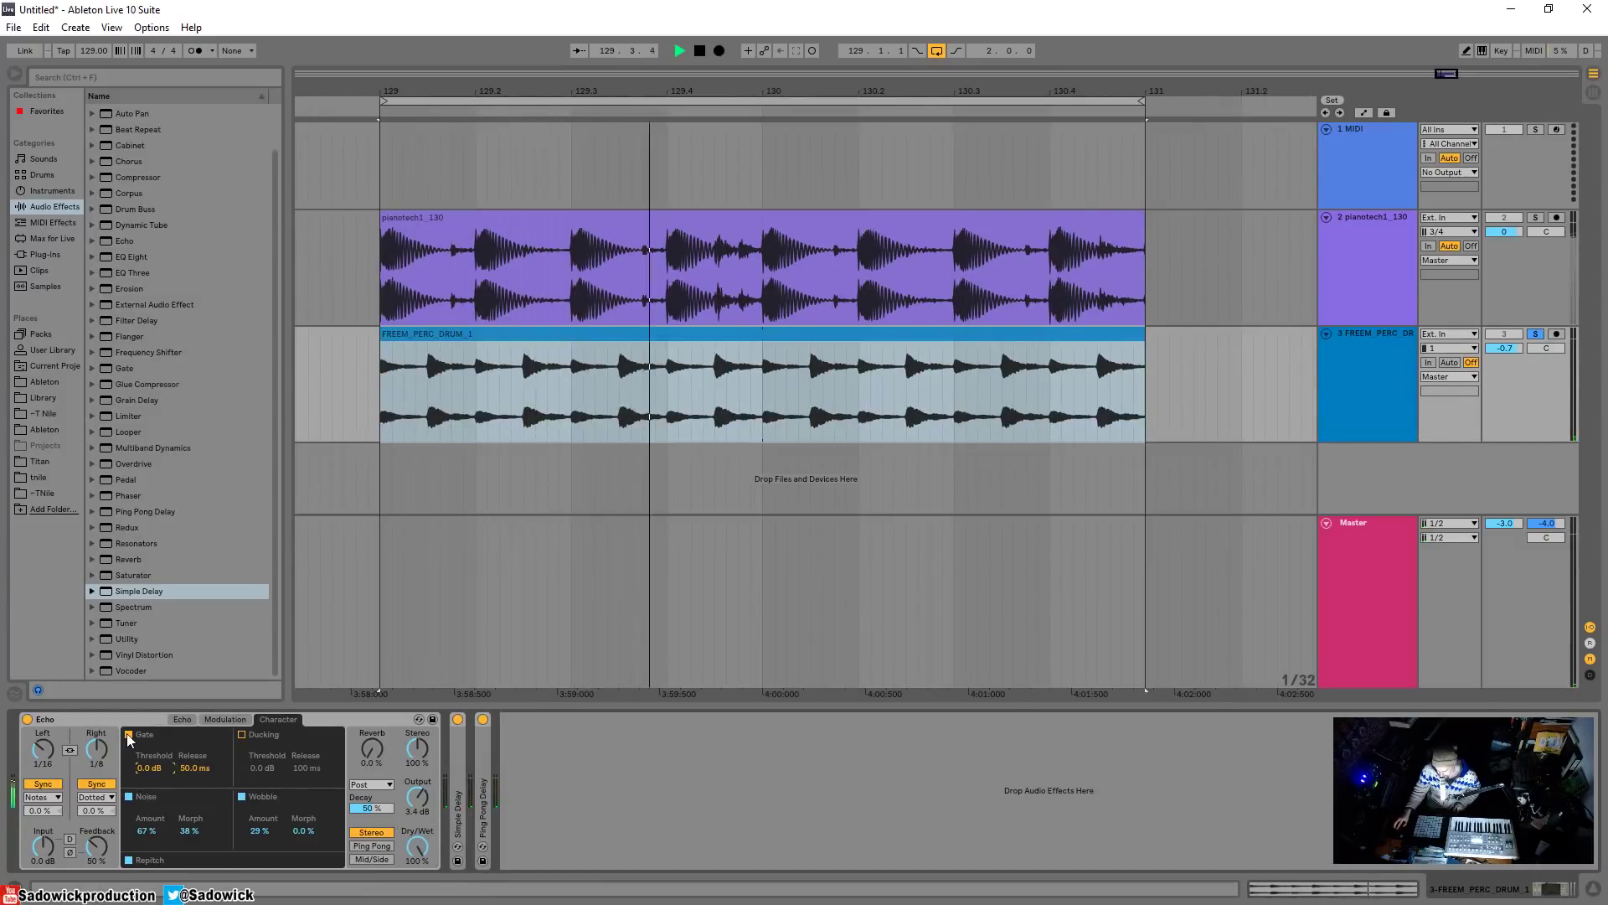
left_click_drag(148, 768, 148, 825)
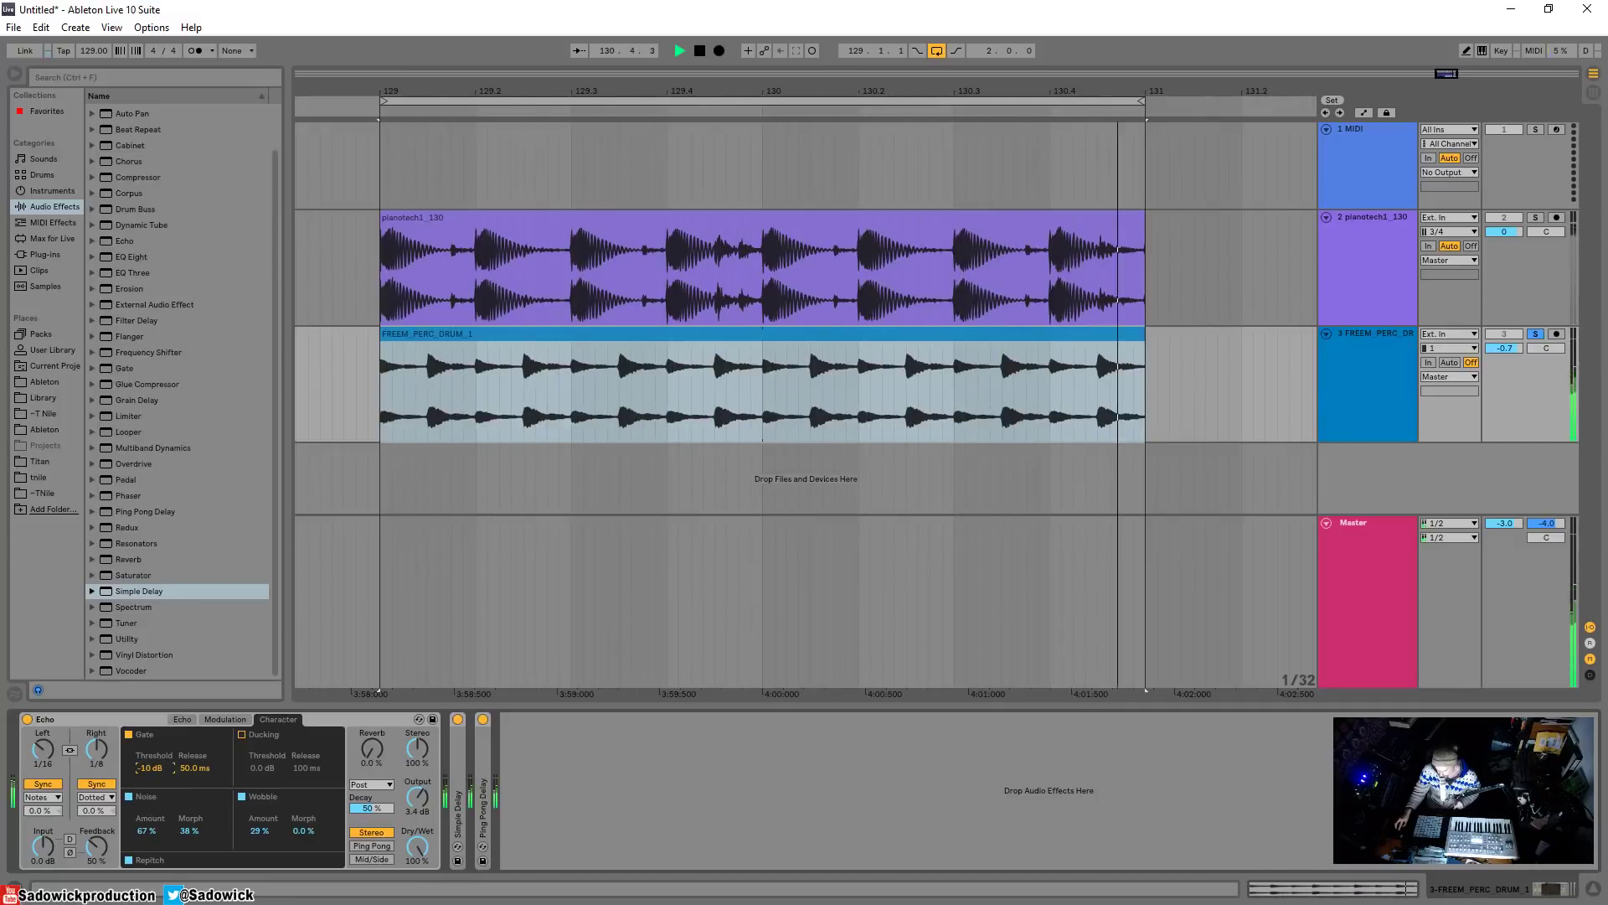
- Set Echo's dry/wet to 45% and its Wobble amount to 7.8%
left_click_drag(417, 848, 417, 877)
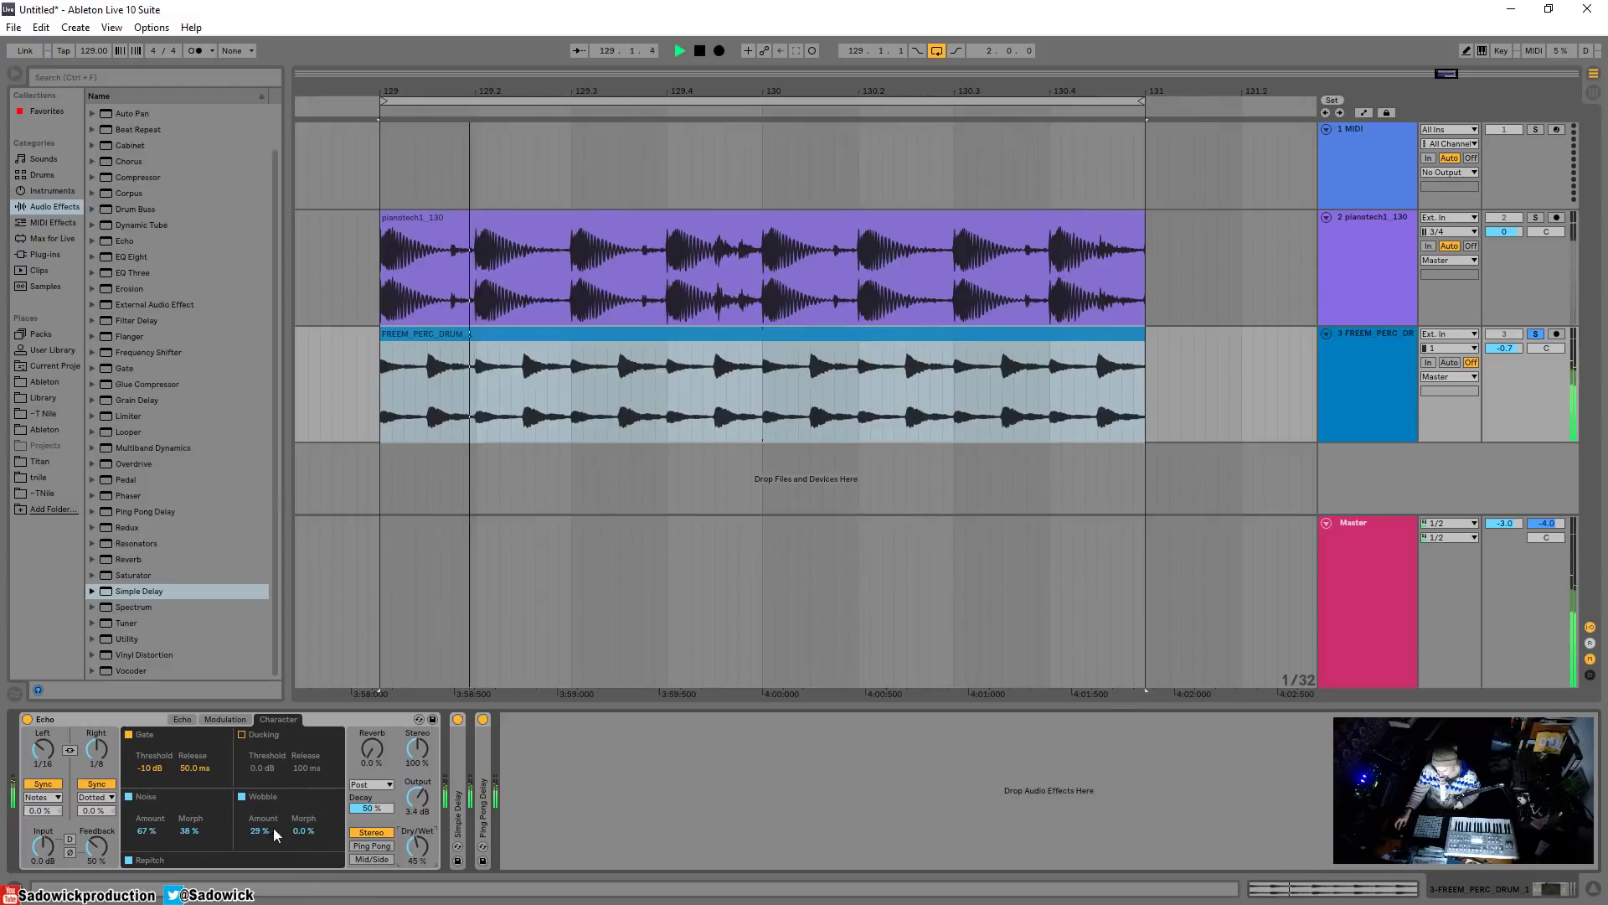
left_click_drag(260, 830, 259, 850)
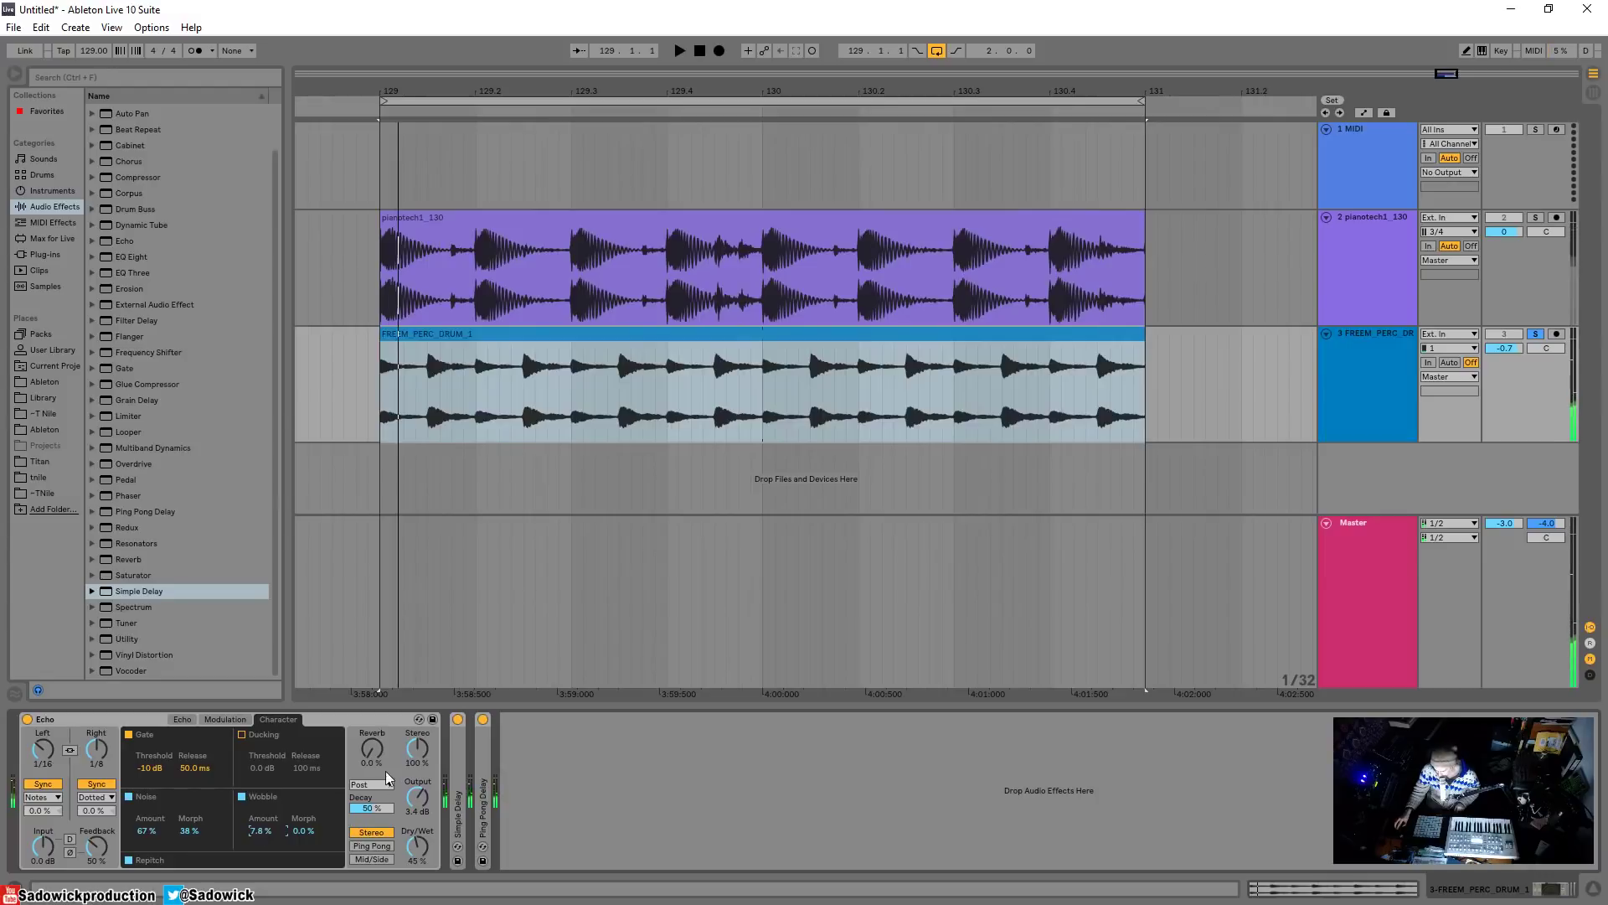
- Raise Echo's output gain to 5.4 dB while auditioning the percussion loop
key("space")
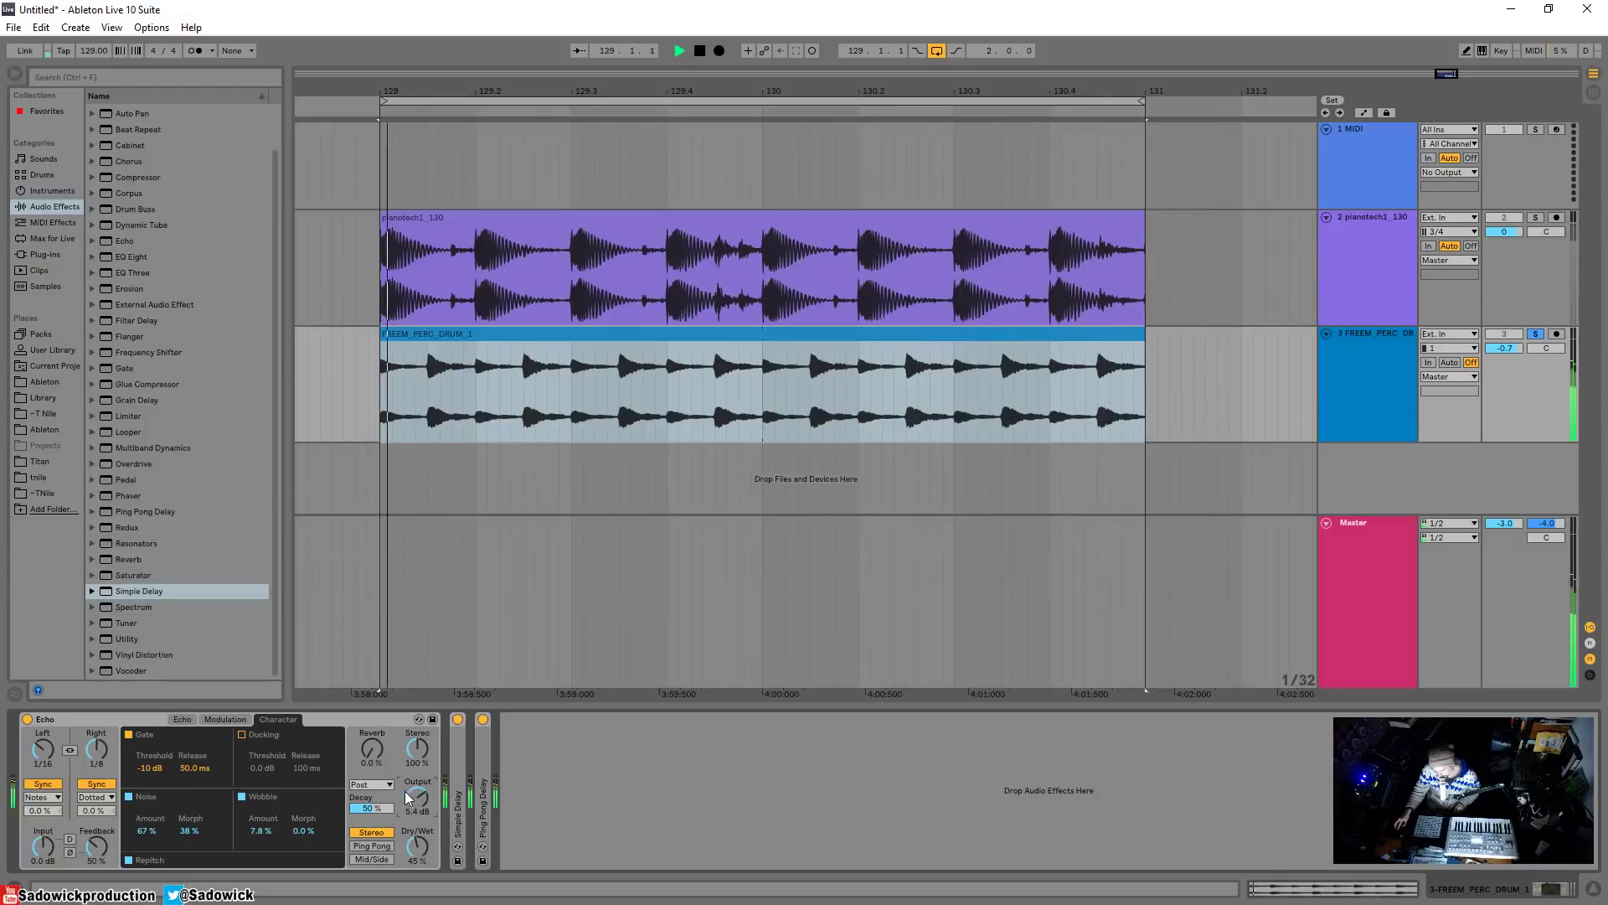
key("space")
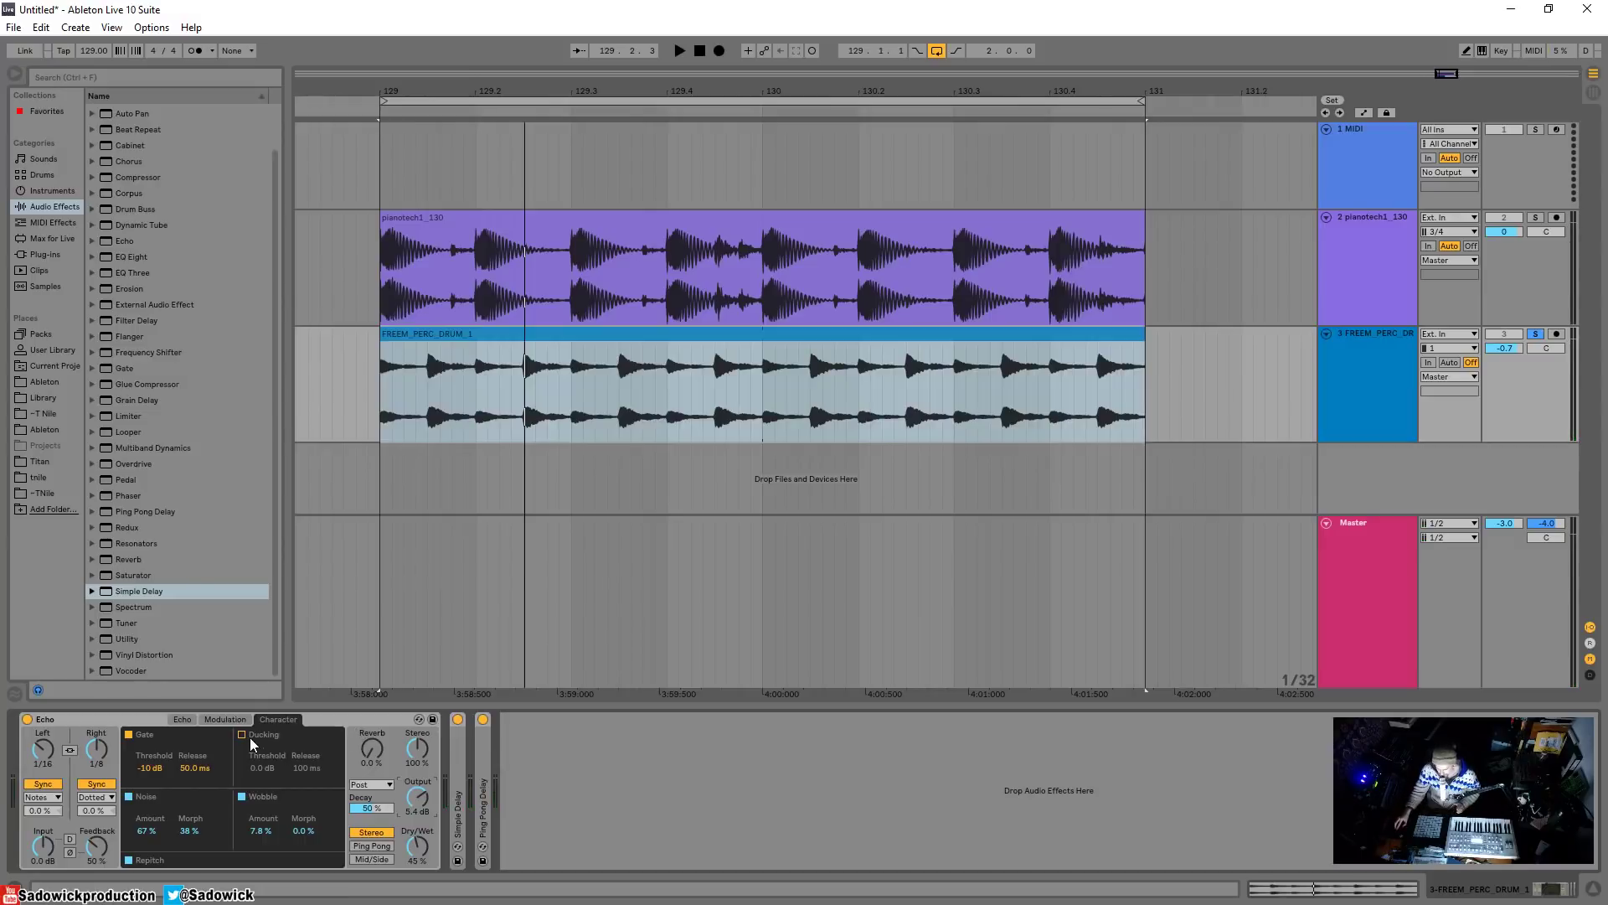
- Insert a new audio track below the percussion track, and reselect the percussion track to show its devices
left_click(416, 400)
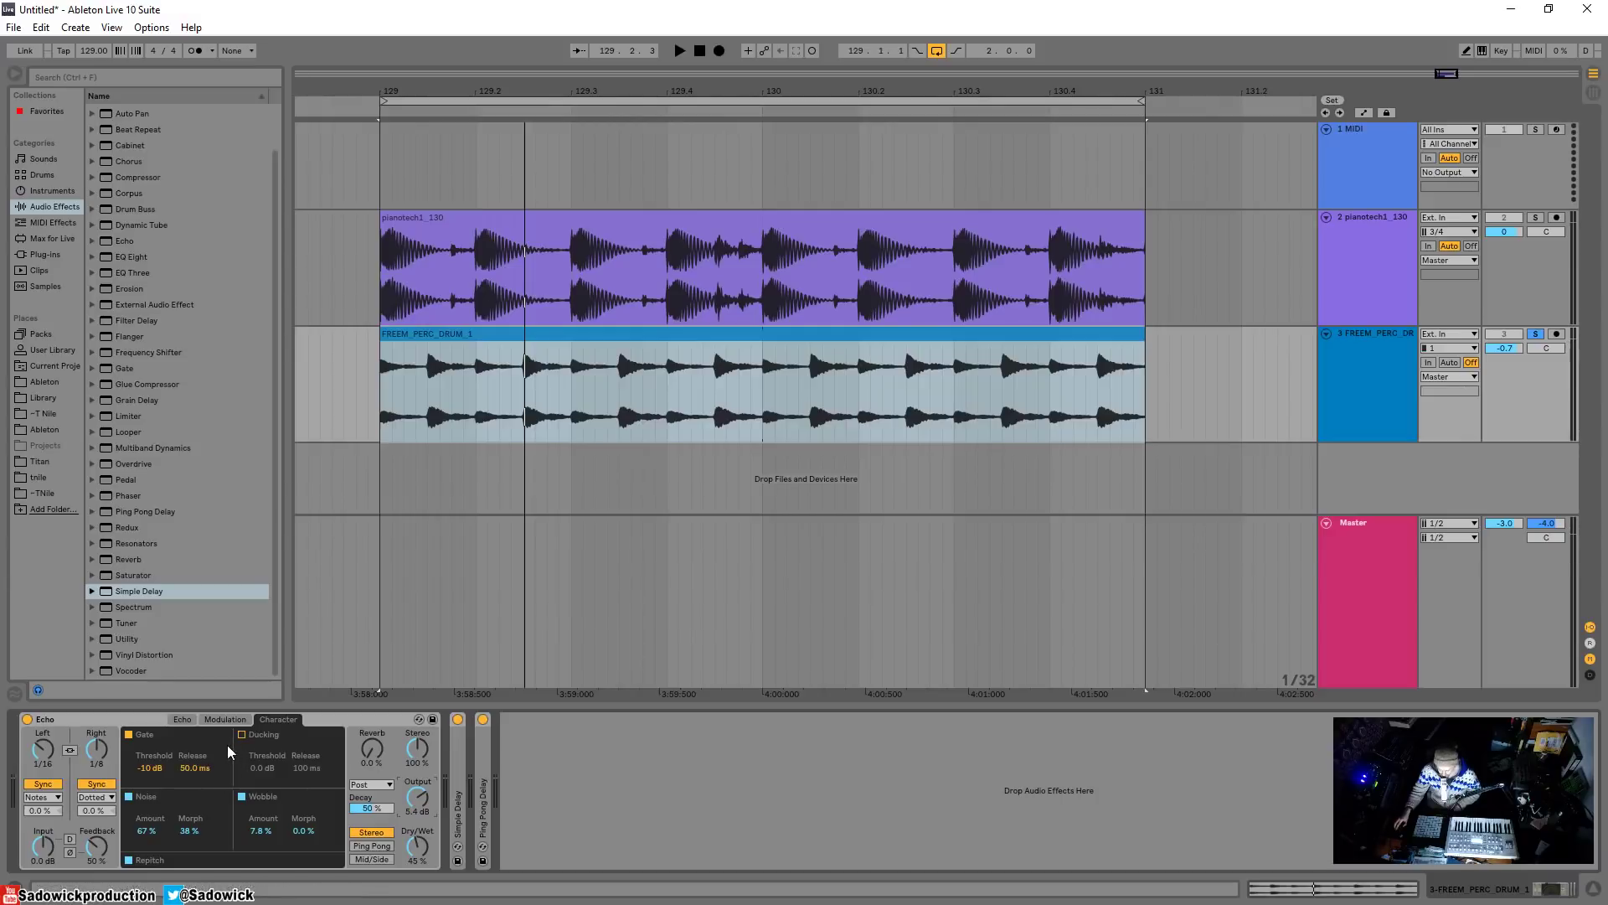
key("ctrl+t")
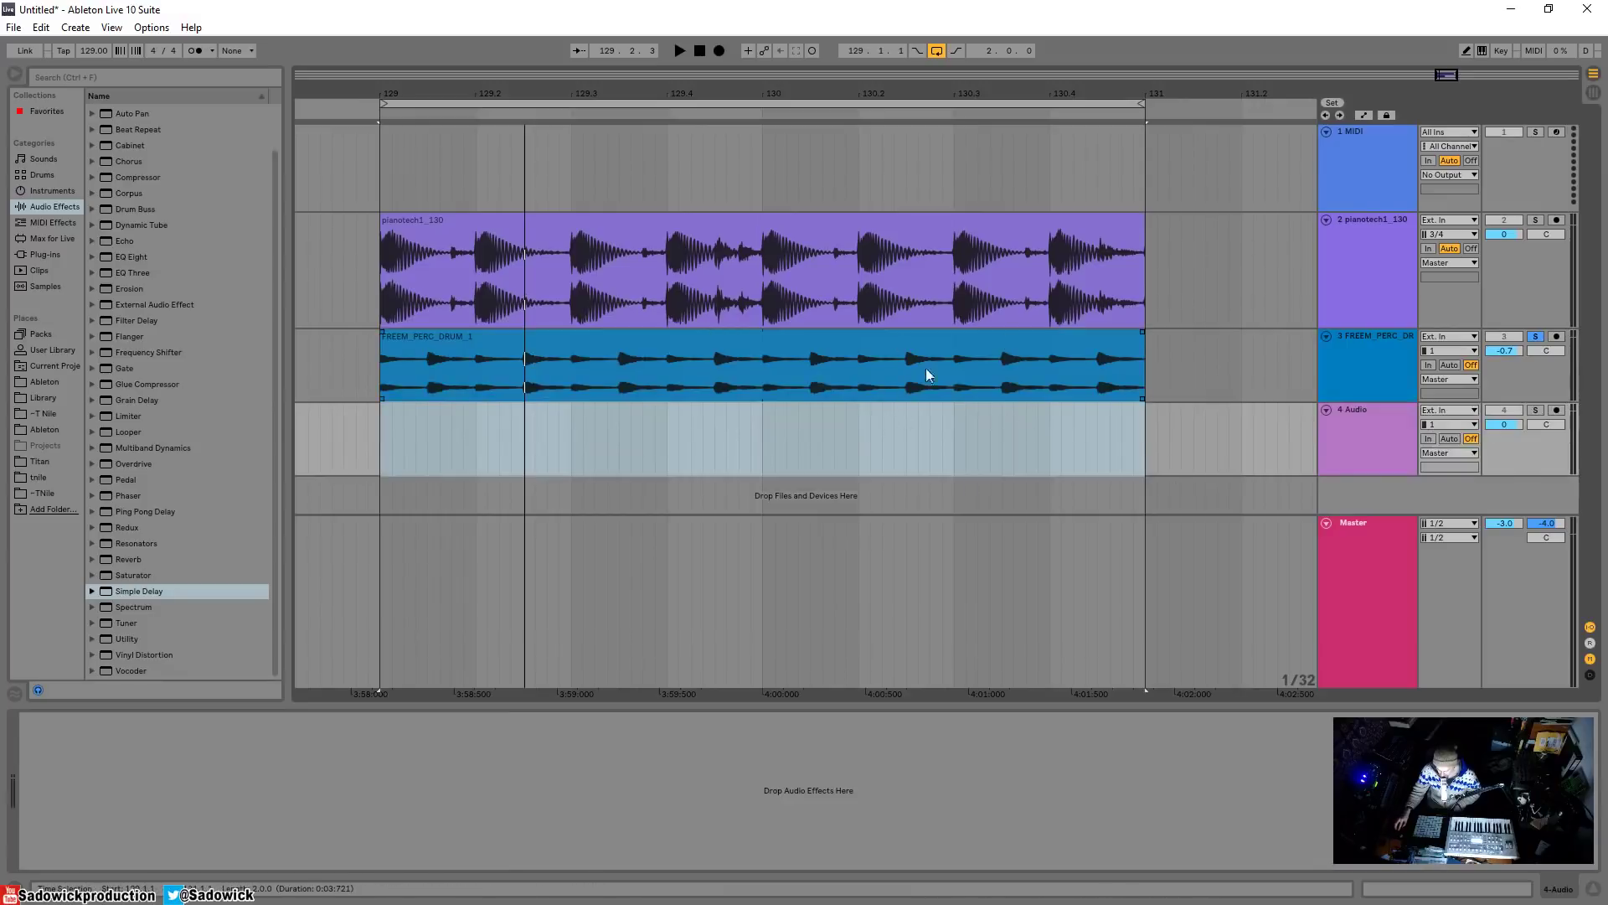
left_click(1547, 381)
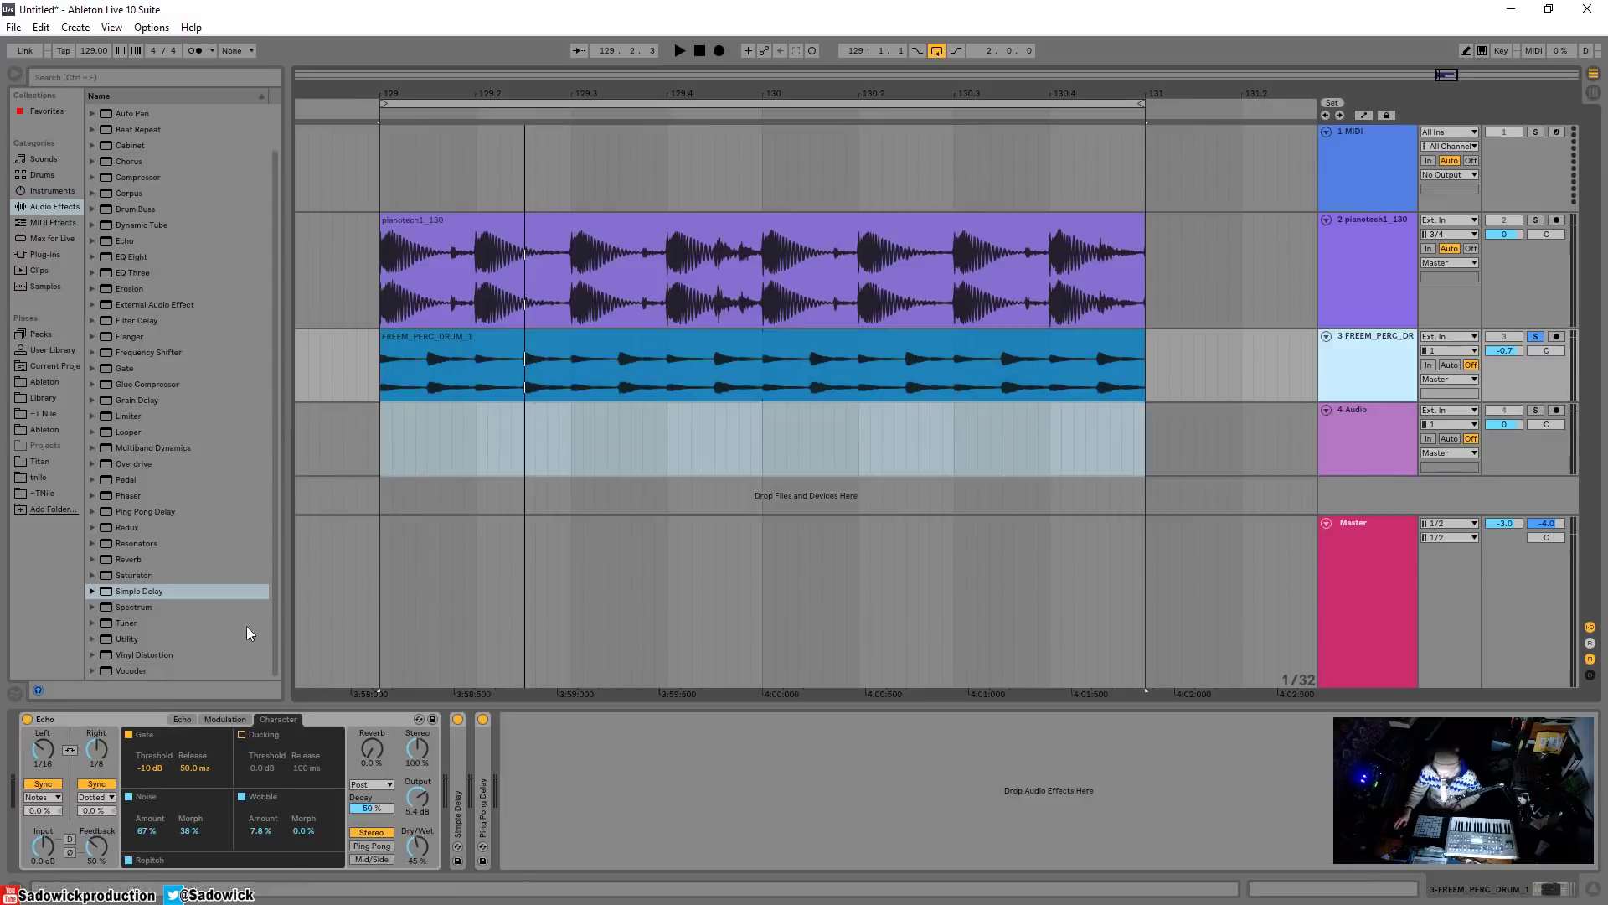
- Set Echo's reverb location to Feedback, raise the reverb amount while the loop plays, and return it to 0%
left_click(385, 784)
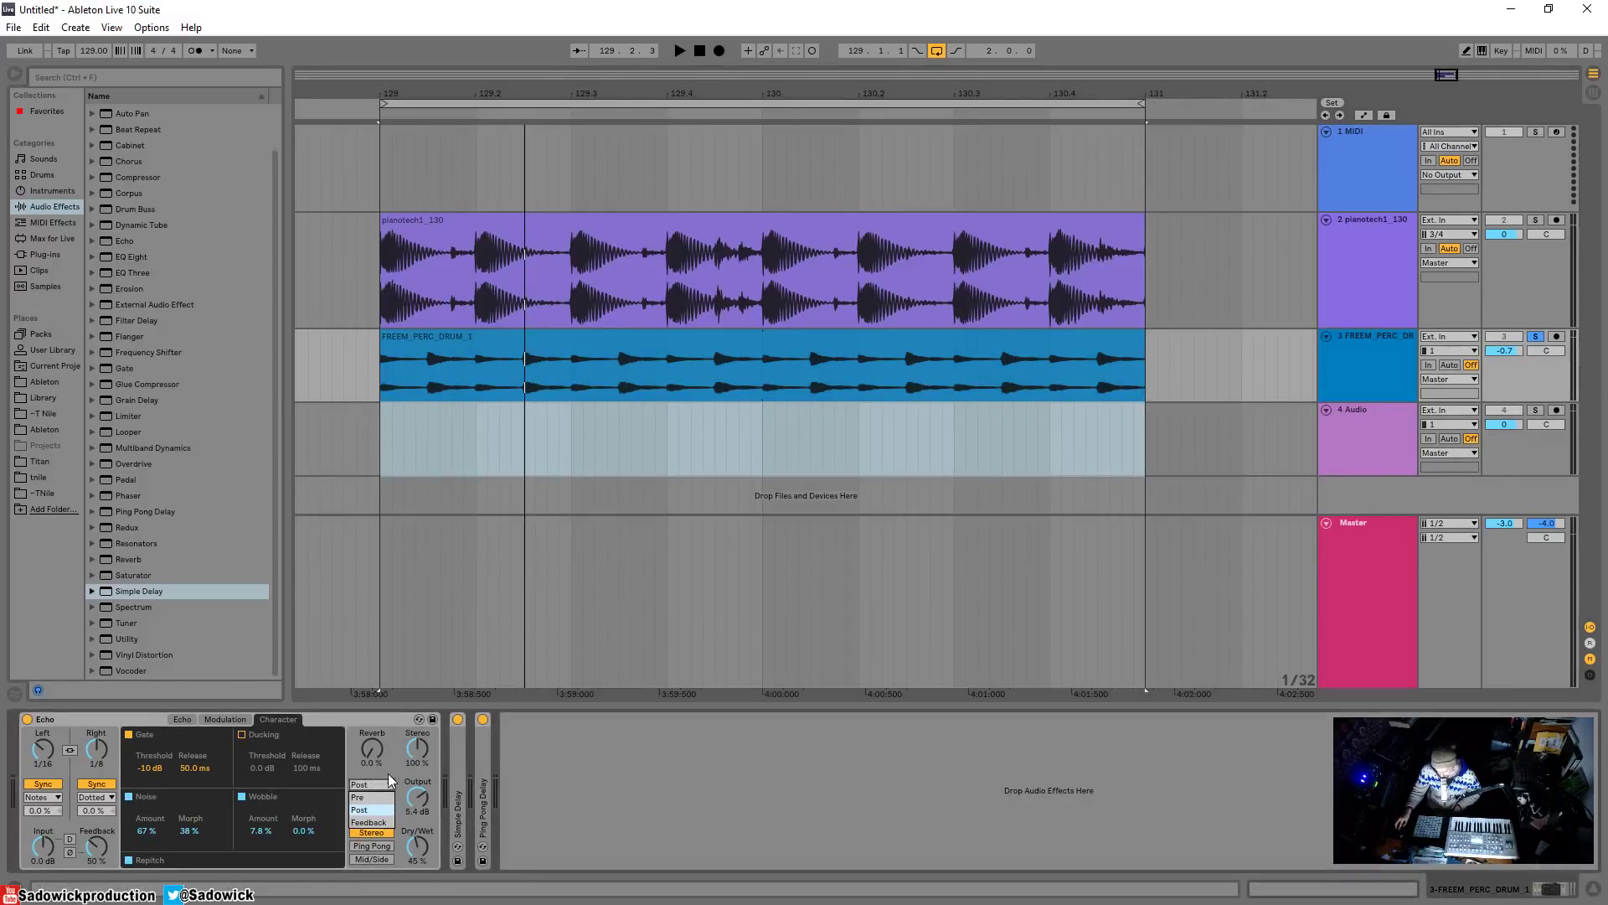
left_click(368, 822)
key("space")
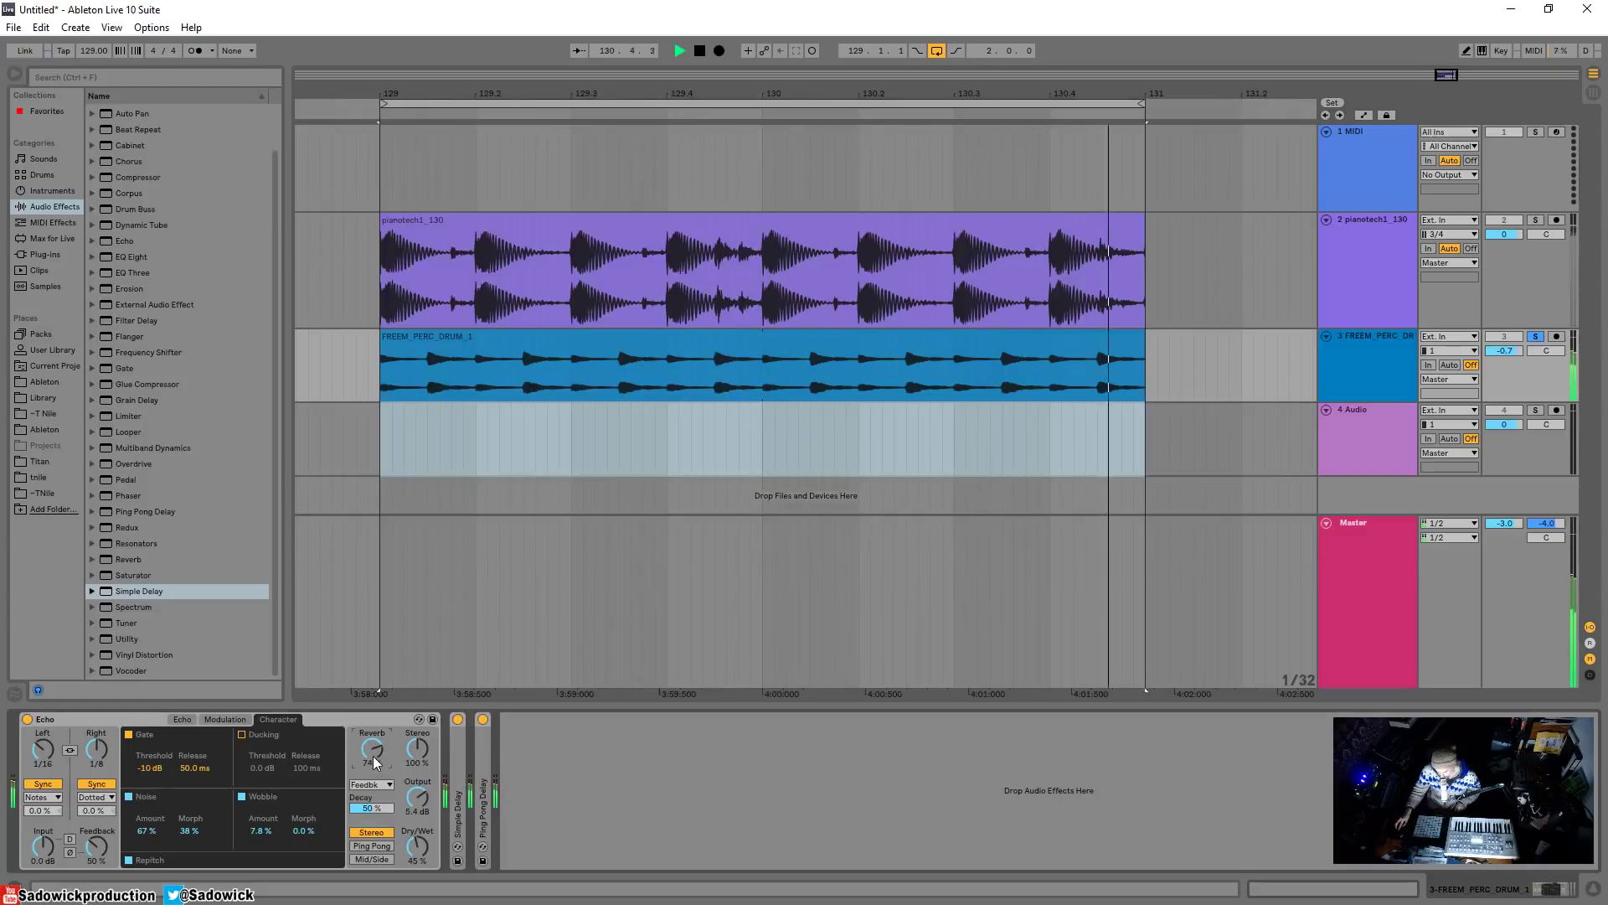
key("space")
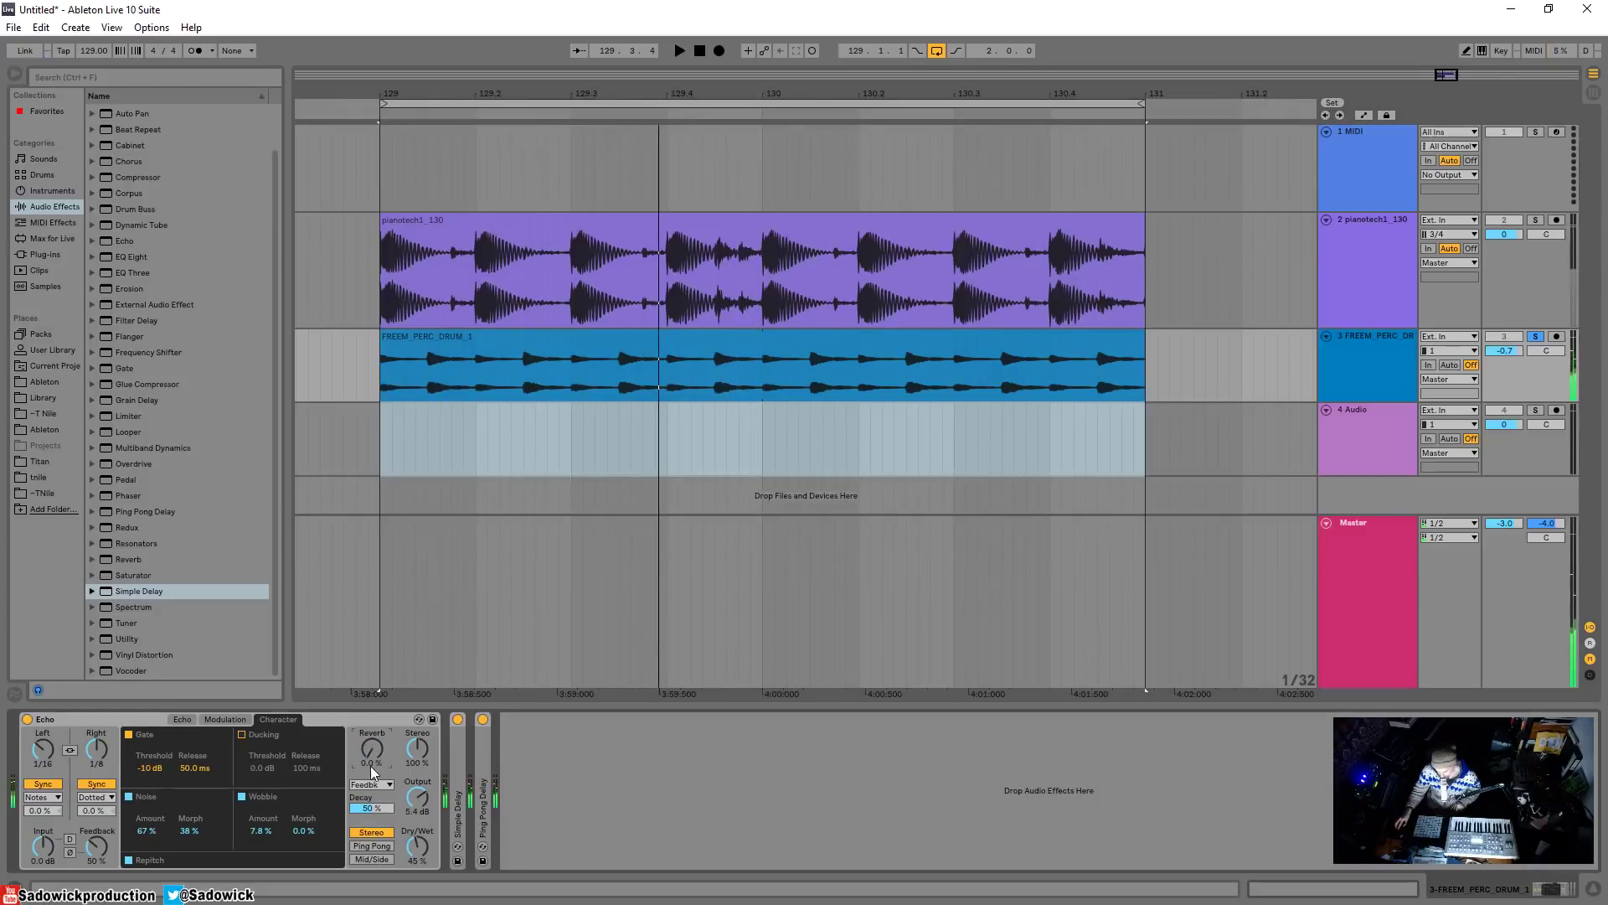
- Enable Echo's Clip Dry with the Info View shown, and audition 20 dB input gain with the output at -11 dB
left_click(69, 841)
key("shift+slash")
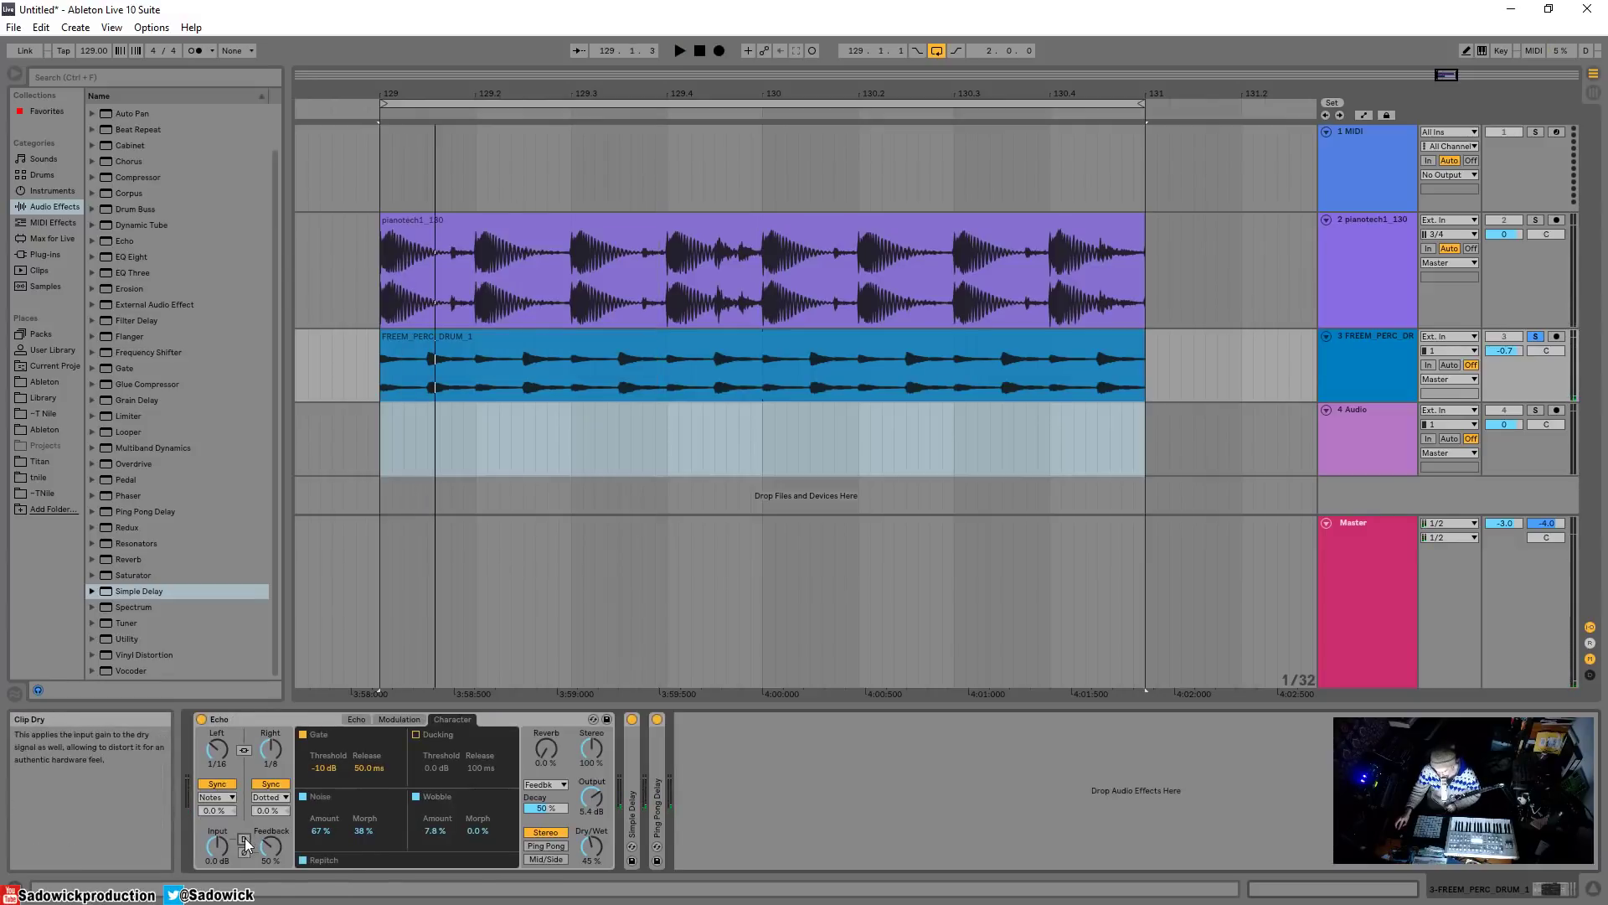
left_click_drag(217, 844, 217, 816)
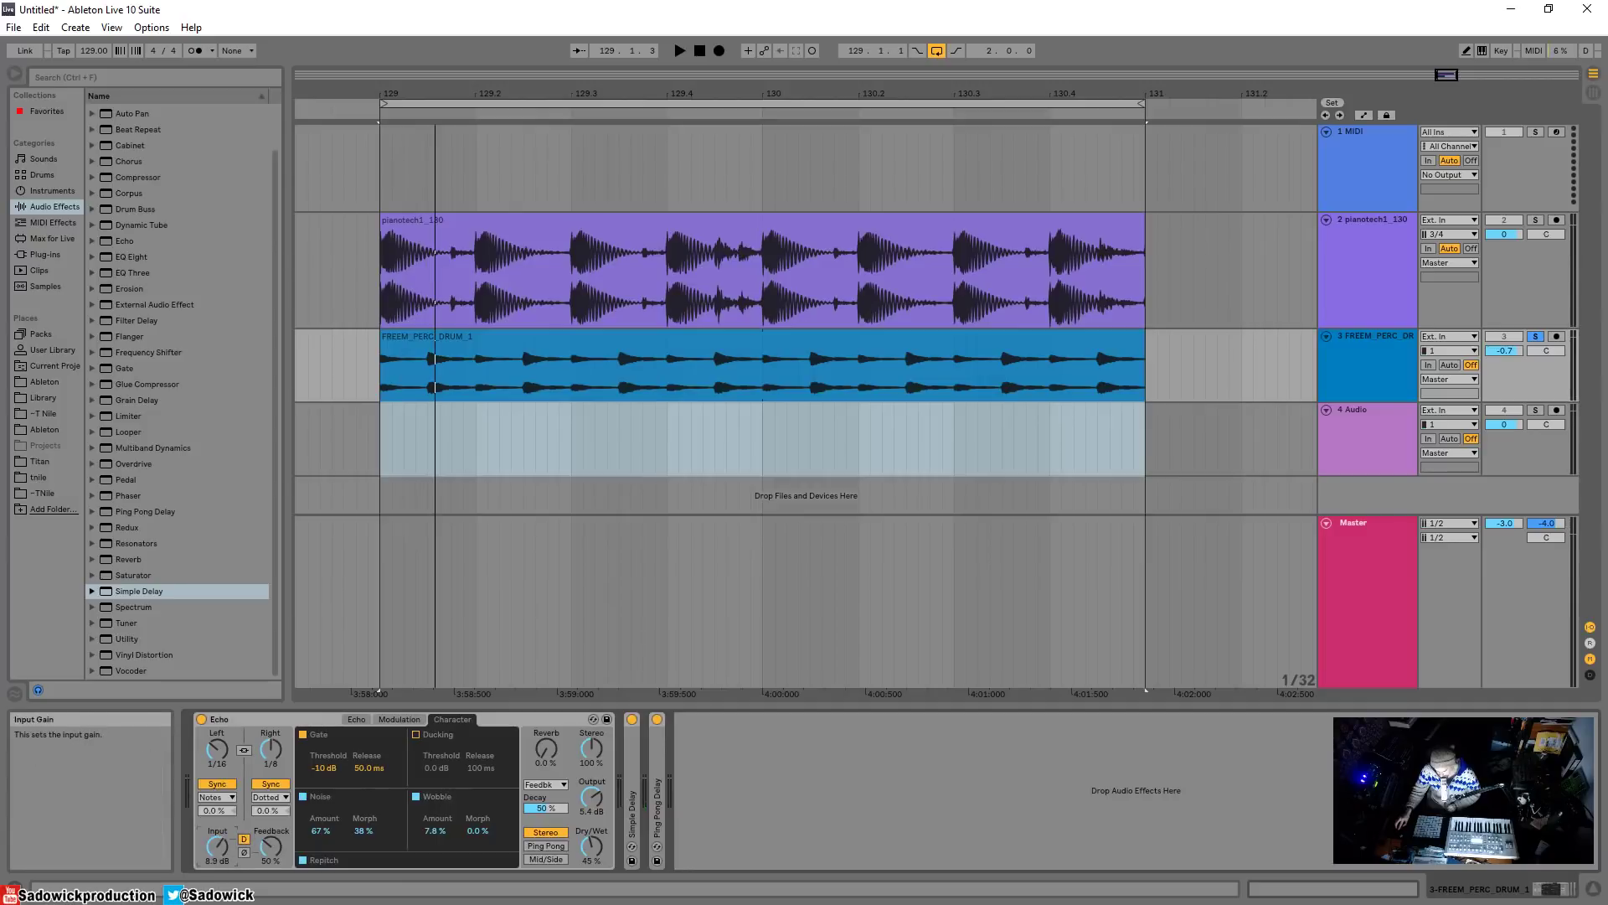
left_click_drag(591, 797, 591, 829)
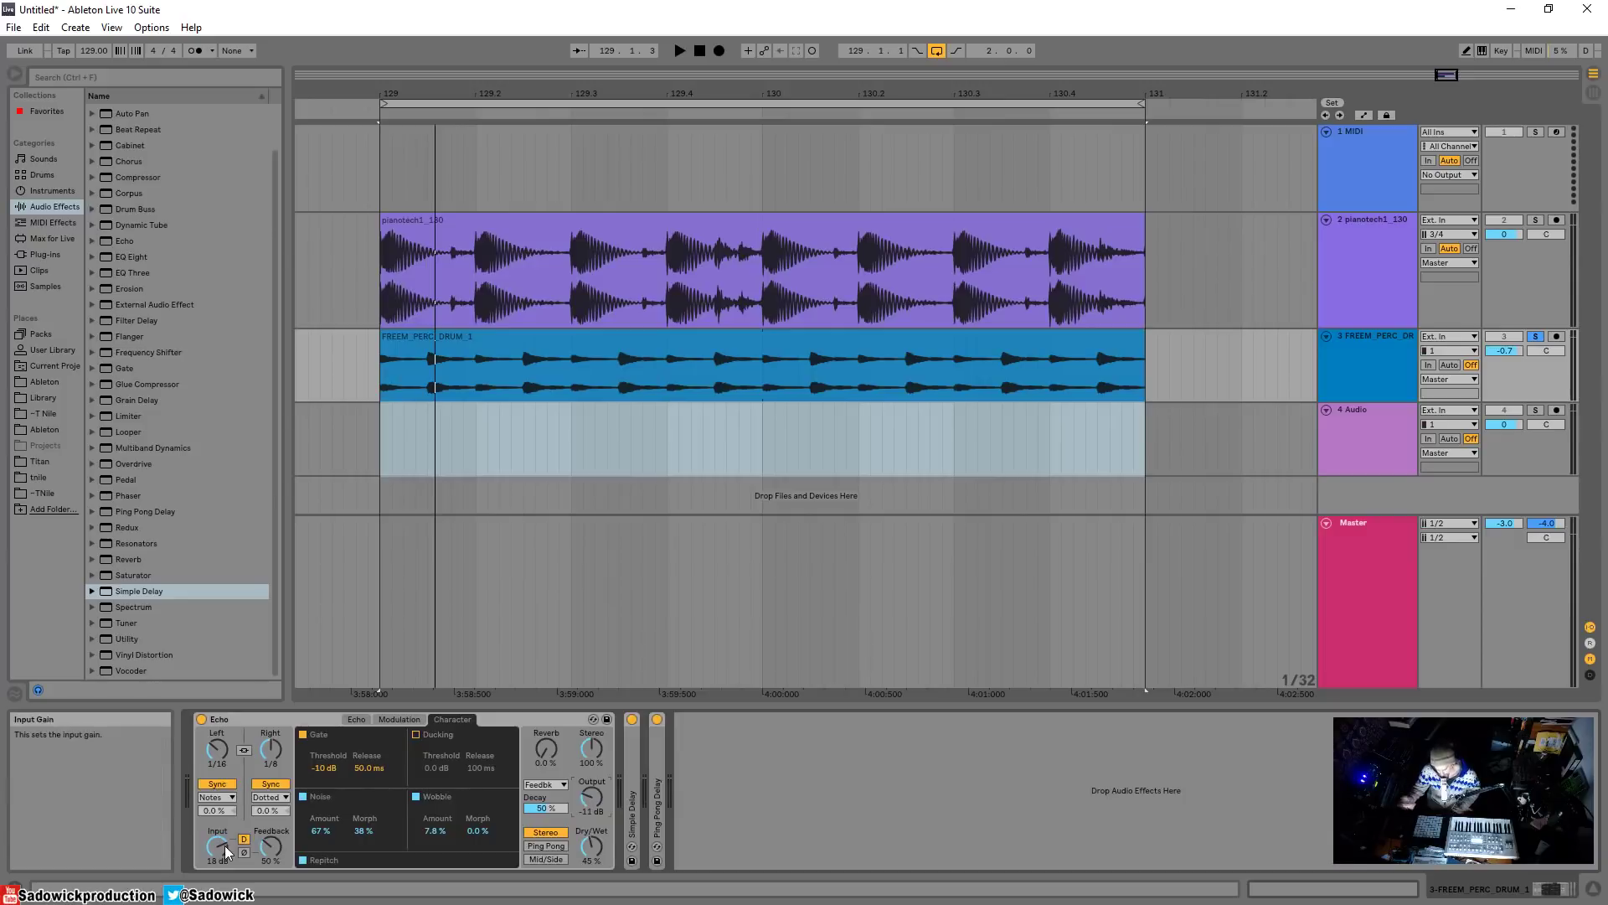
key("space")
mouse_move(208, 851)
left_mouse_down()
mouse_move(208, 829)
mouse_move(208, 846)
left_mouse_up()
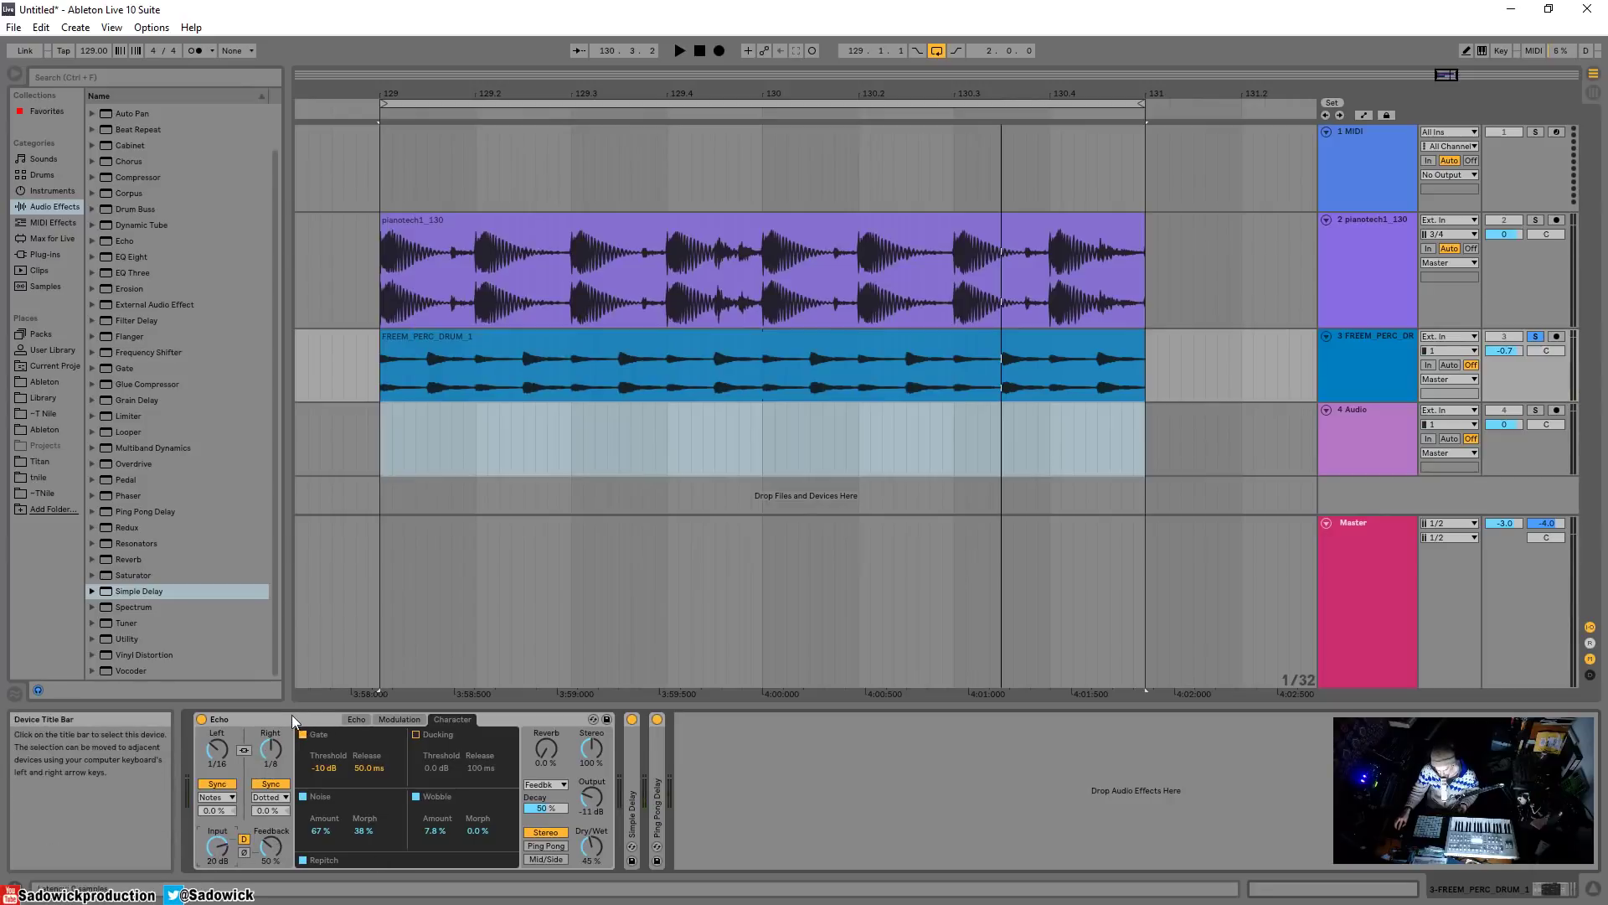
- Delete Echo, Simple Delay and Ping Pong Delay from the percussion track
right_click(256, 715)
left_click(268, 722)
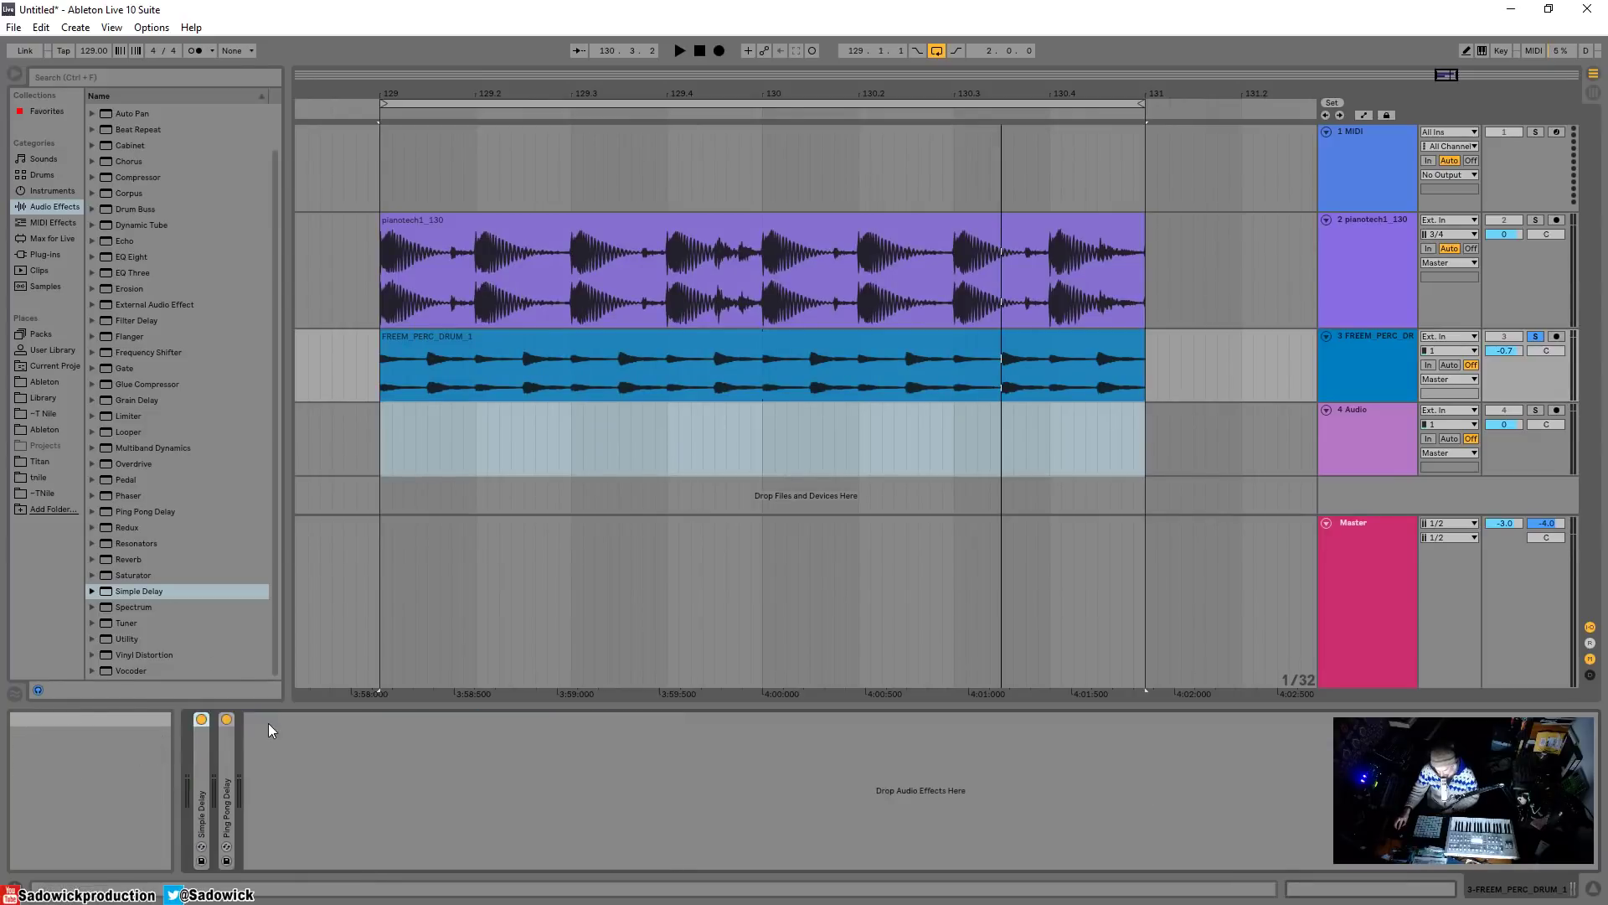
key("Delete")
key("Delete")
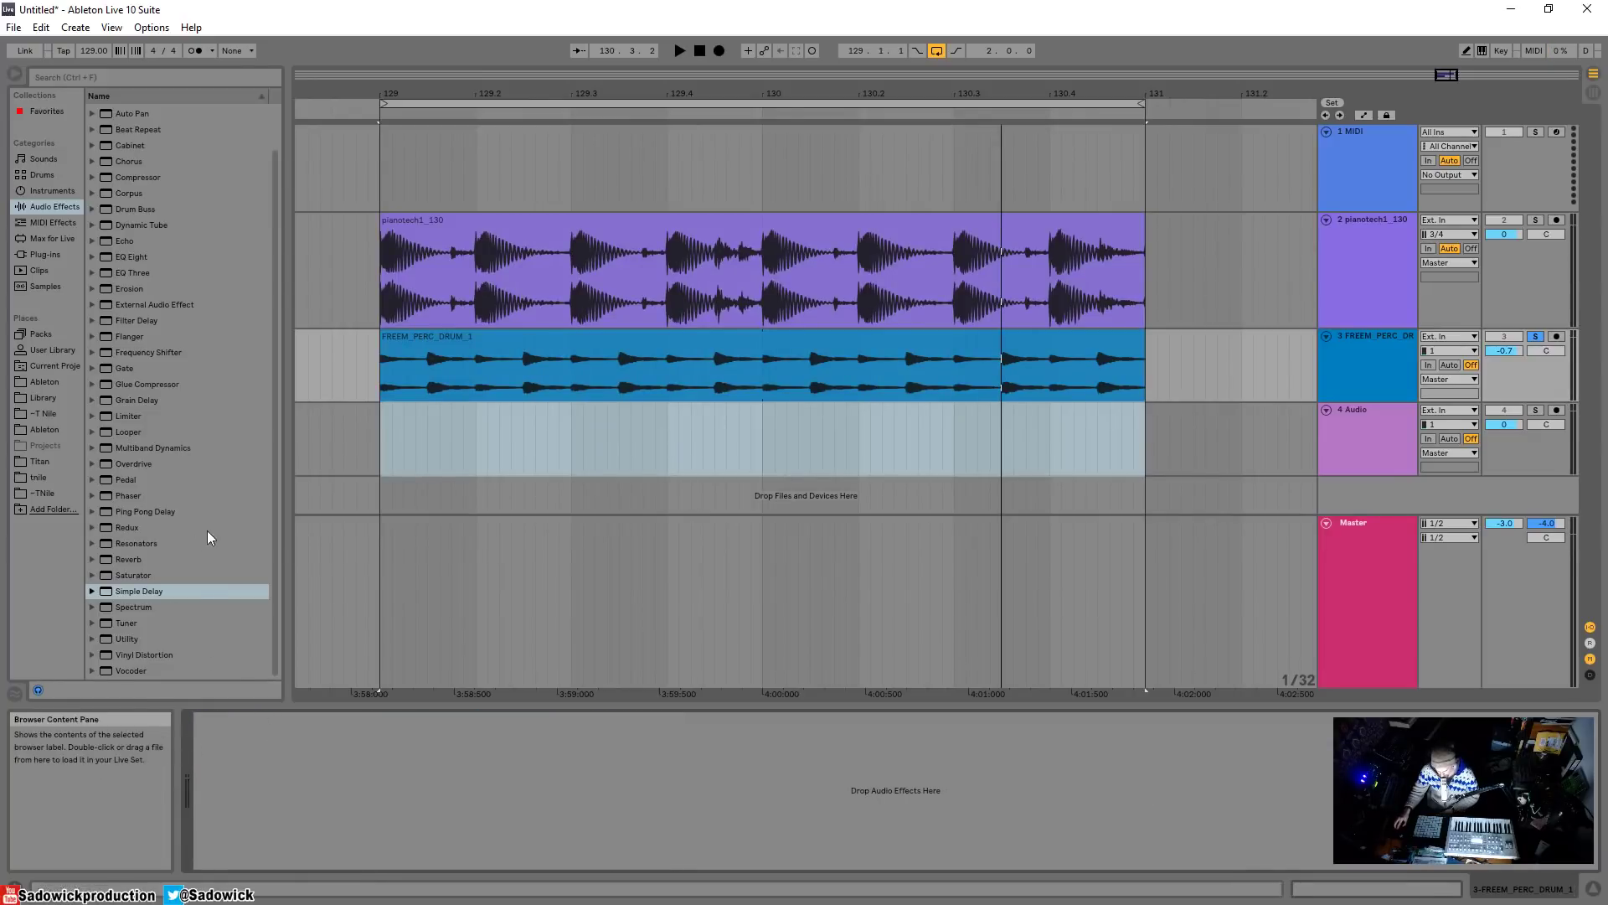
- Add a fresh Echo at 100% dry/wet, switch its delays to unsynced time at 1.00 ms, and audition the loop
left_click_drag(118, 239, 343, 842)
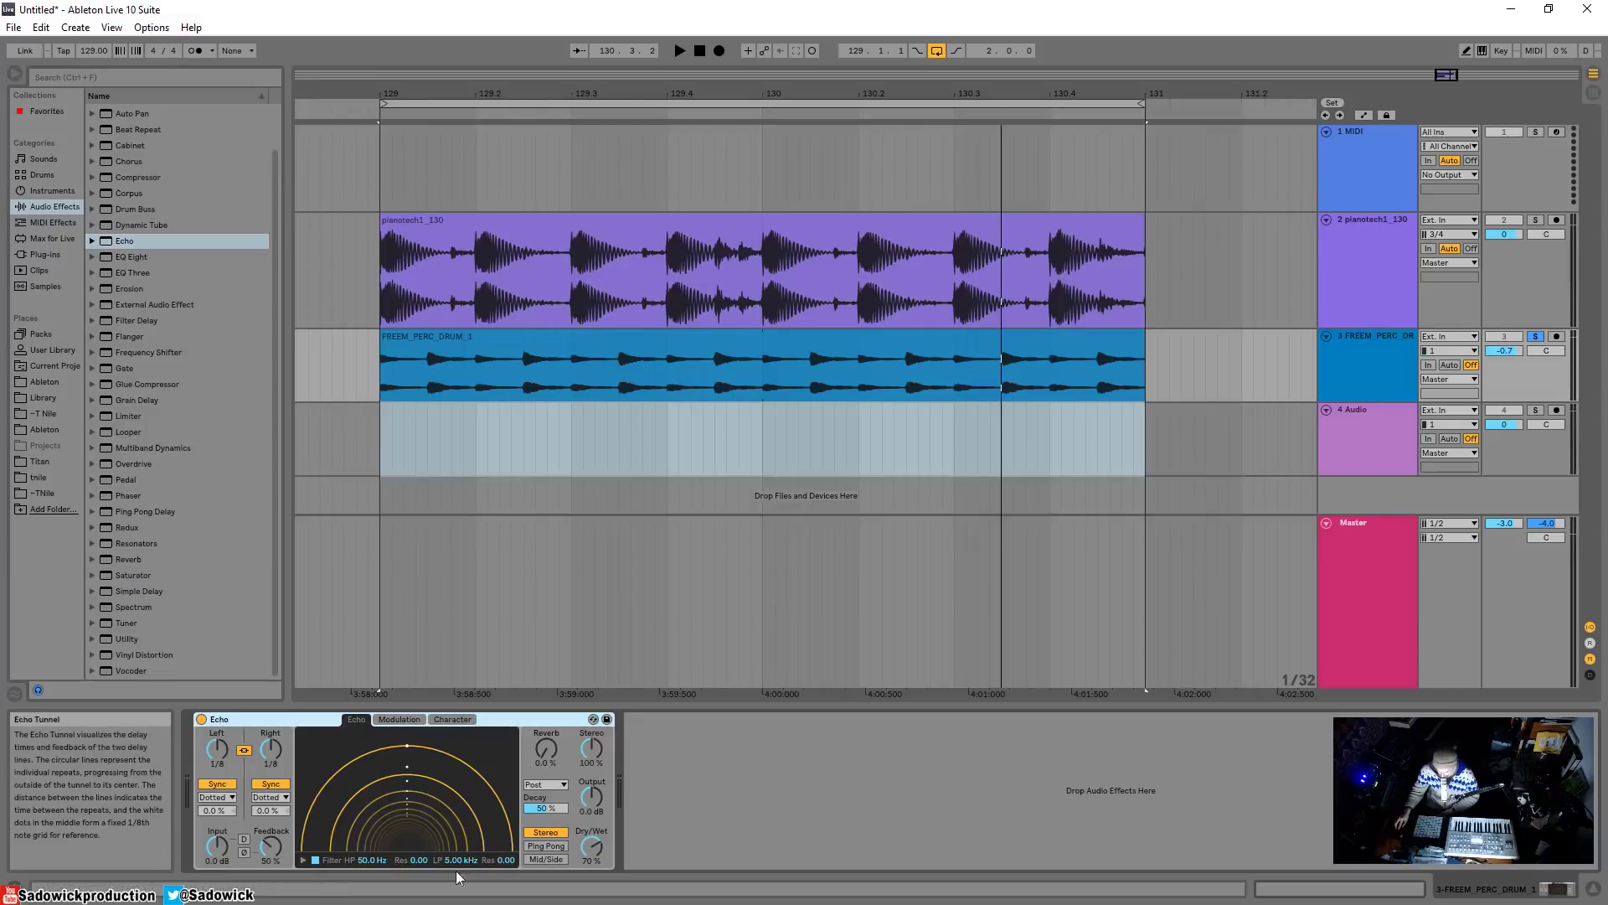
left_click_drag(593, 850, 593, 808)
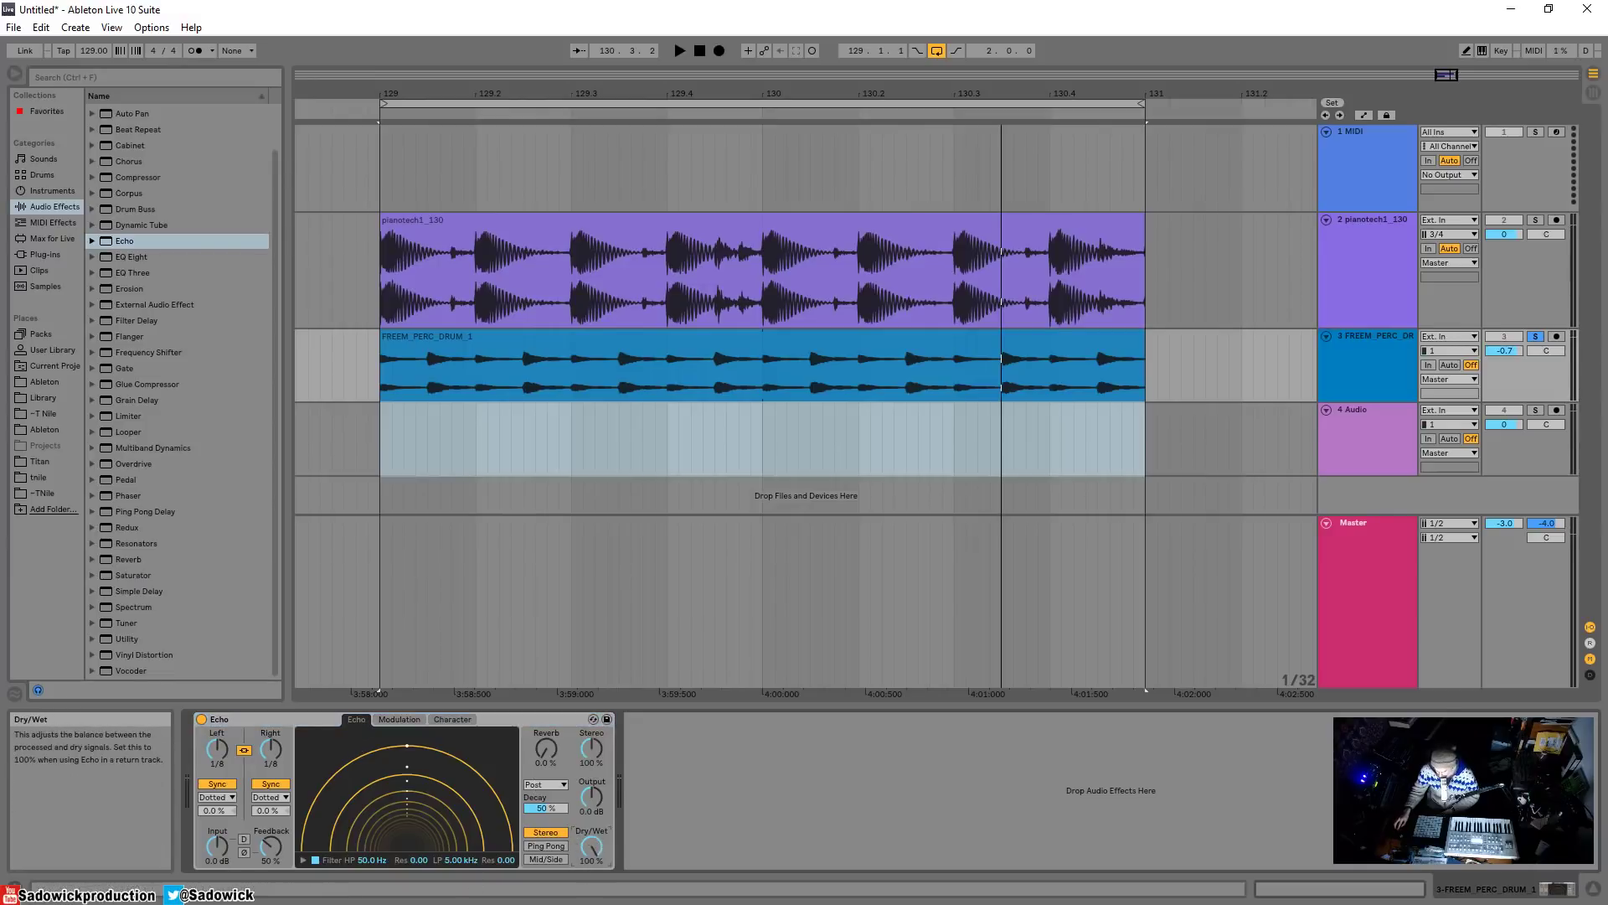
left_click(234, 785)
left_click_drag(229, 764, 229, 837)
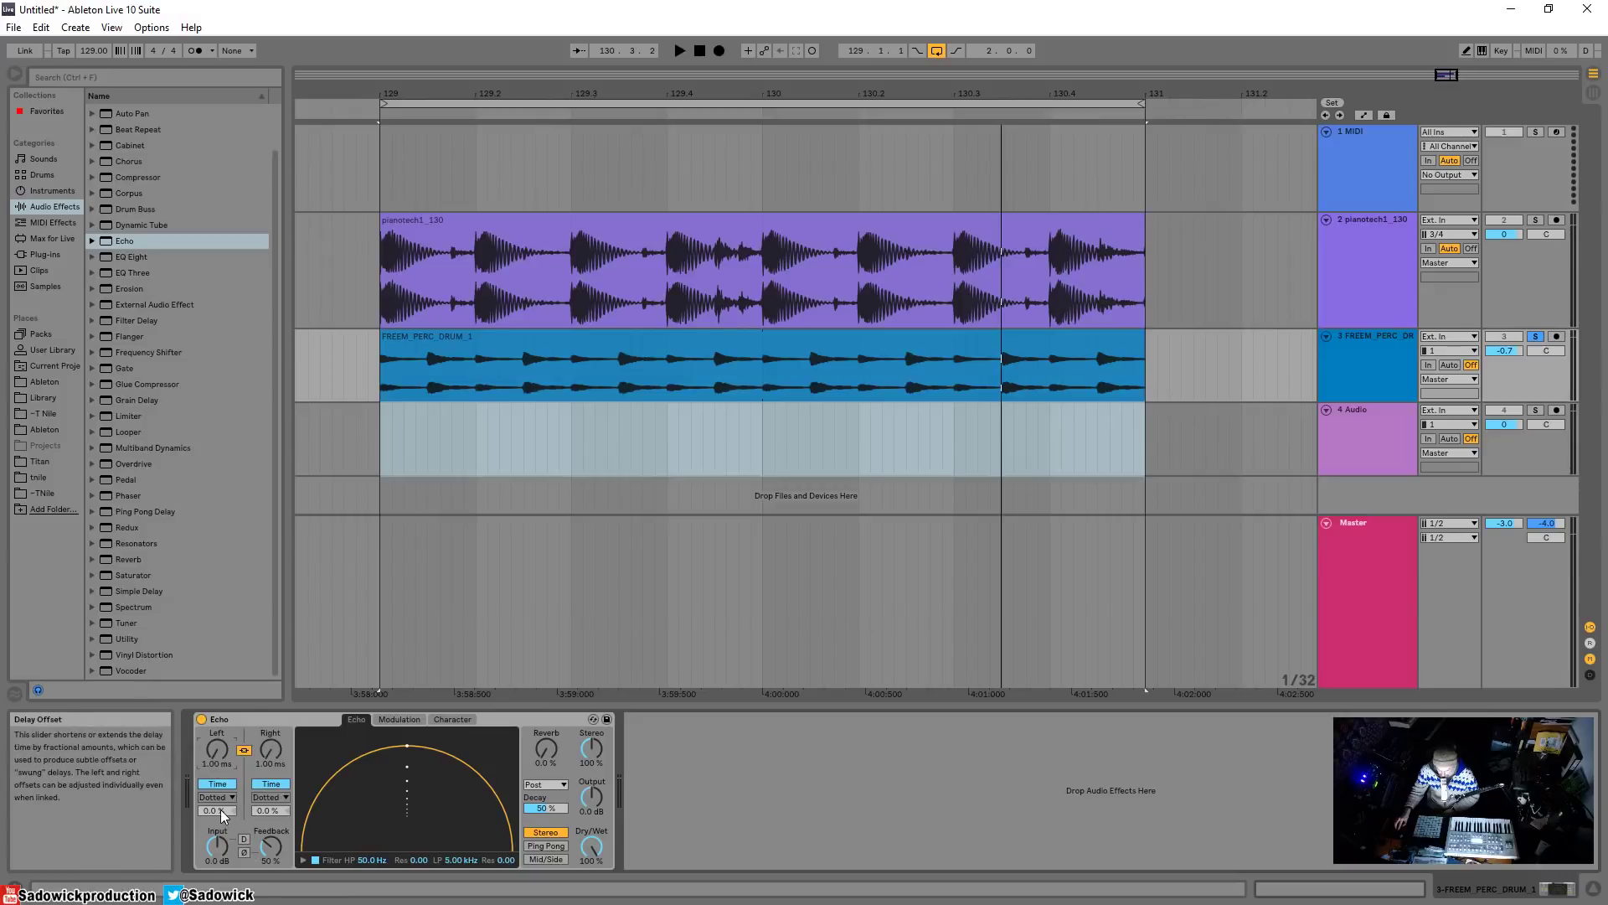
key("space")
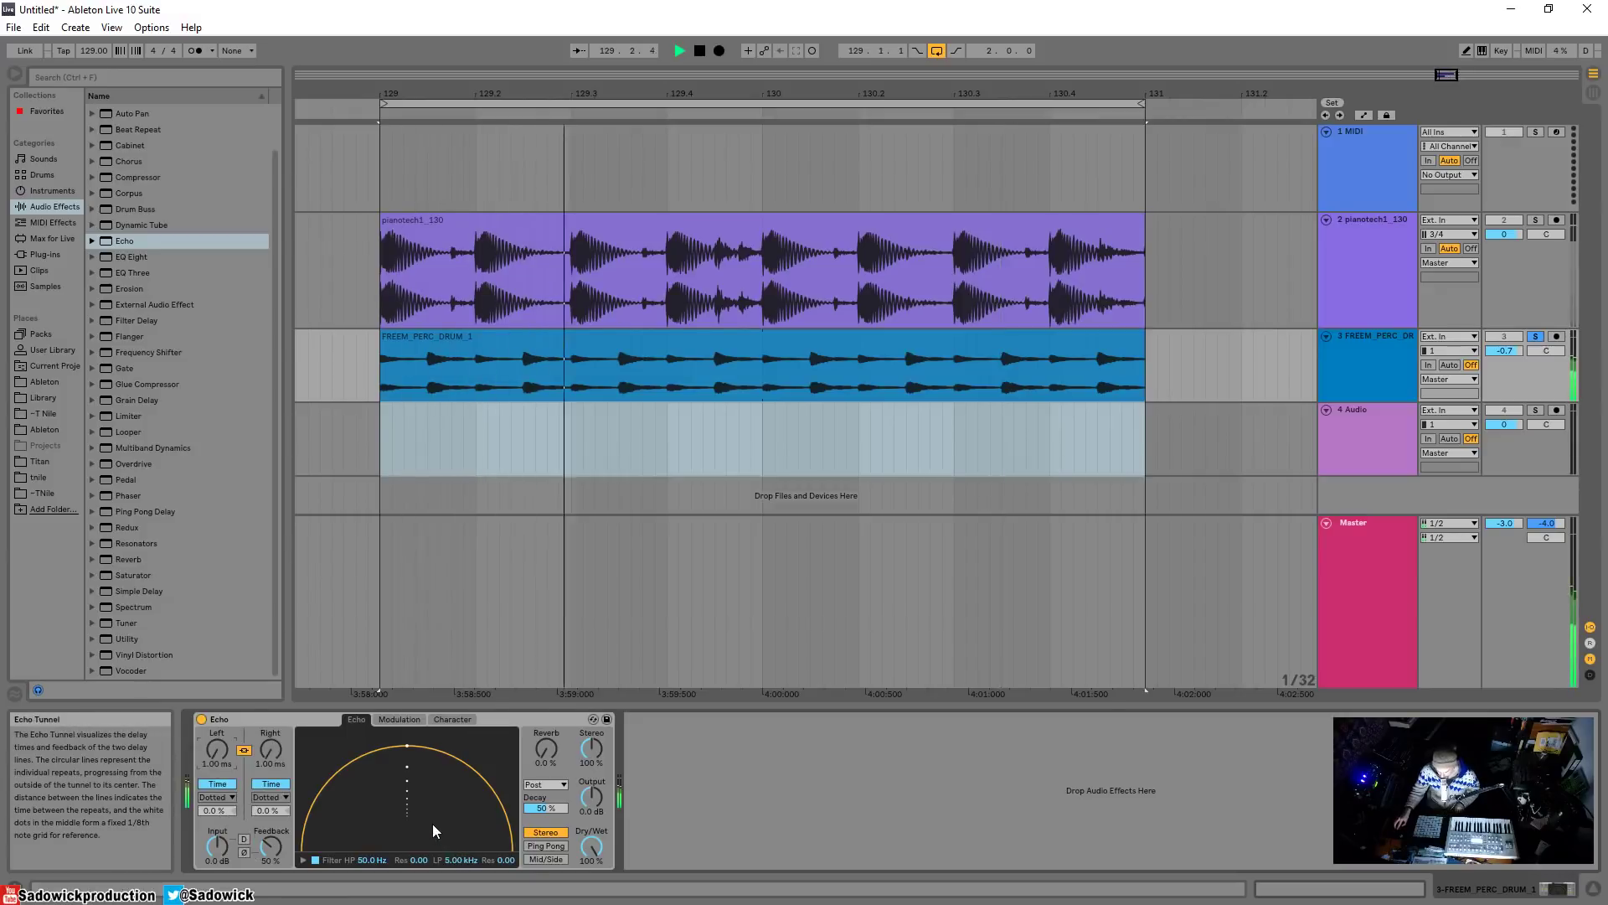
- Set Echo's feedback to 0% and raise its input gain with Clip Dry enabled during playback
left_click_drag(273, 846, 273, 888)
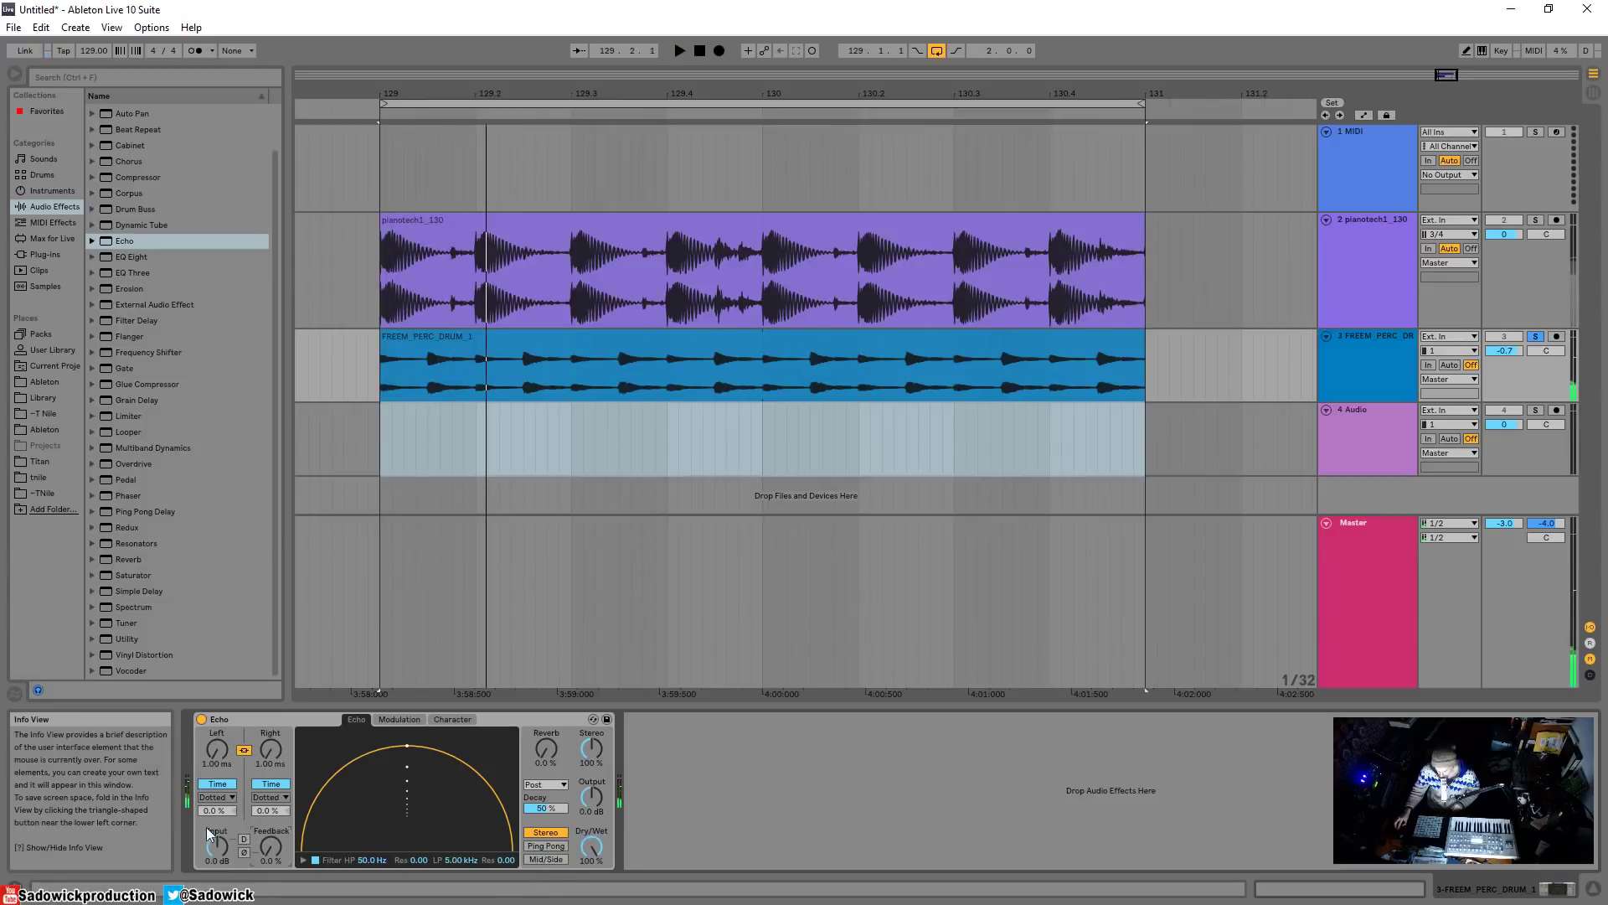
left_click_drag(217, 846, 217, 844)
key("space")
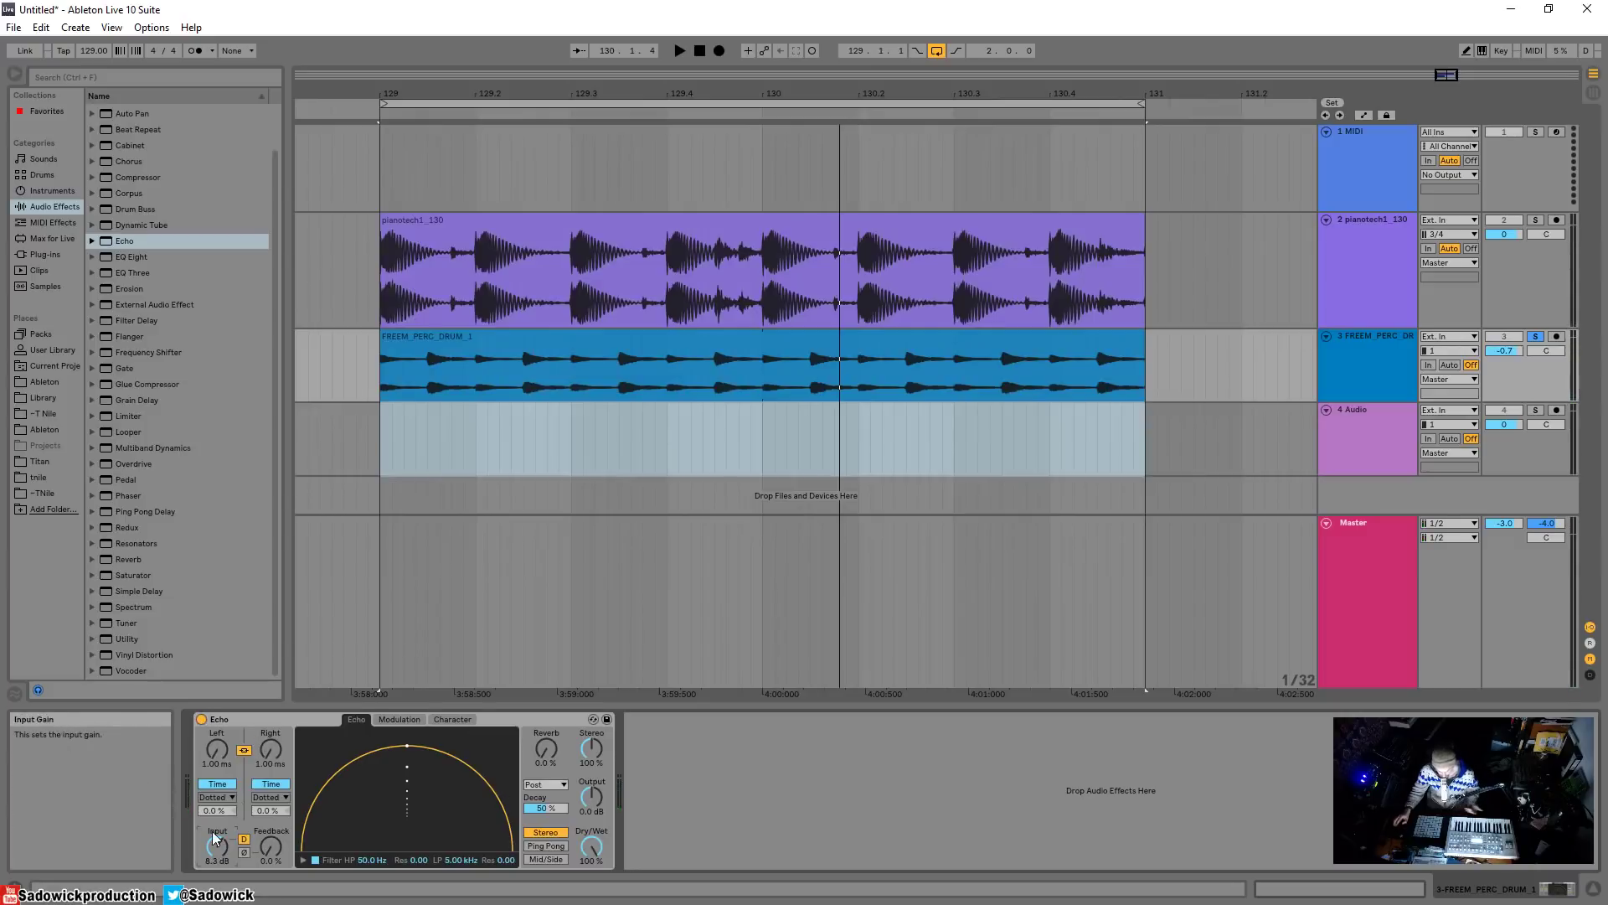
- Unlink Echo's channels and set the right delay time to 9.67 ms while auditioning the loop
left_click(243, 750)
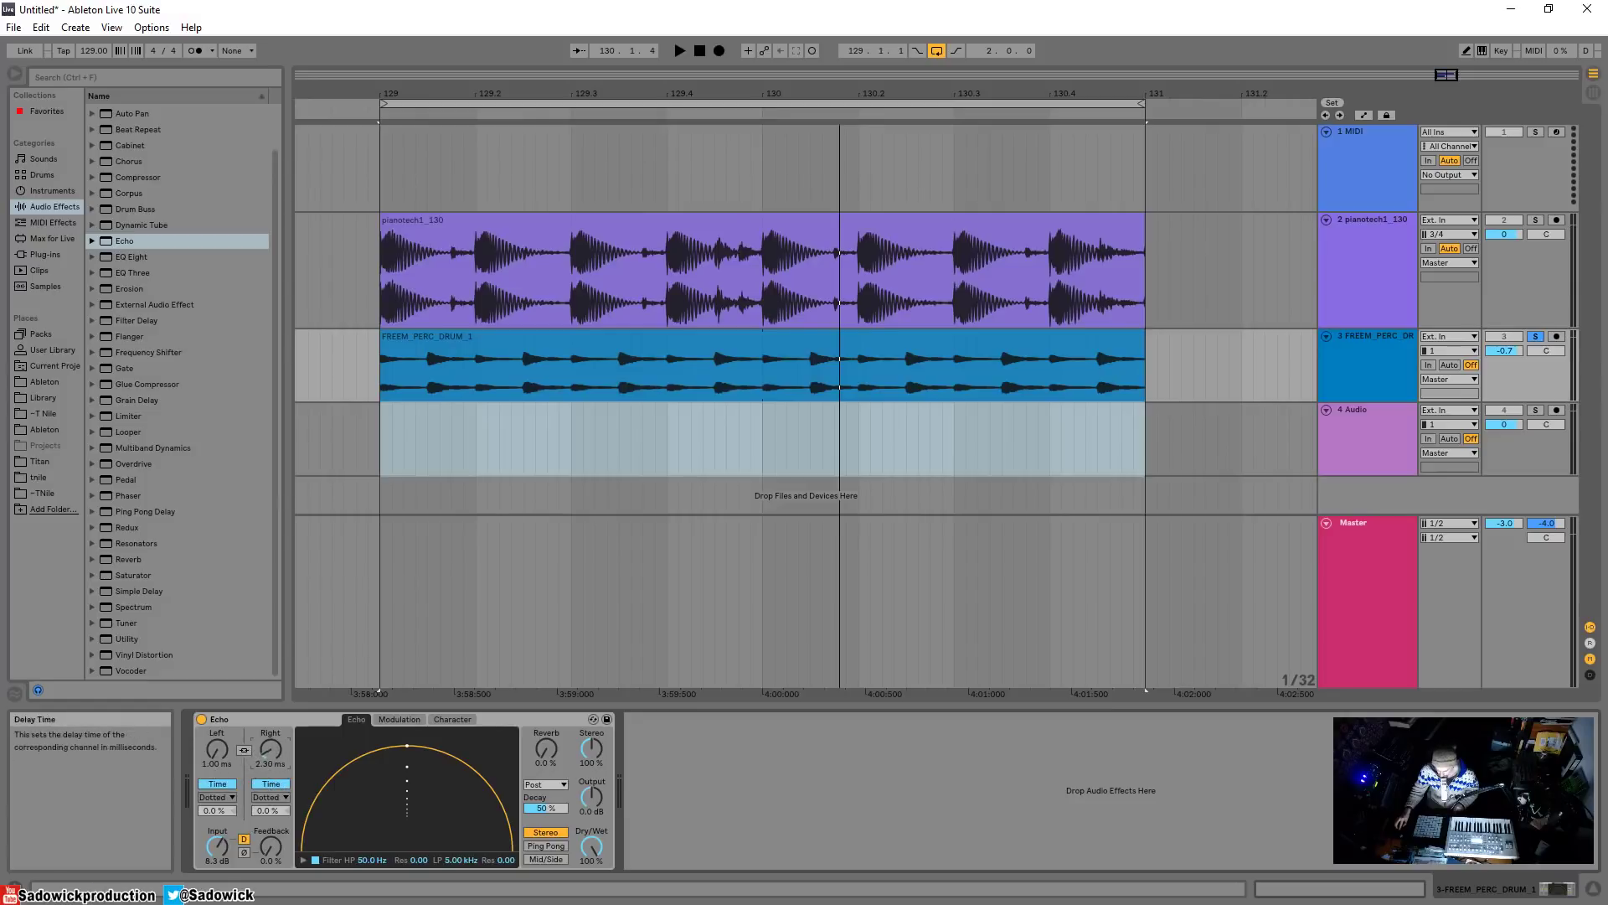
key("space")
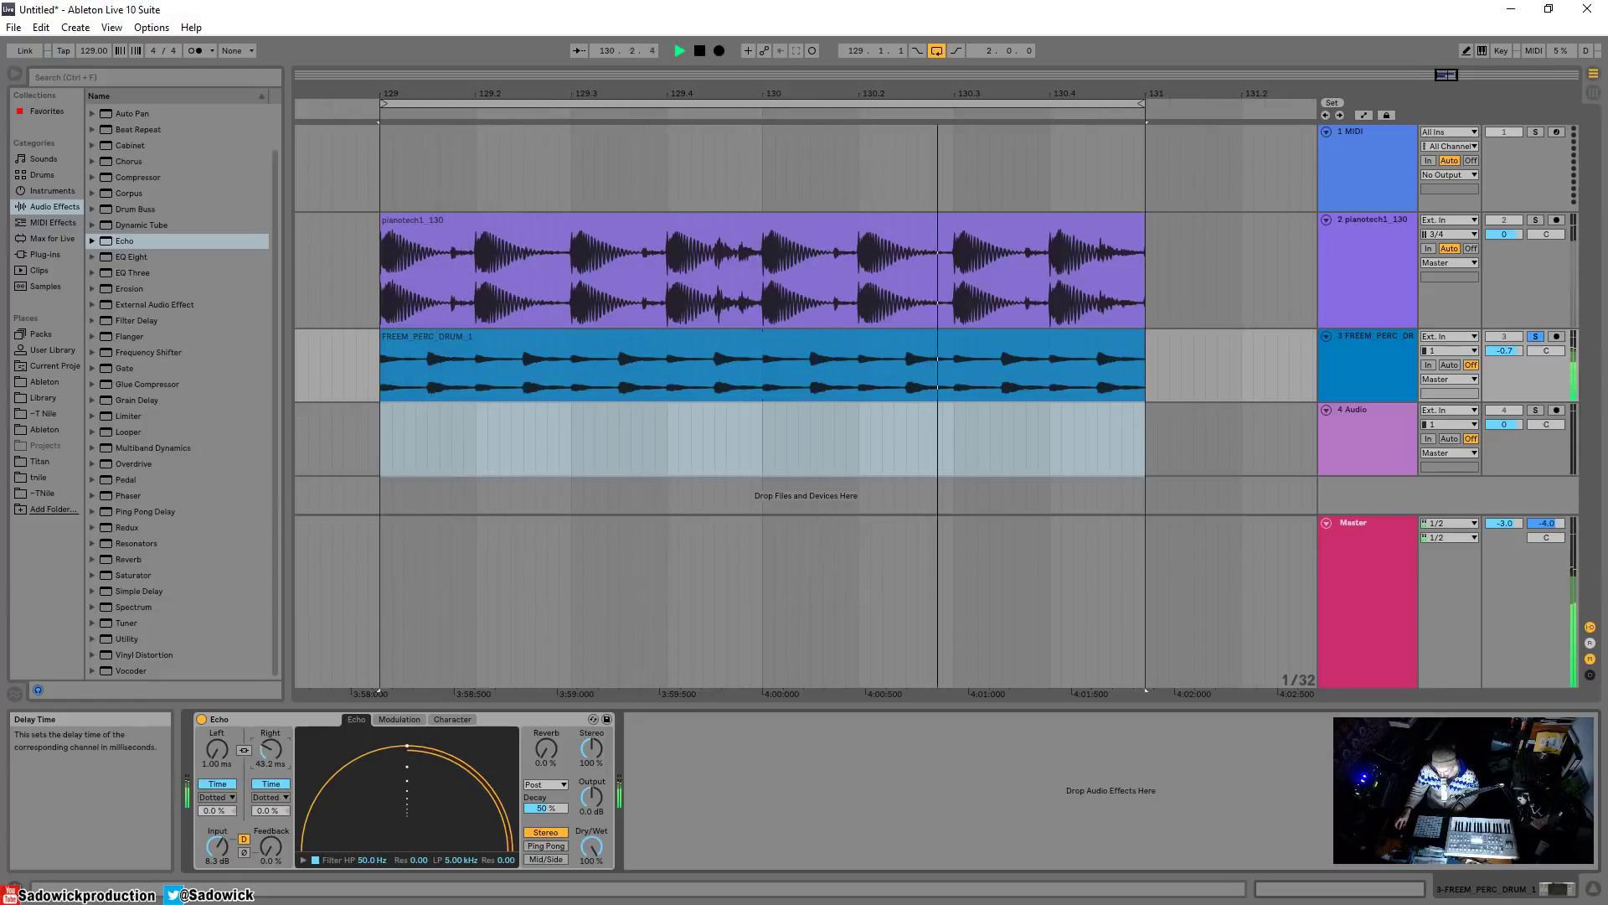
left_click_drag(272, 749, 275, 752)
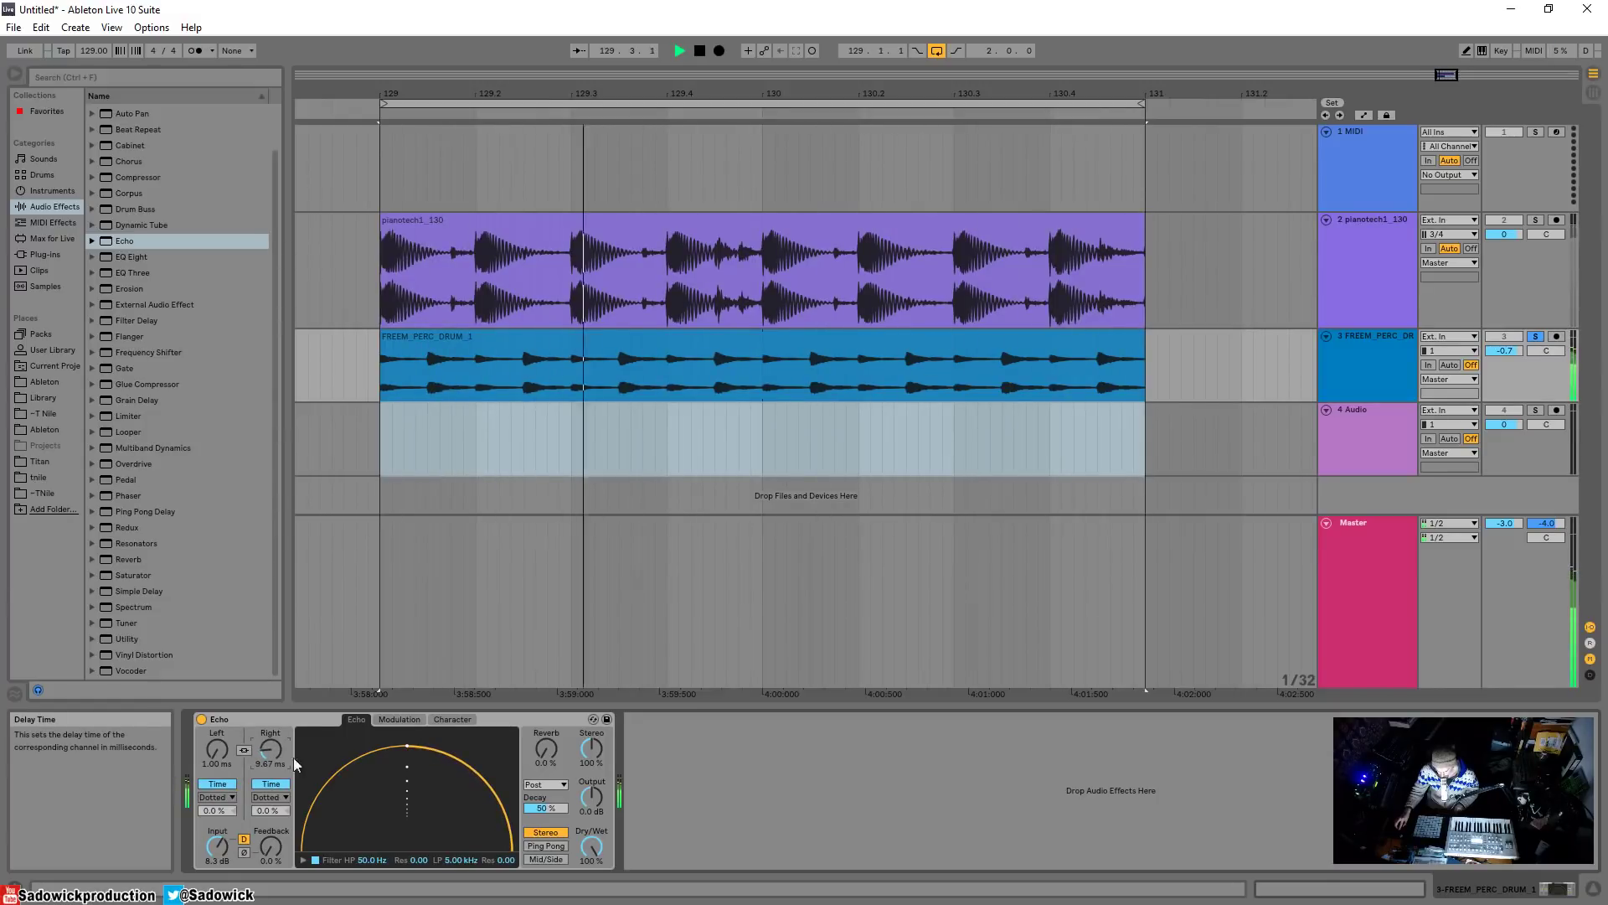
key("space")
- Open Echo's filter range to 20 Hz high-pass and 20 kHz low-pass, and raise the input gain to 11 dB
left_click(303, 860)
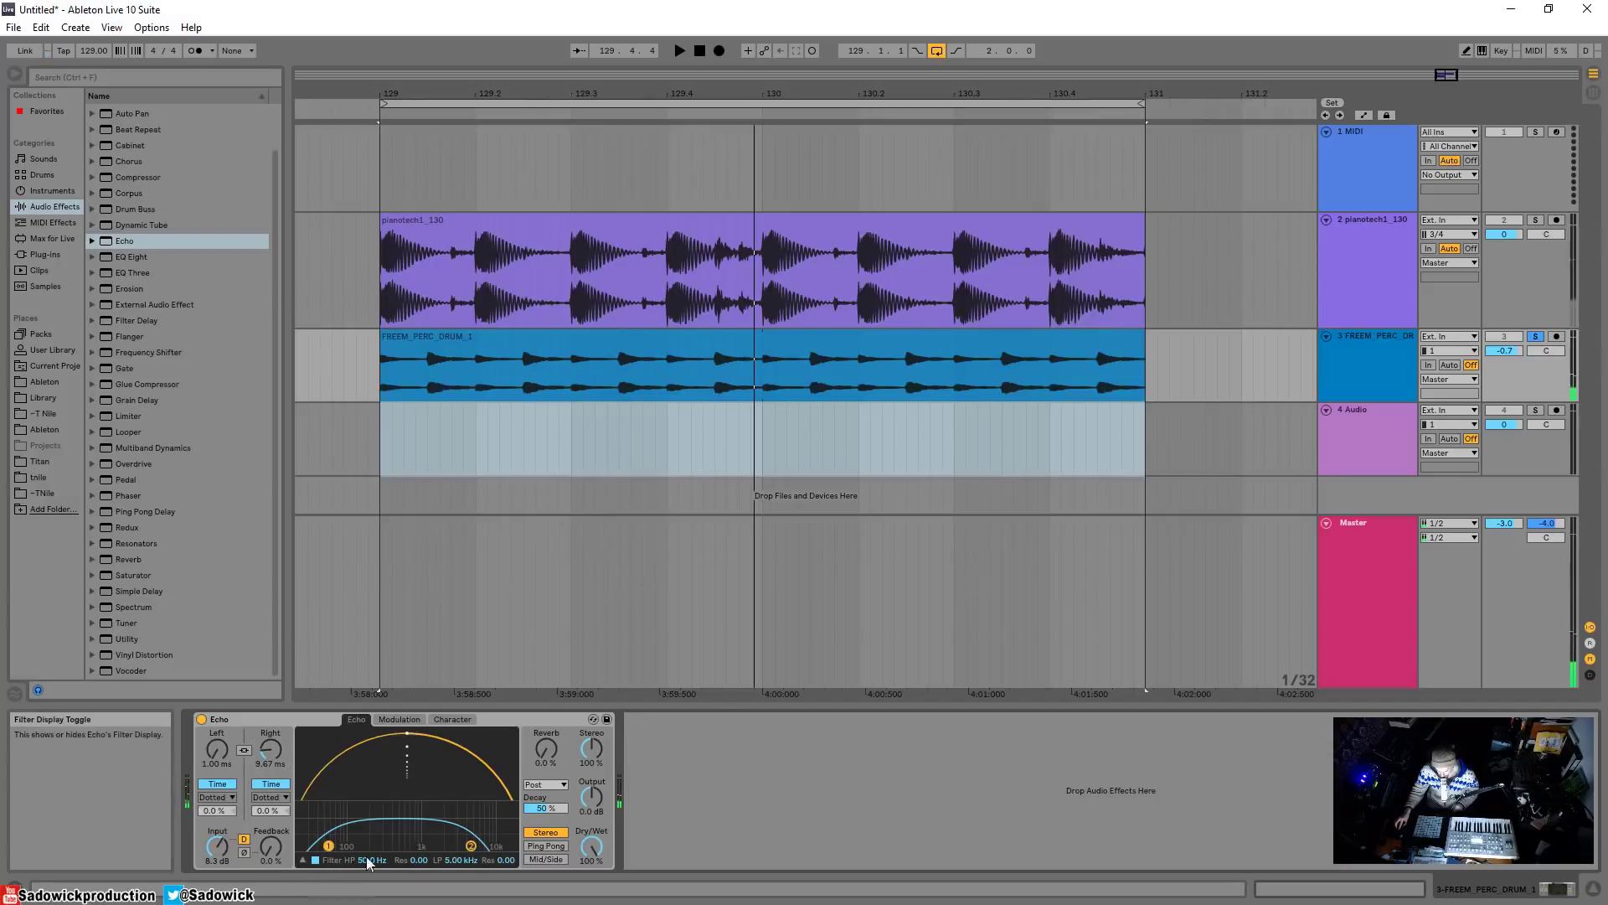
left_click_drag(455, 863, 517, 840)
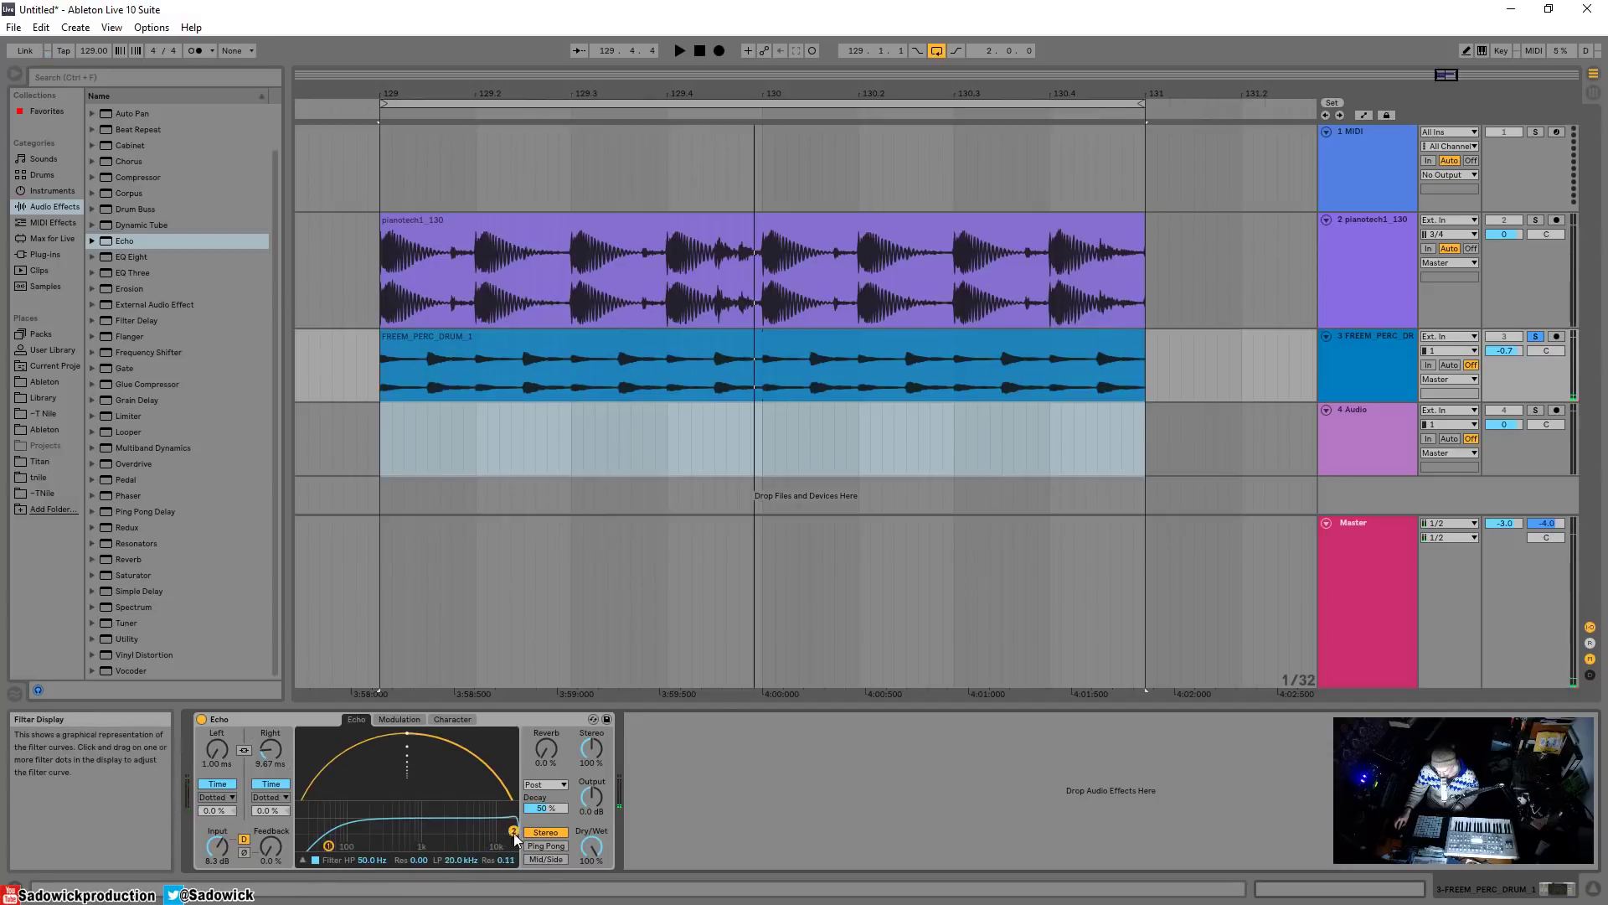
key("space")
left_click_drag(229, 844, 230, 827)
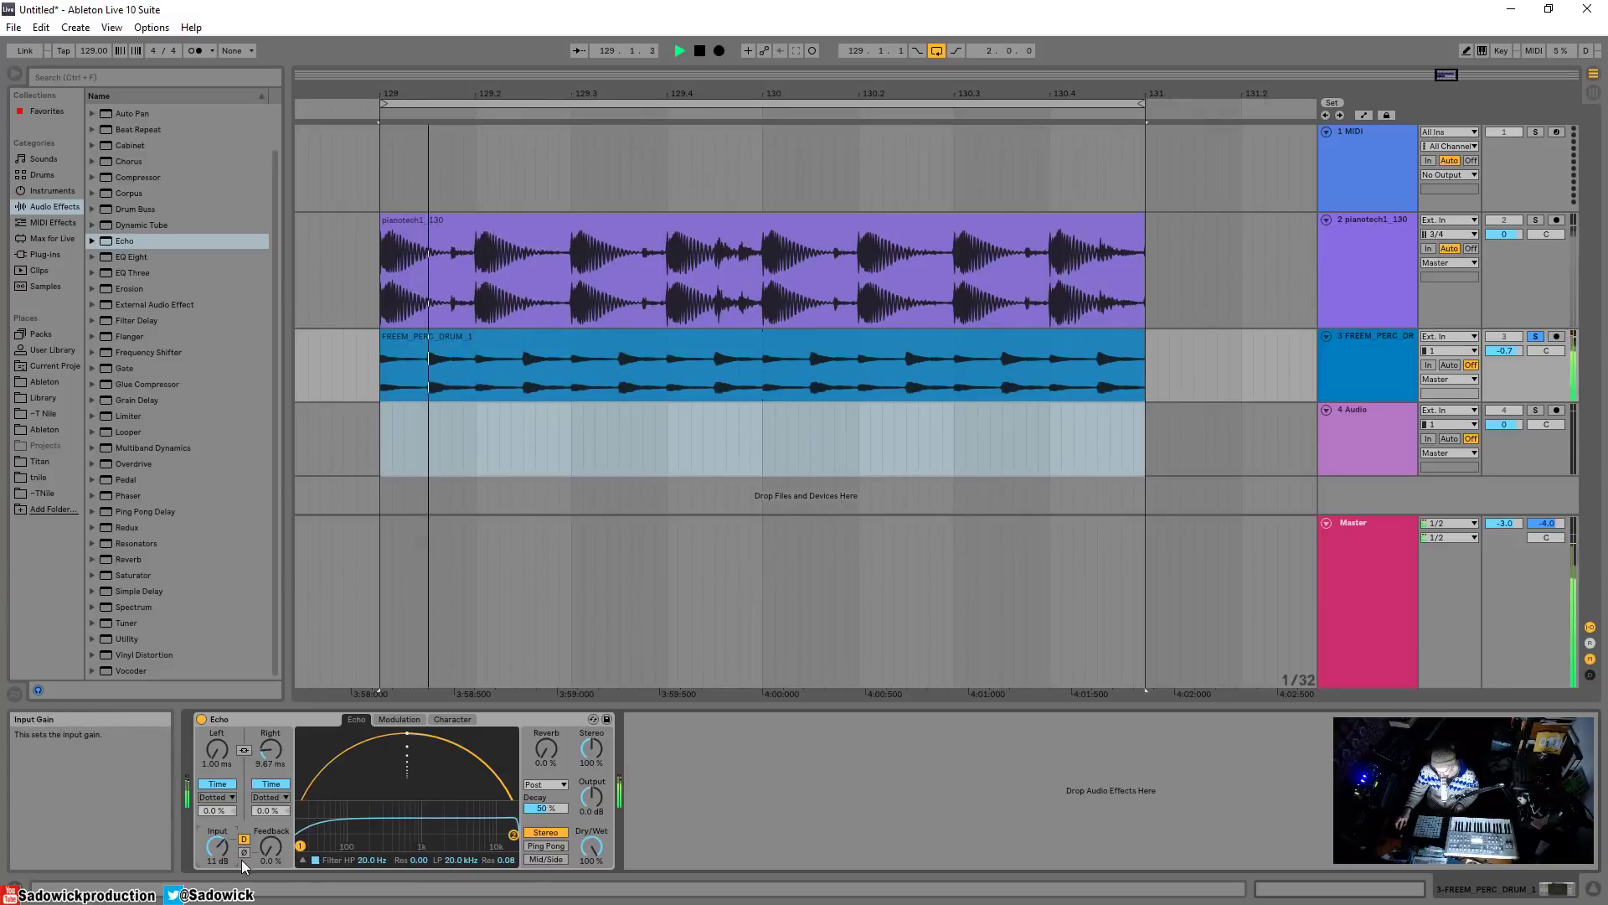
key("space")
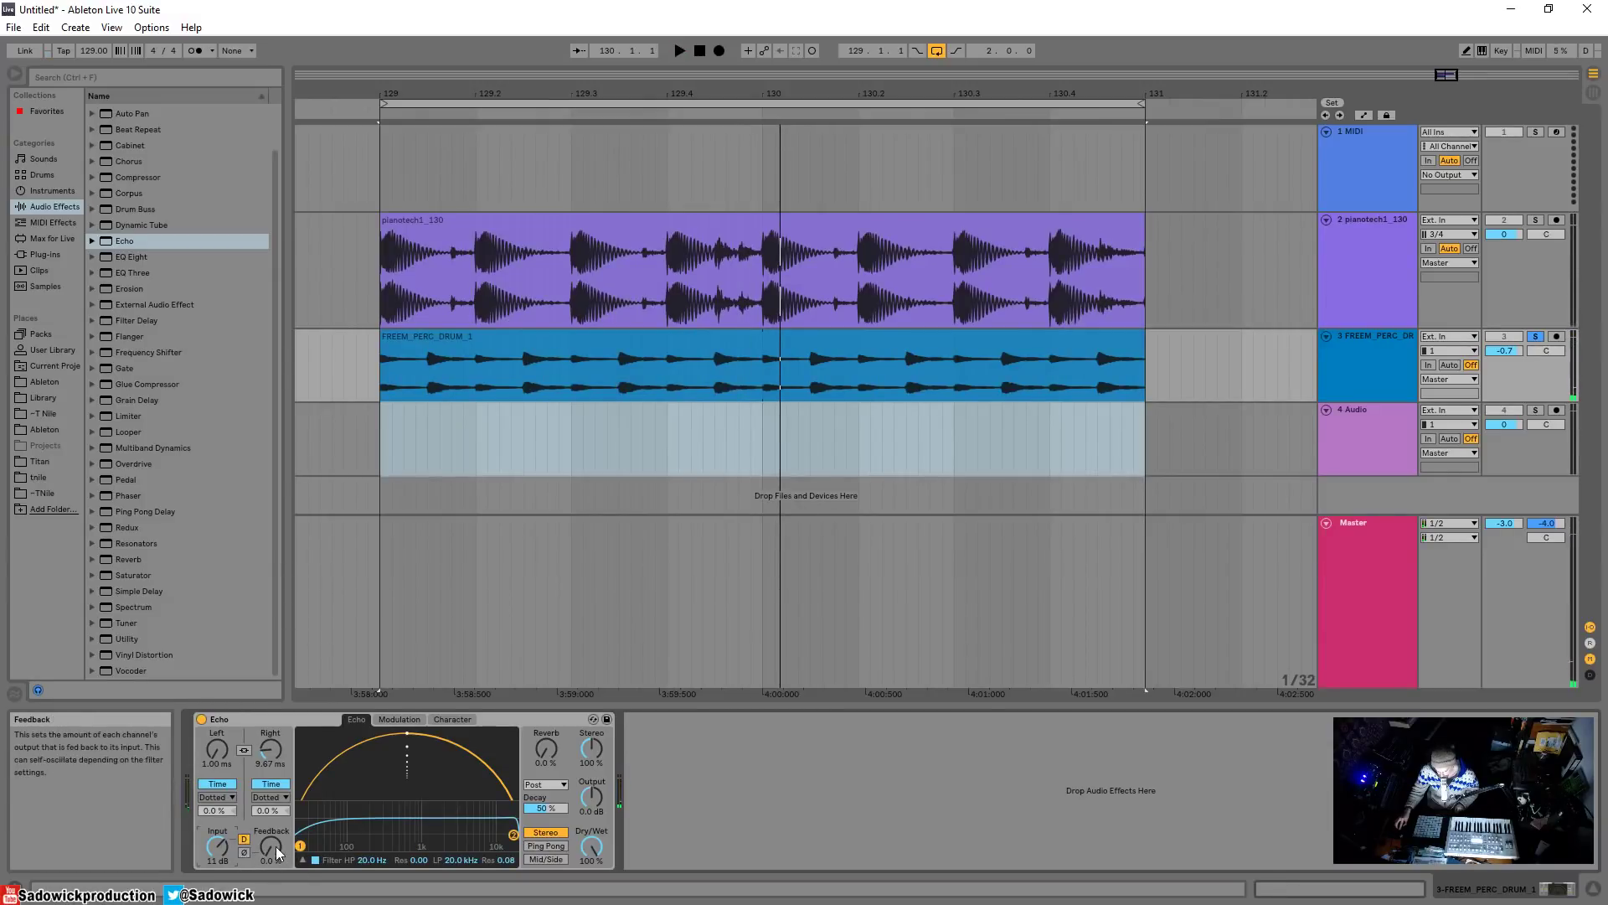
- Lower Echo's output gain to -5.1 dB and widen its stereo width to 111% during playback
key("space")
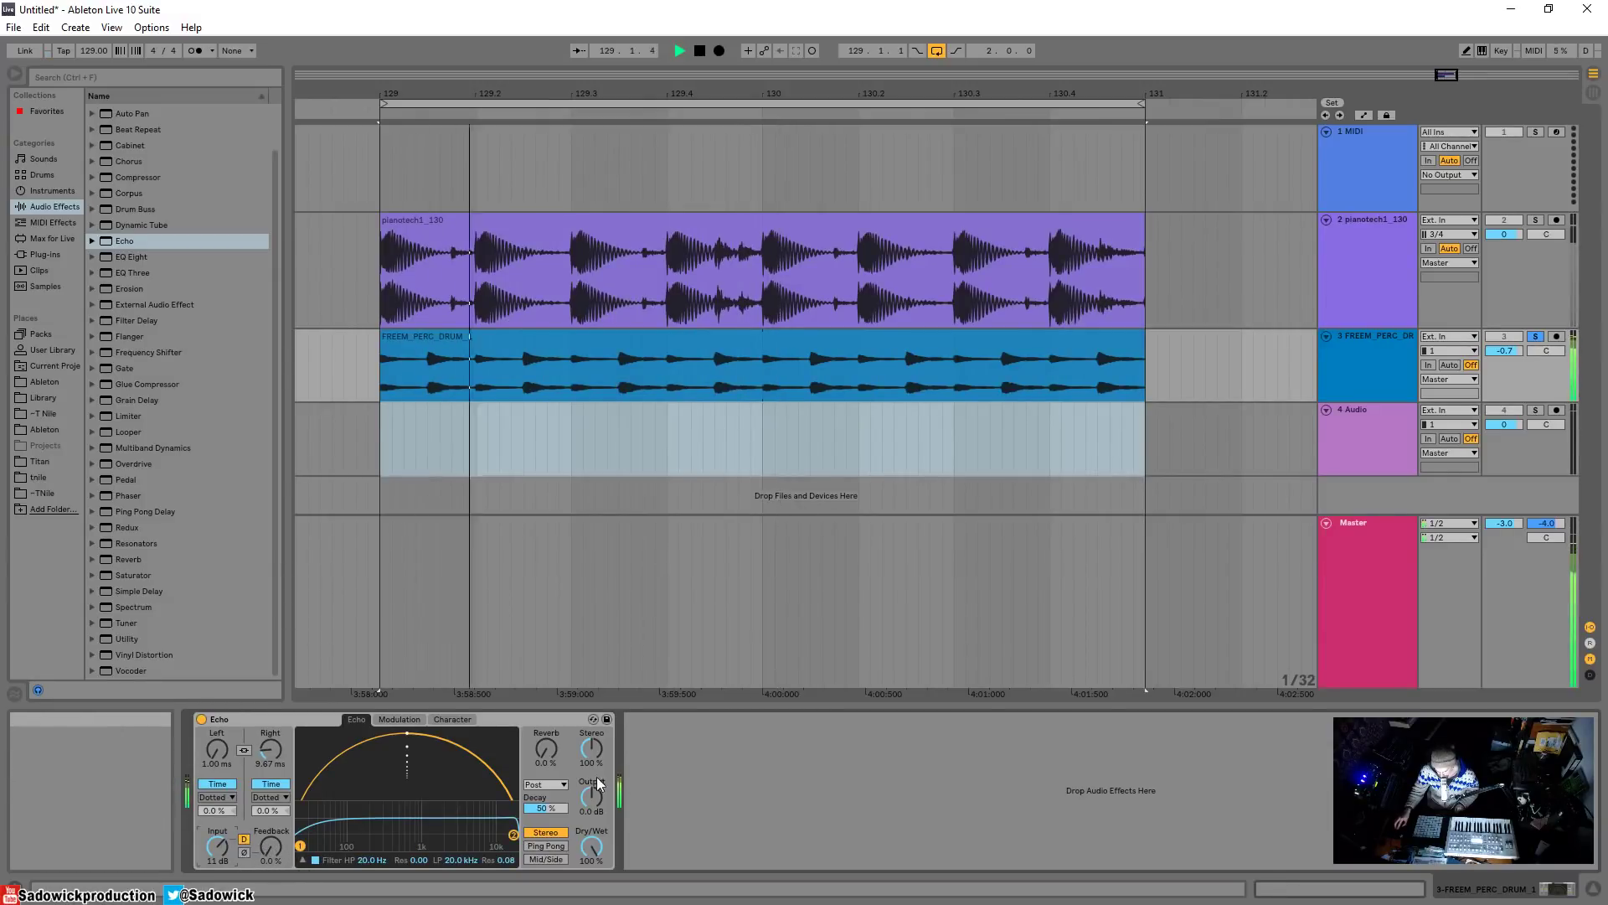
left_click_drag(592, 794, 592, 817)
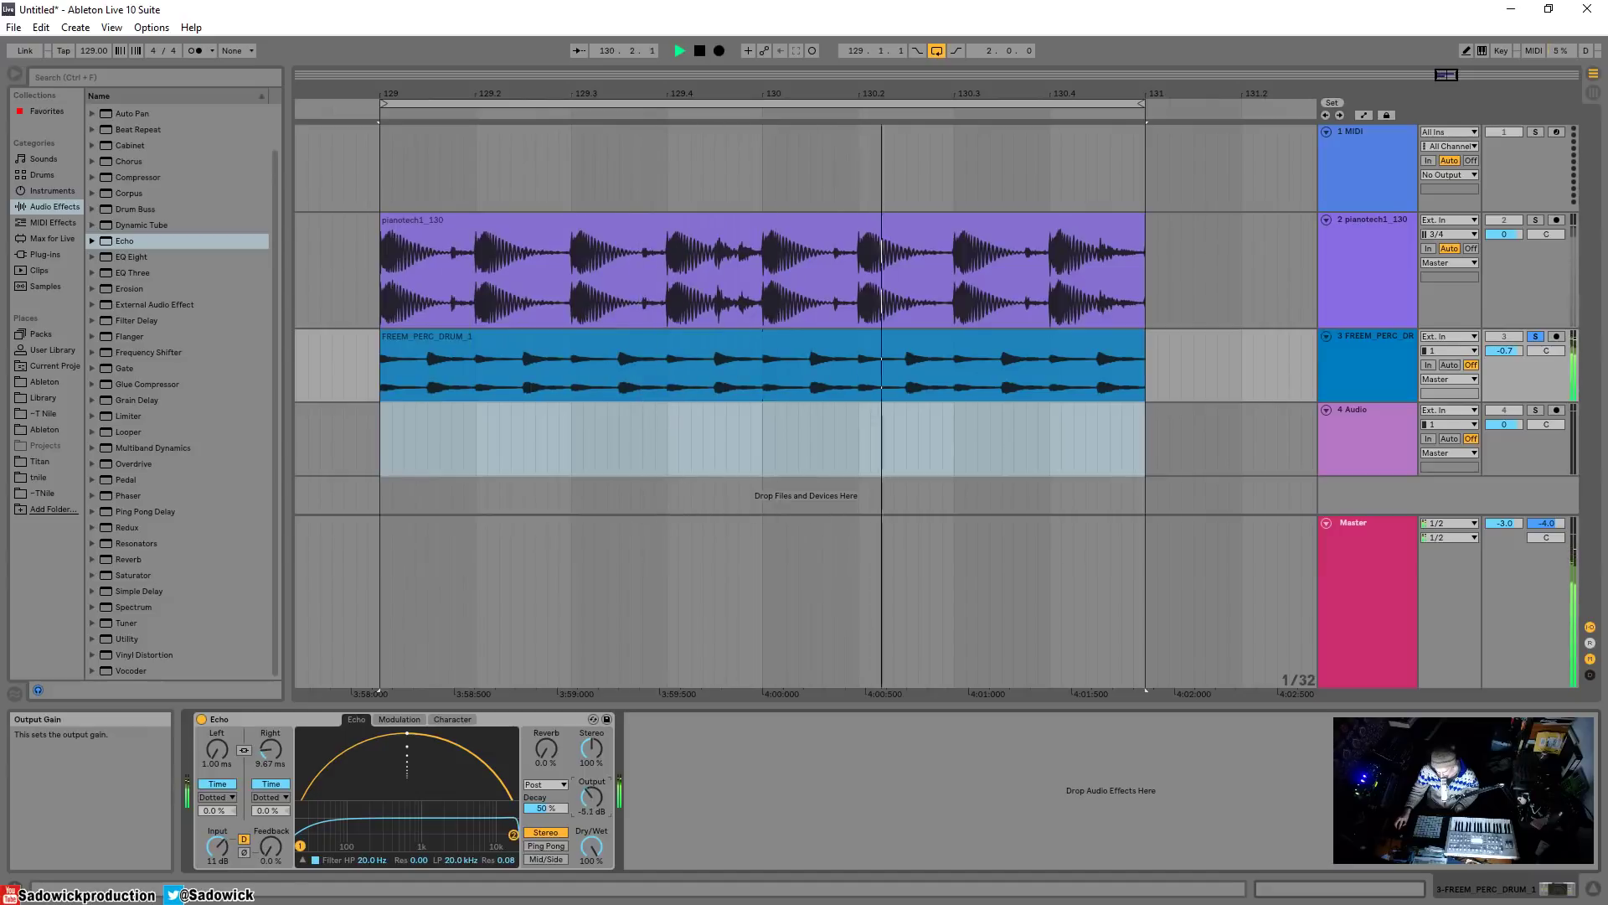
key("space")
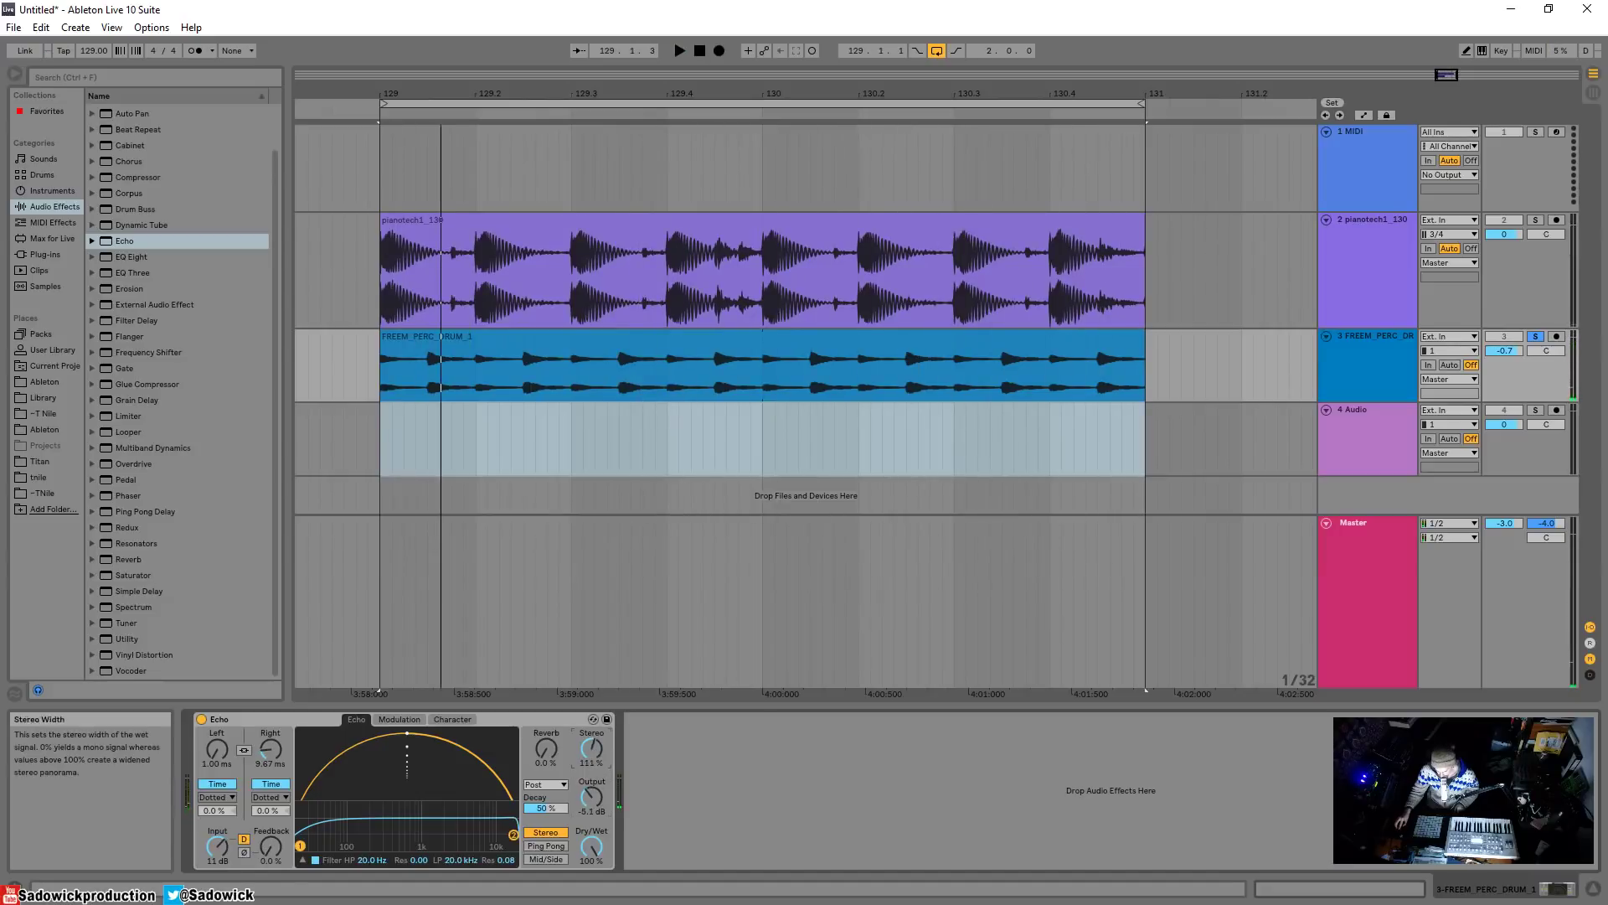
- Return Echo's stereo width to 100%, and audition the loop with 25% reverb and a 71% decay
key("space")
left_click_drag(591, 748, 540, 804)
key("space")
key("Delete")
key("space")
key("space")
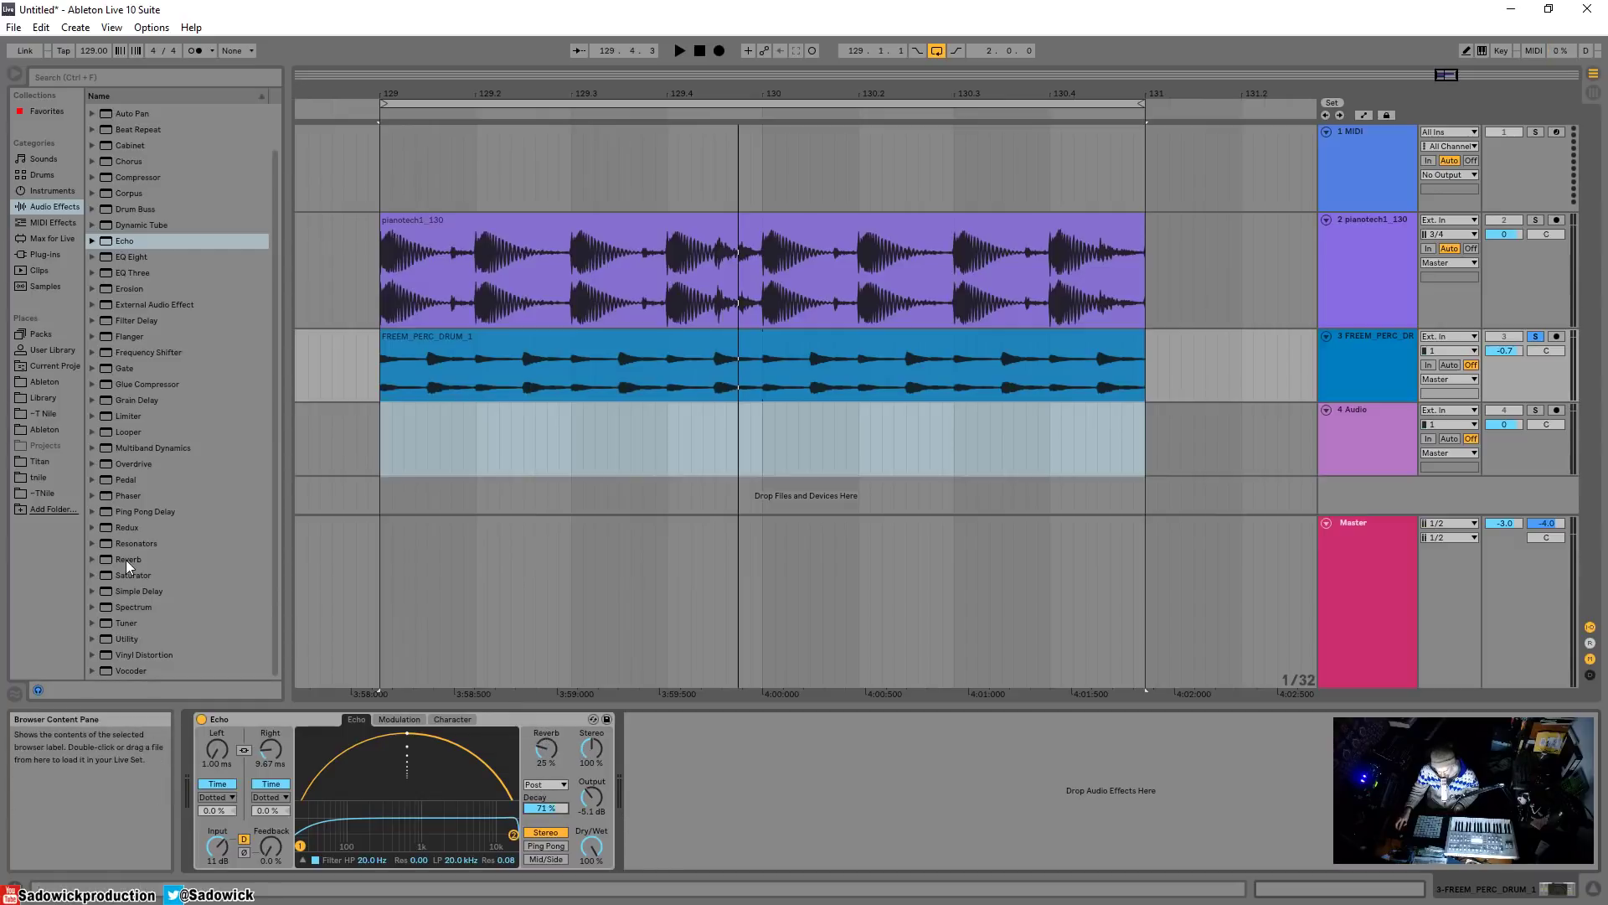
- Add a Reverb device after Echo for comparison, and delete it again
left_click_drag(126, 559, 863, 784)
right_click(791, 726)
left_click(794, 727)
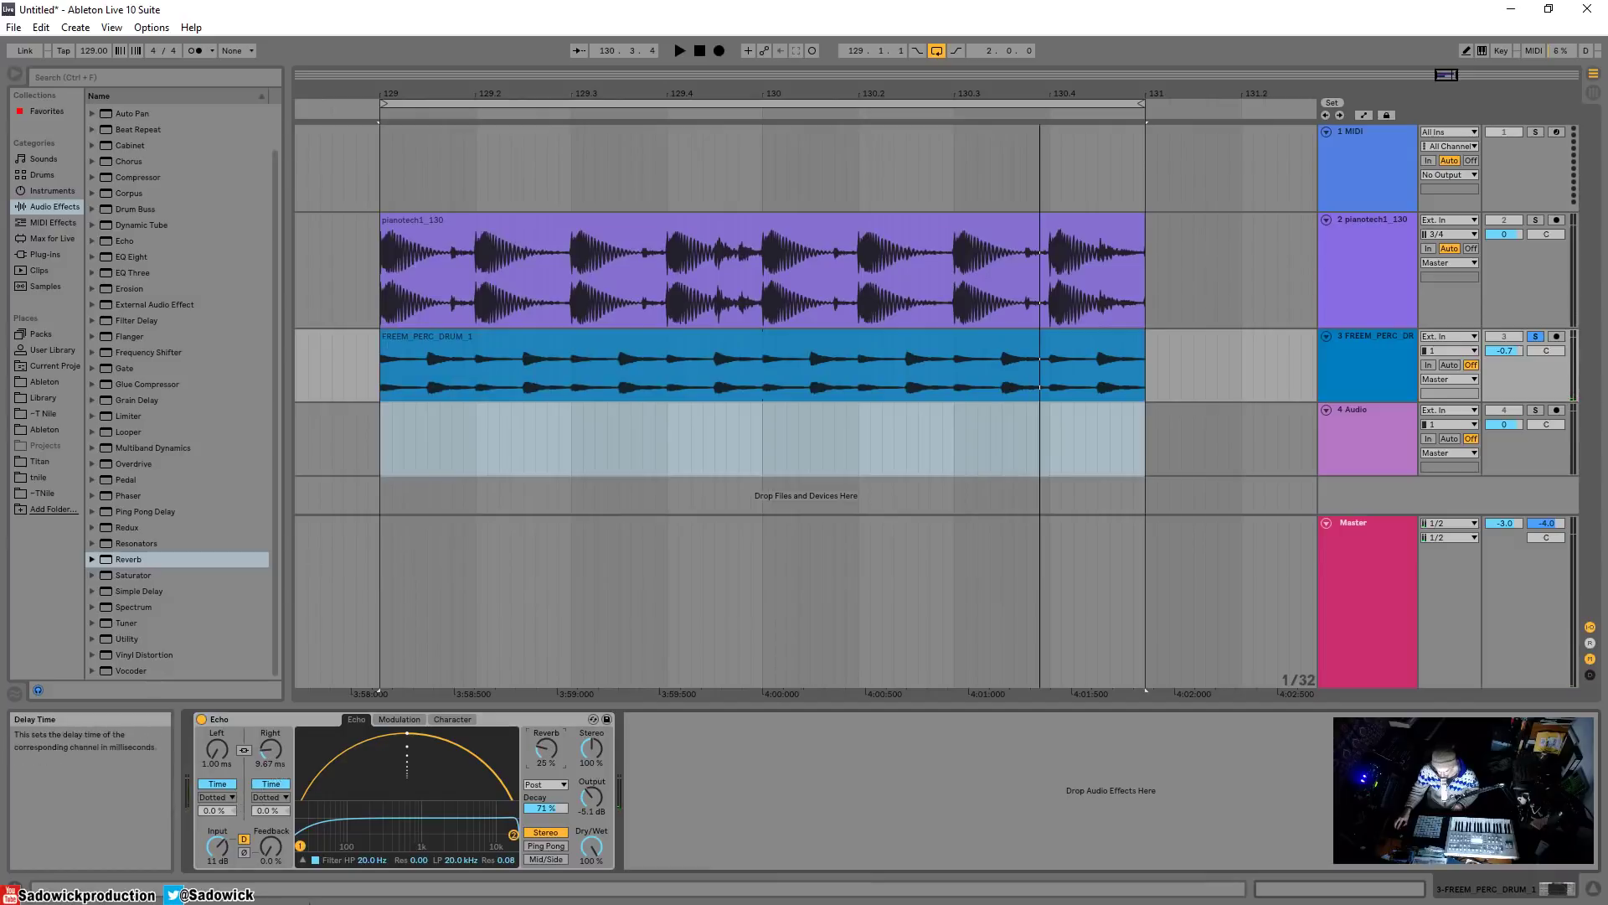
- Set Echo's right delay time to 1.00 ms and its feedback to 37% while the loop plays
left_click_drag(282, 767, 282, 775)
key("space")
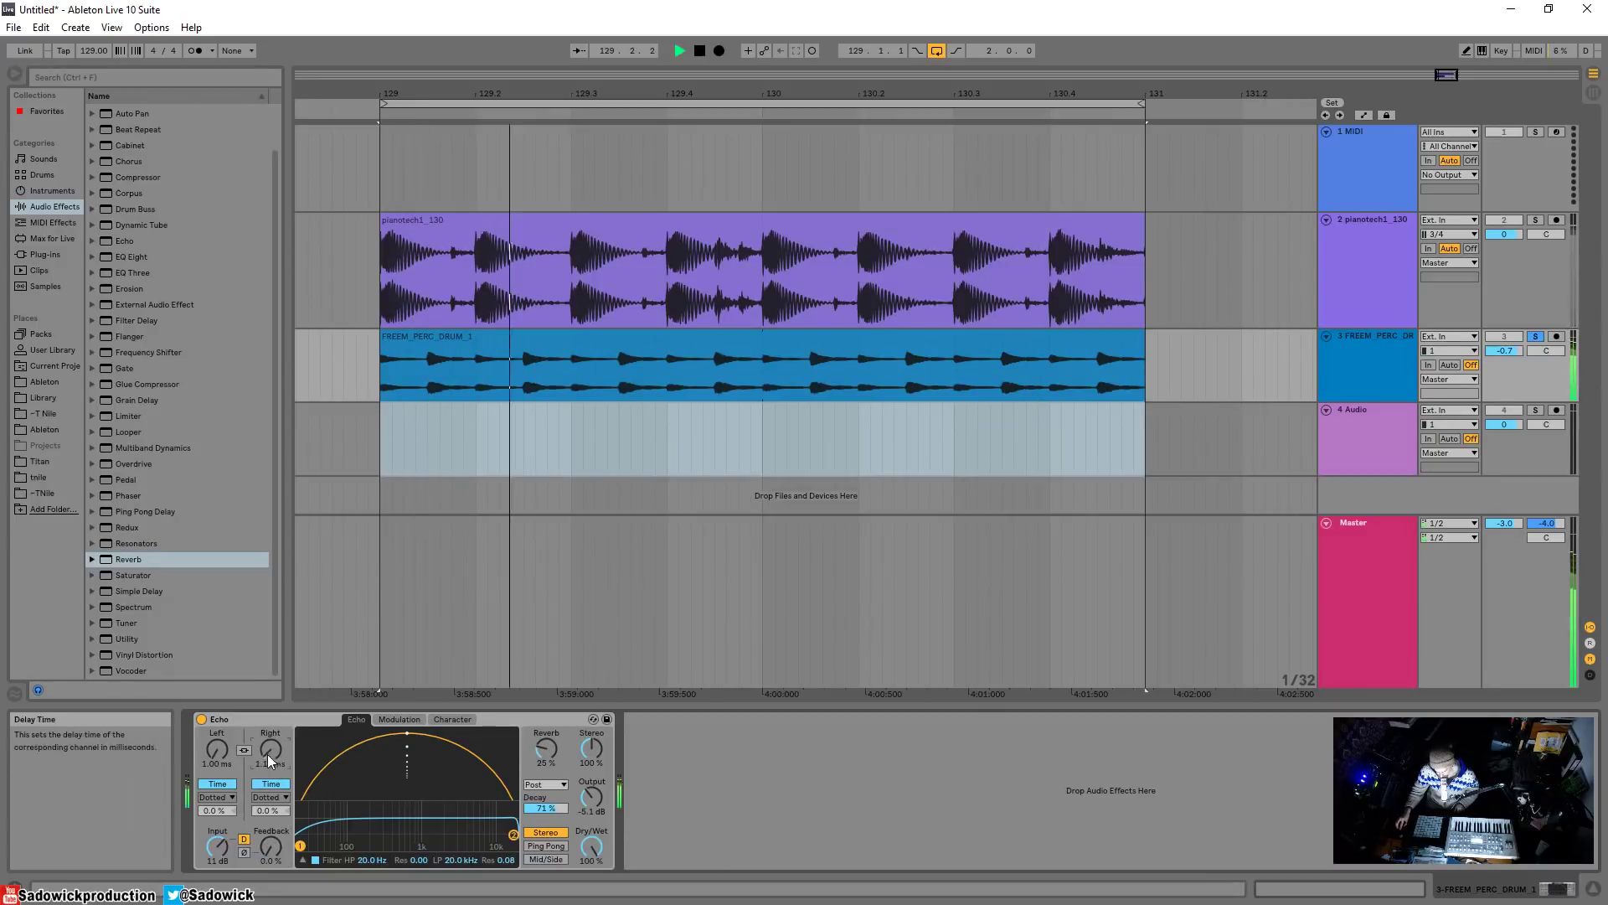
left_click_drag(268, 848, 274, 766)
key("space")
key("space")
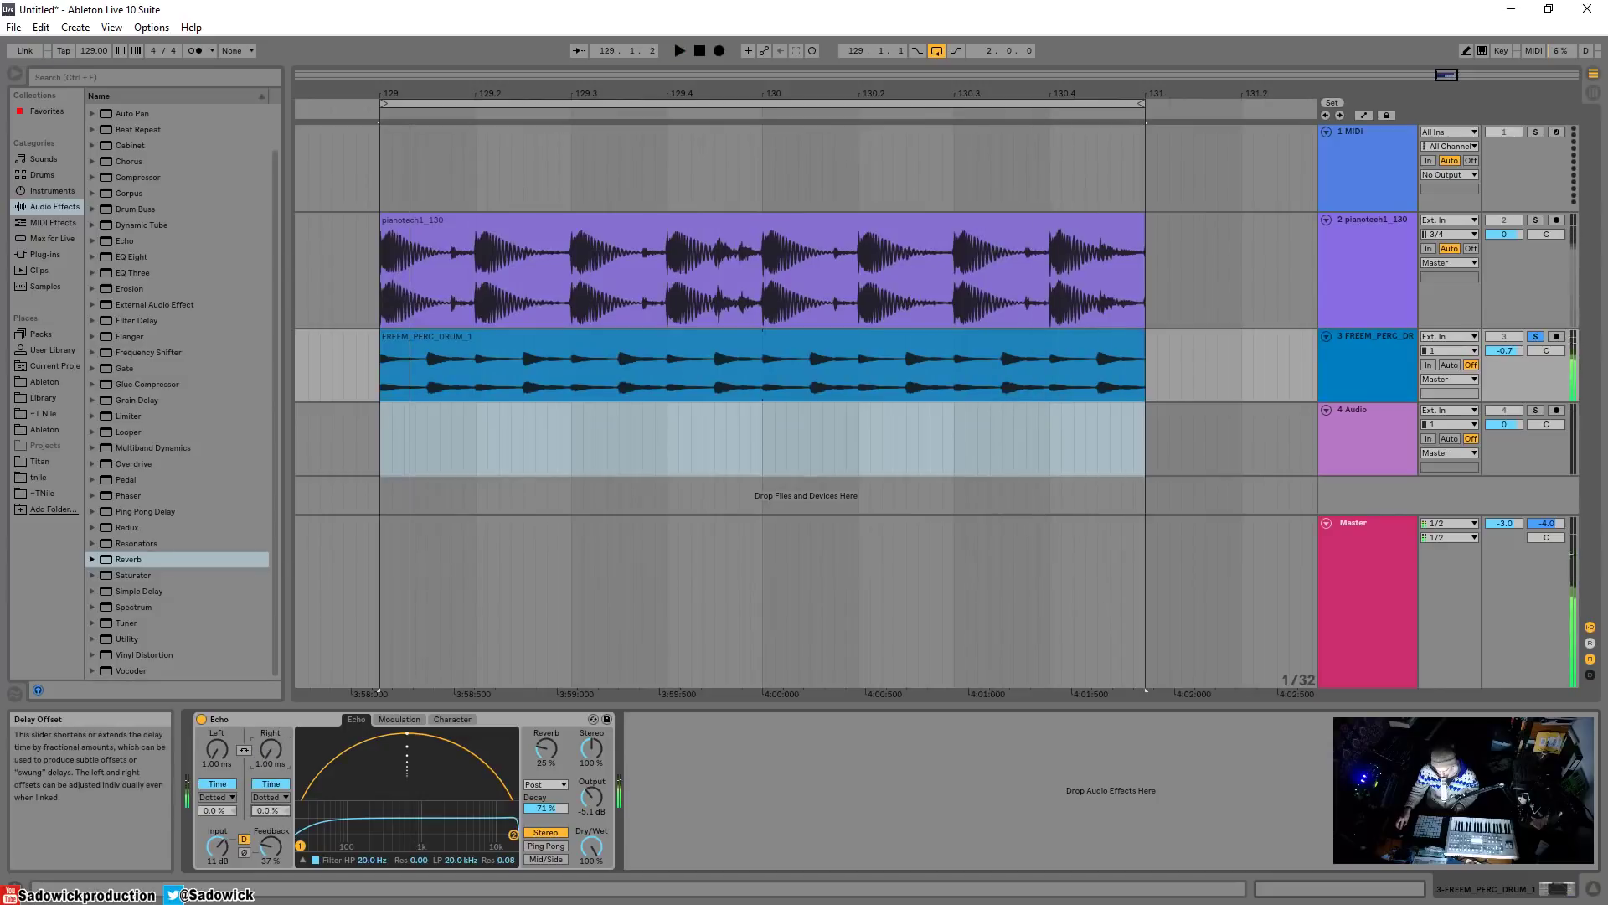
- Audition Echo's right delay with a -33% offset, and return the offset to its default
left_click_drag(271, 810, 270, 835)
key("space")
right_click(271, 814)
right_click(270, 812)
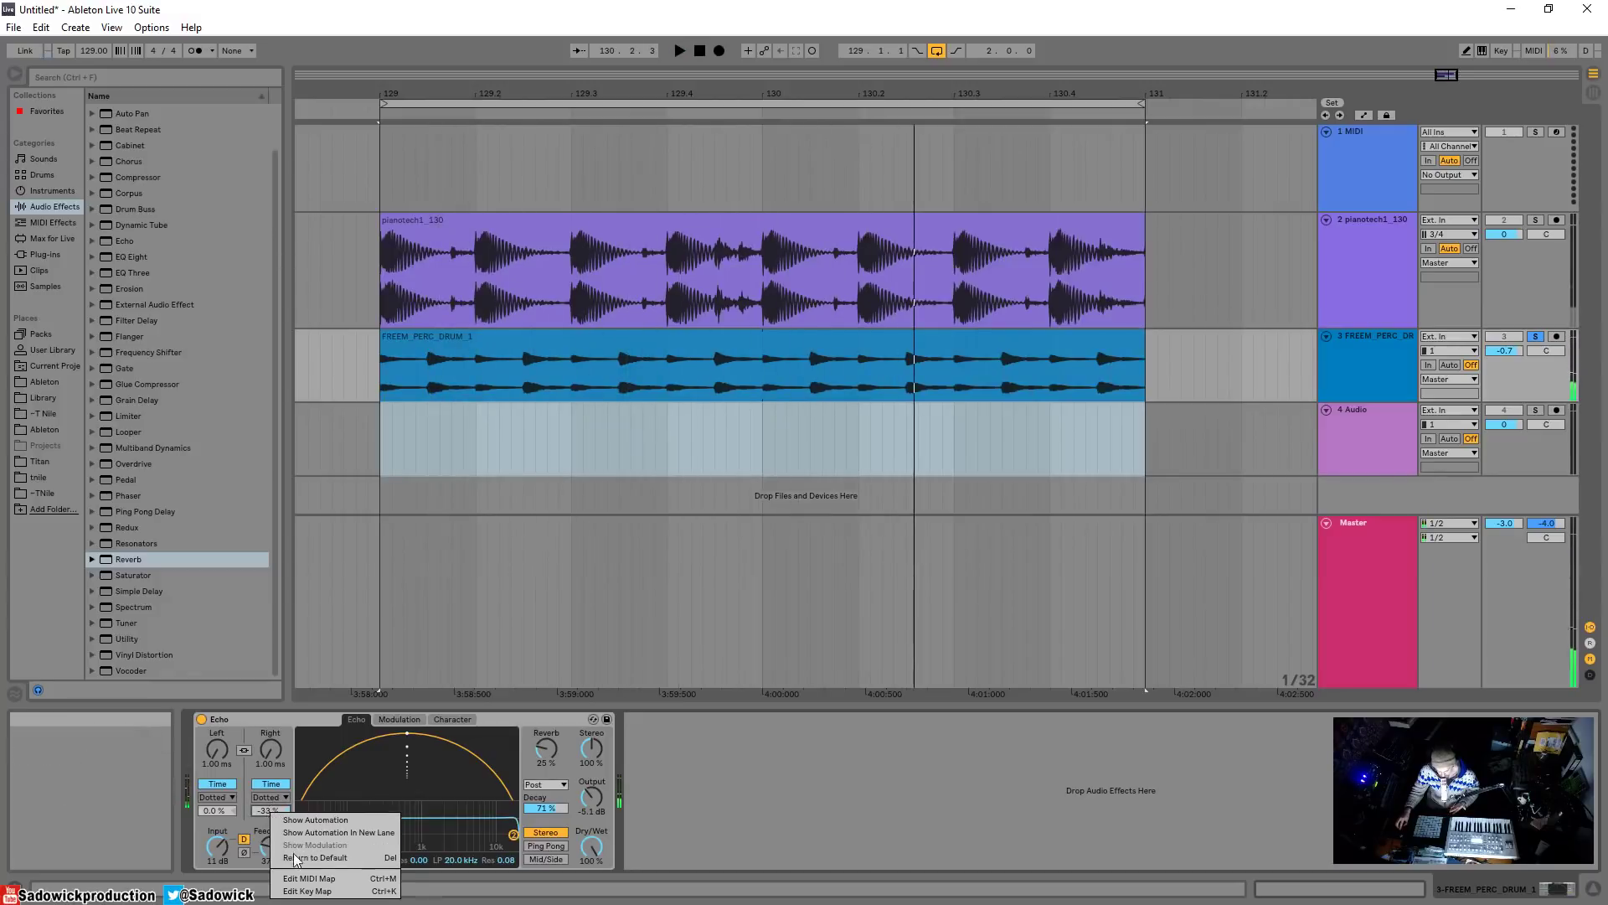
left_click(316, 858)
- Set Echo's delay modulation to 80% and its modulation phase to 0.0° while the loop plays
left_click(397, 720)
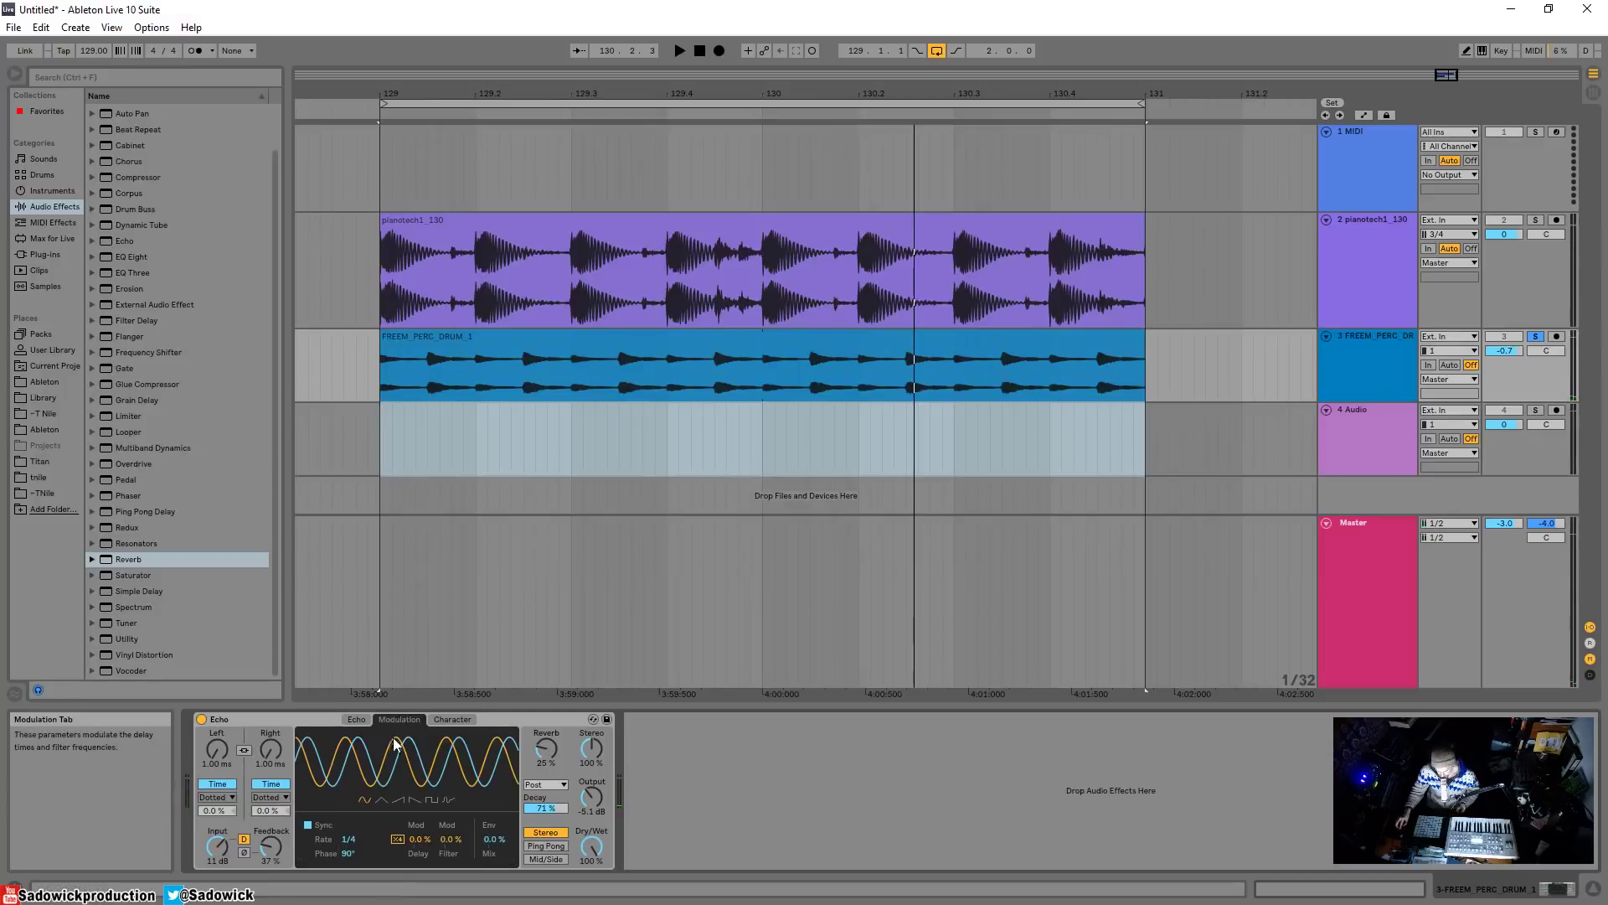
key("space")
left_click_drag(426, 846, 426, 791)
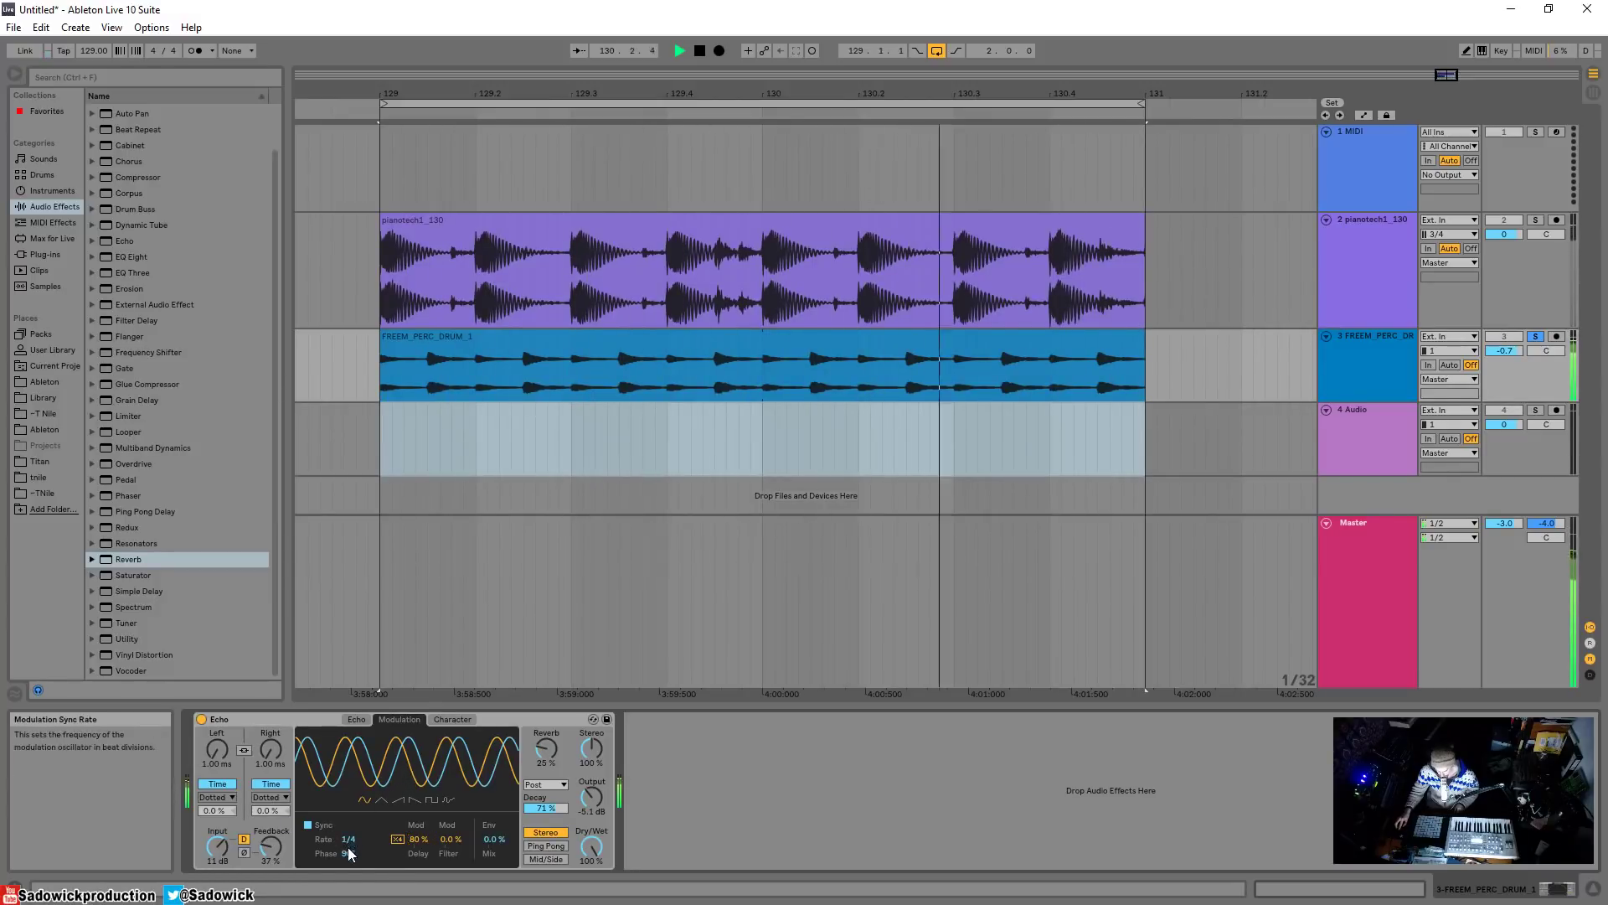
left_click_drag(345, 853, 346, 879)
- Enable the x4 scaling for Echo's delay modulation, and set the modulation amount to 78% with a synced rate of 4
left_click_drag(419, 838, 418, 825)
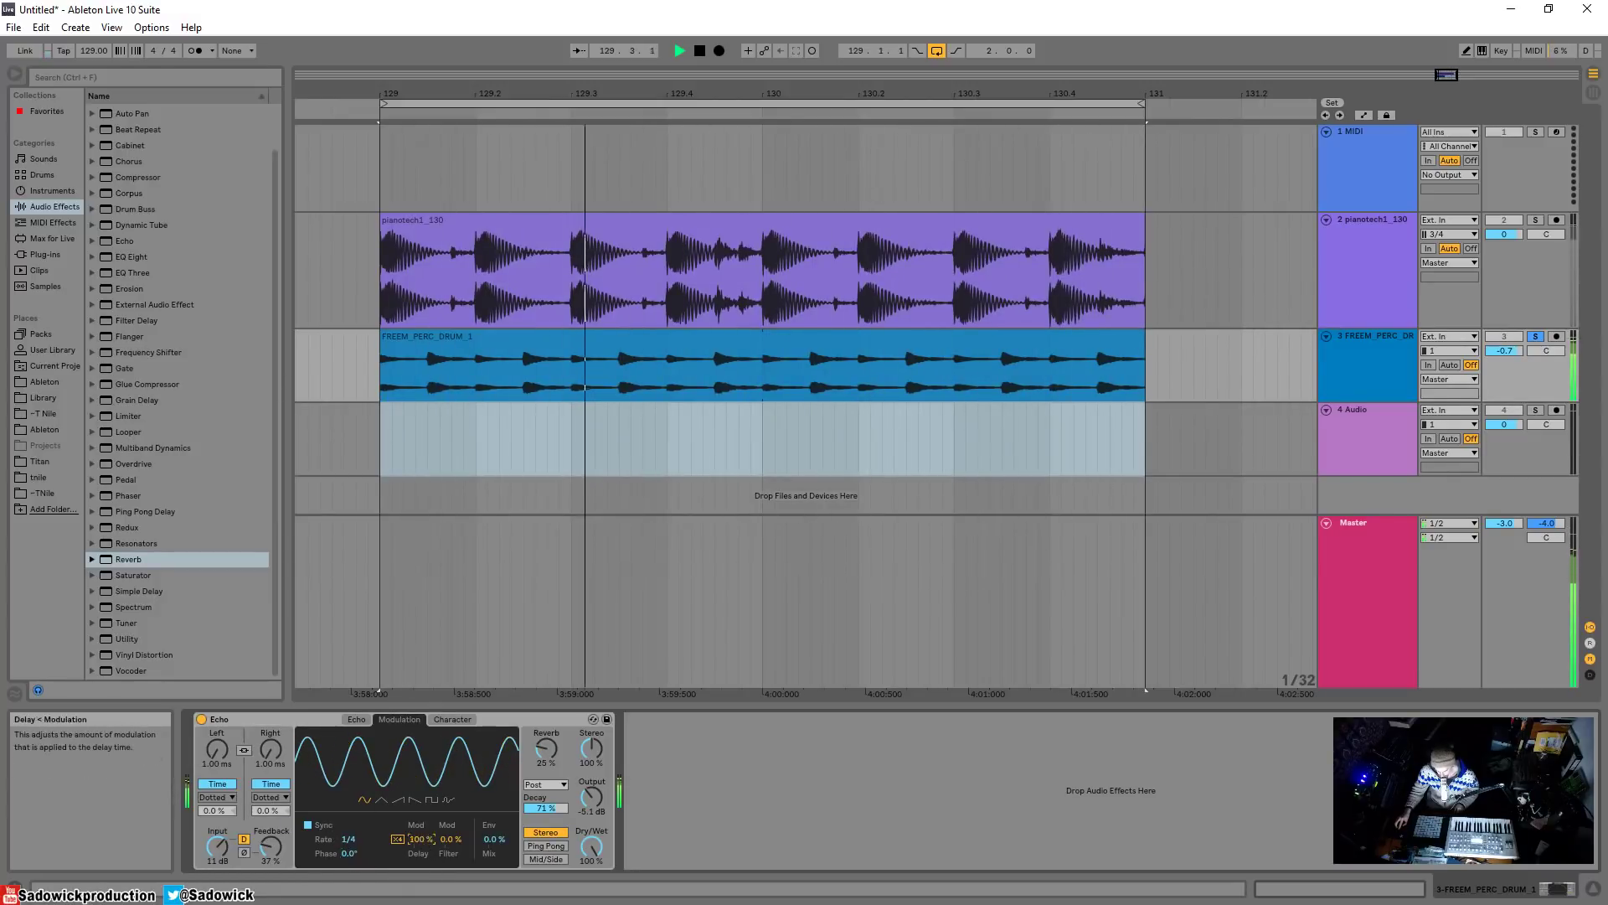
left_click(396, 839)
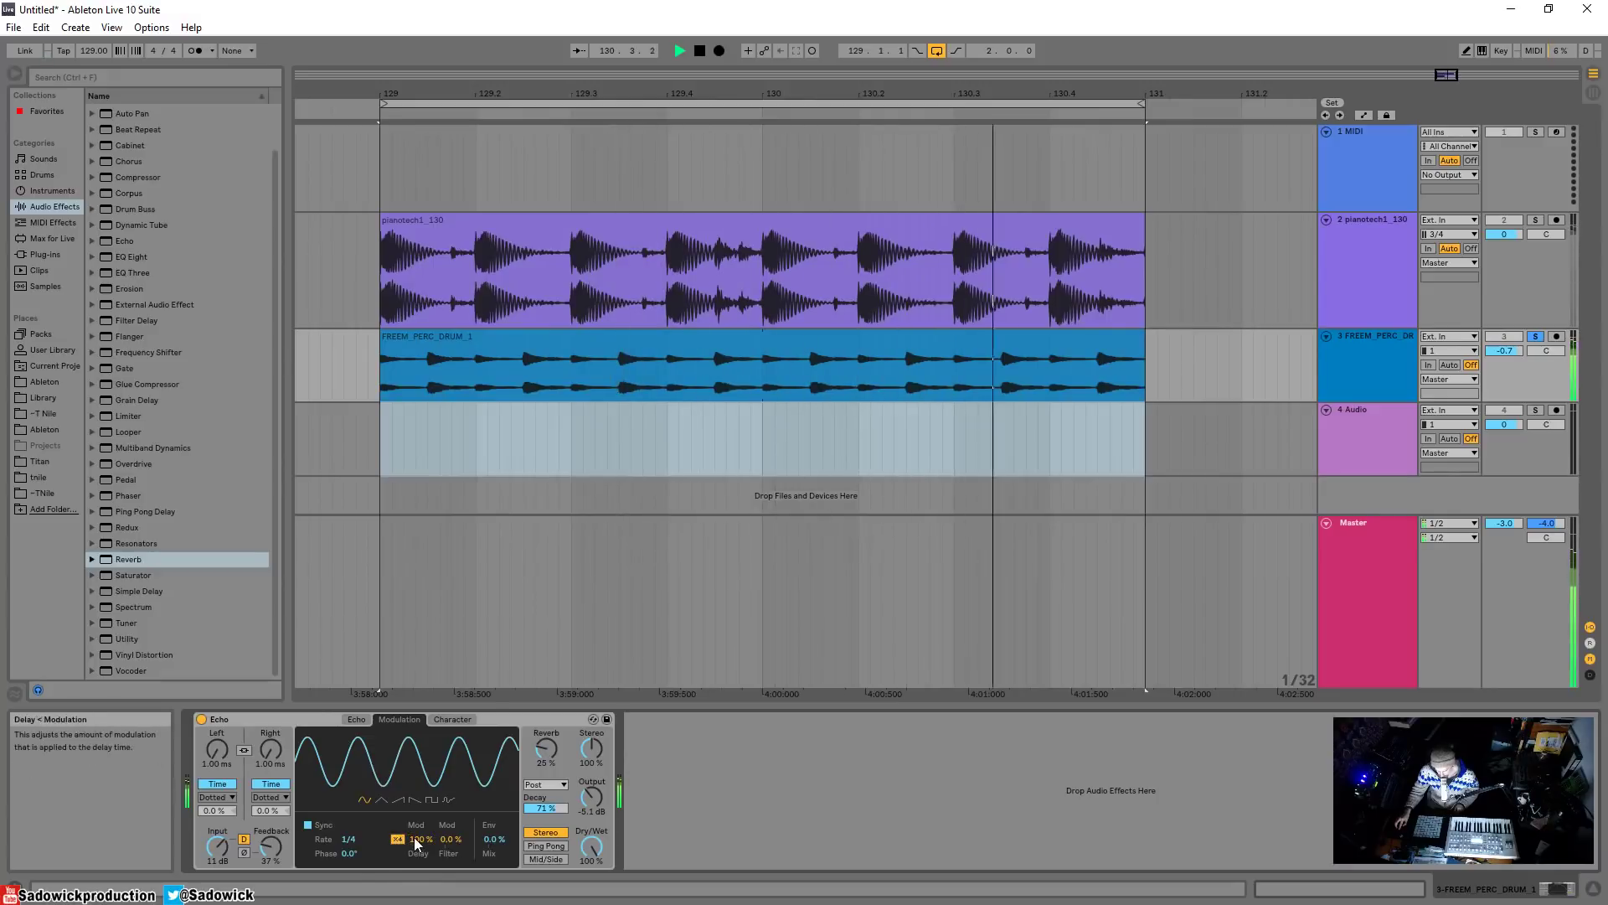
left_click_drag(419, 839, 347, 862)
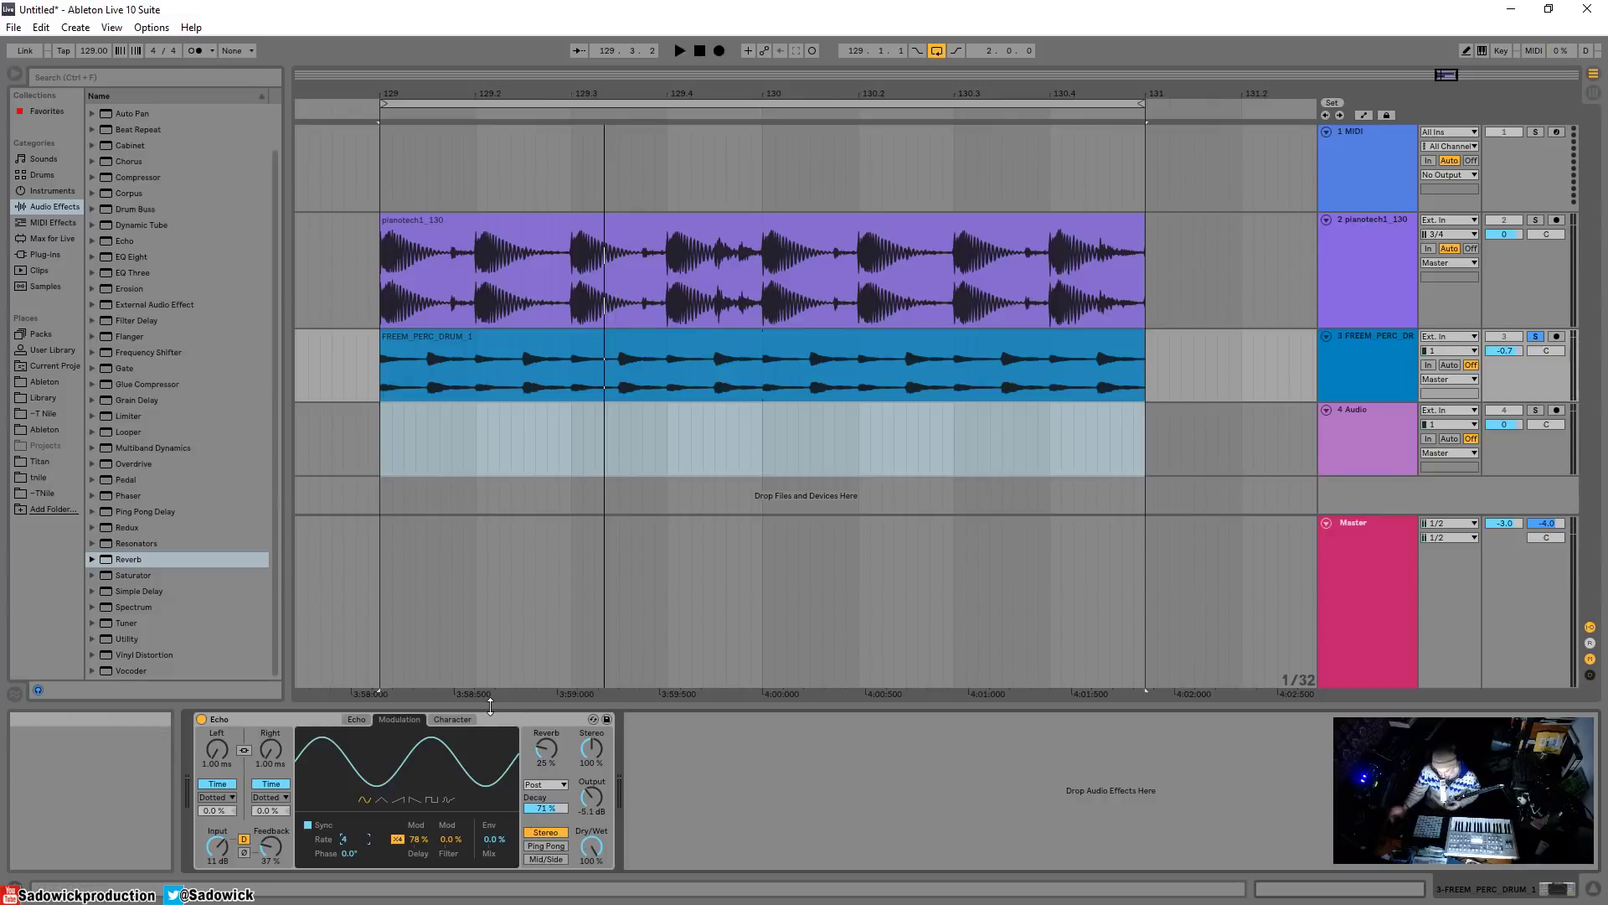
left_click(318, 718)
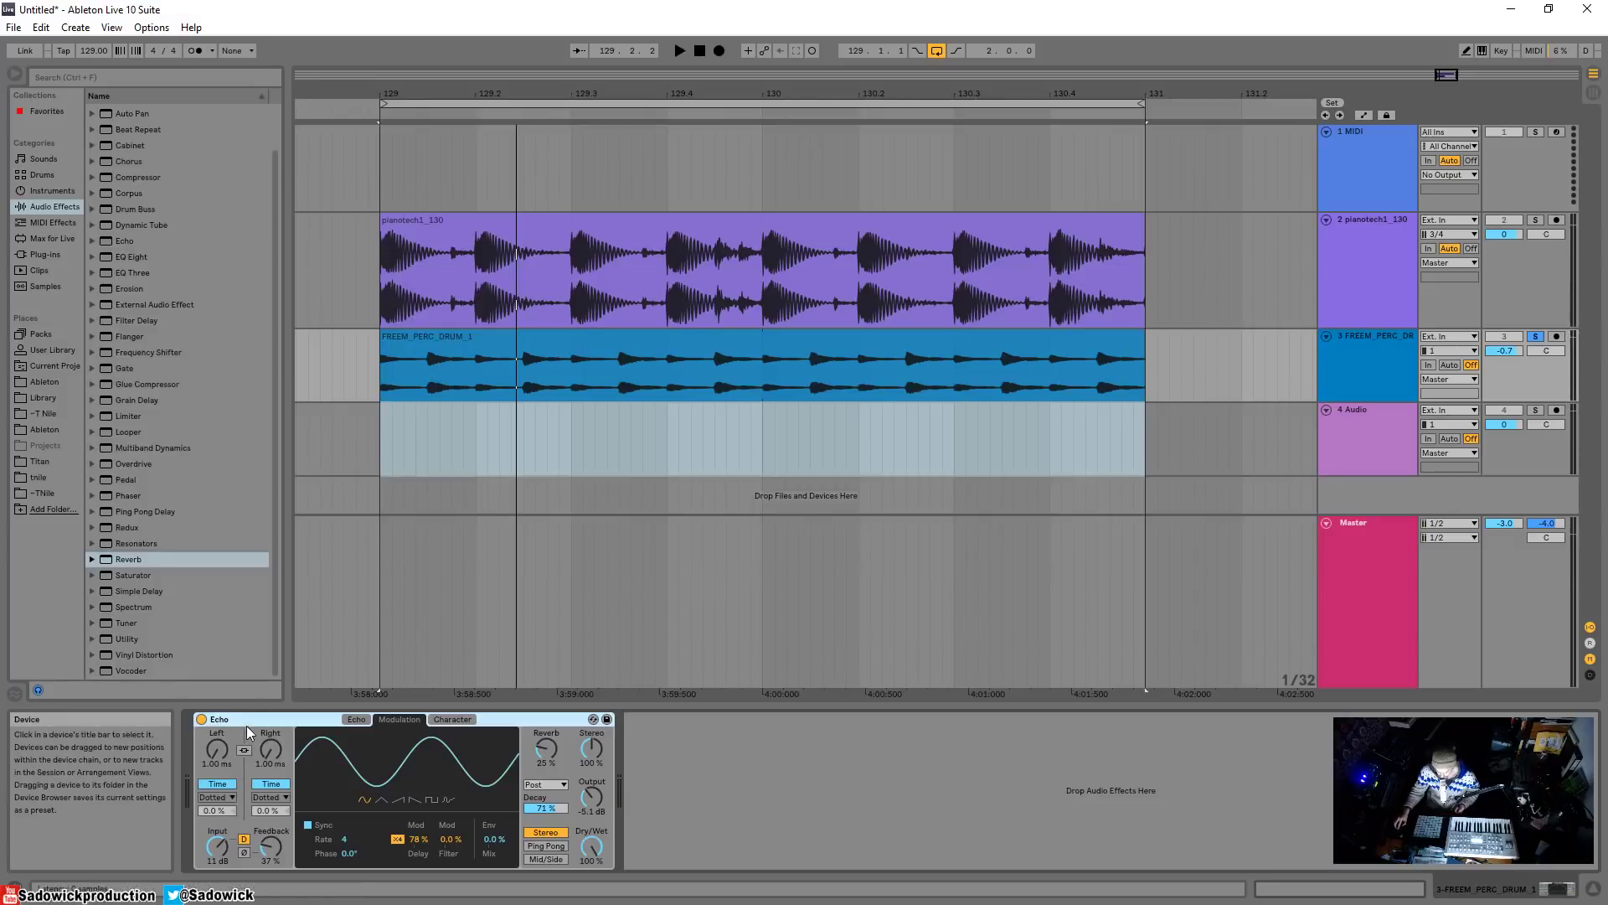
right_click(303, 718)
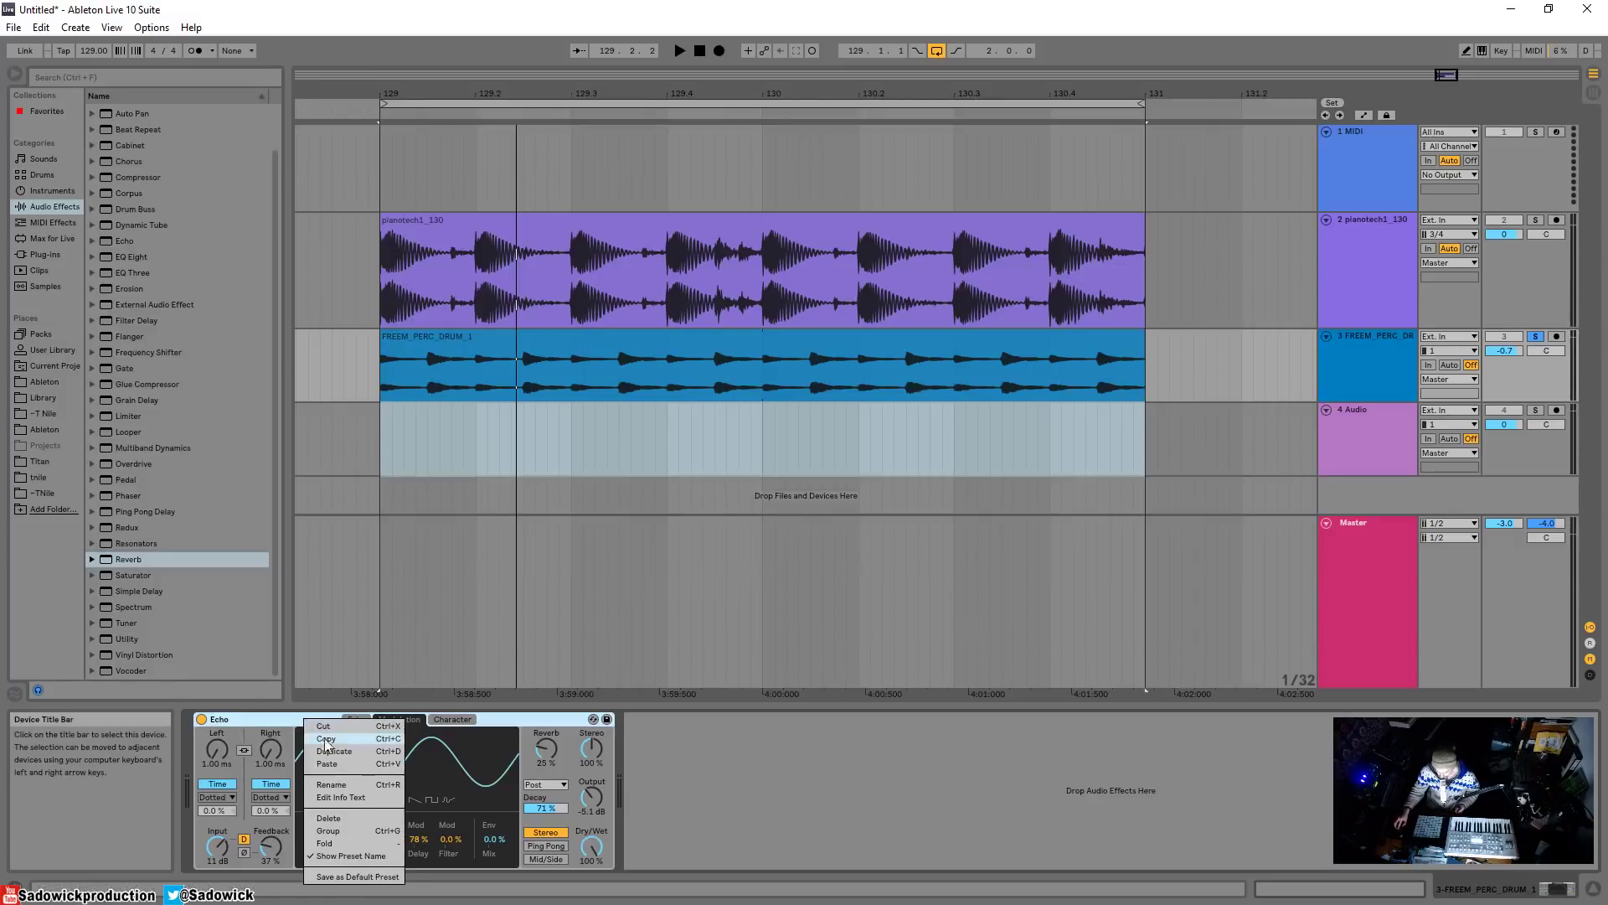
left_click(784, 828)
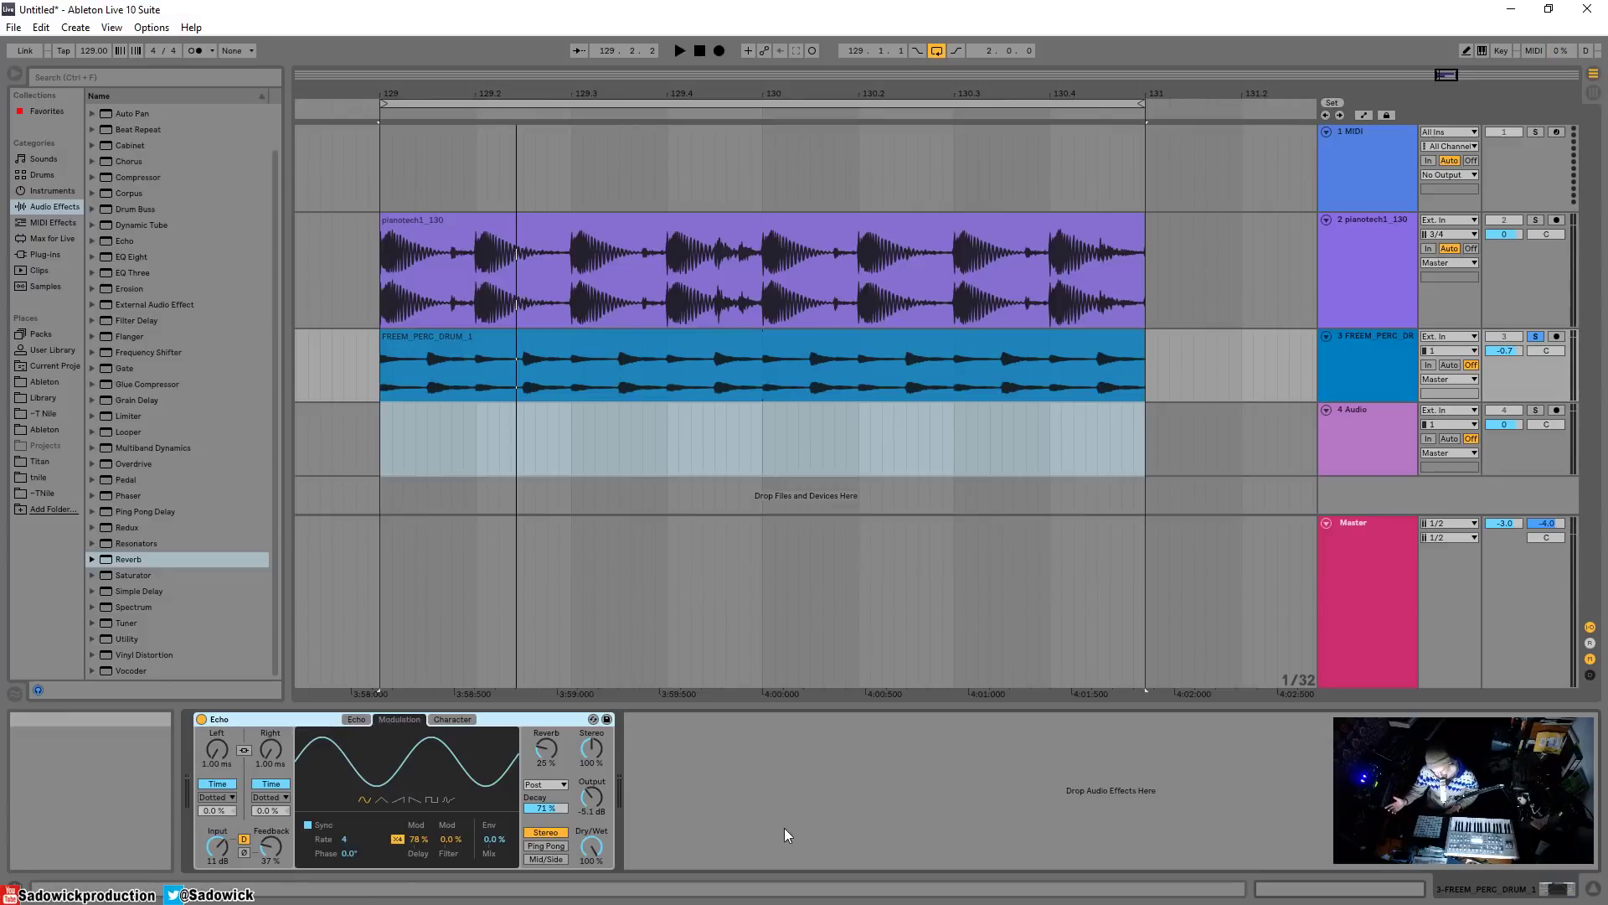
- Set Echo's feedback to 48%
left_click_drag(271, 845, 270, 844)
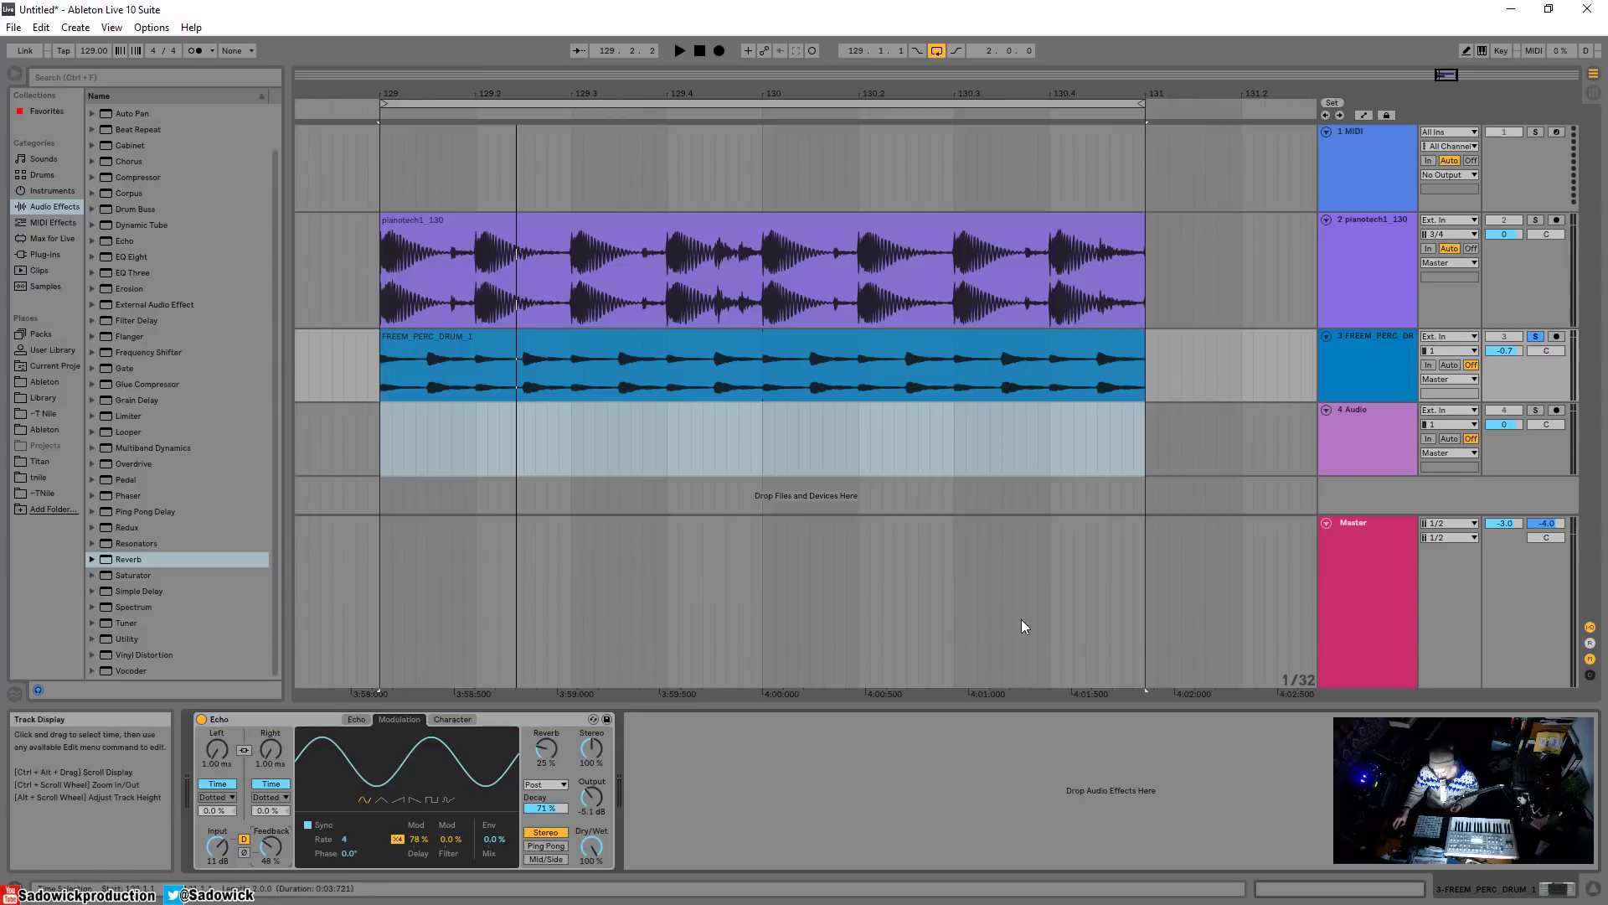